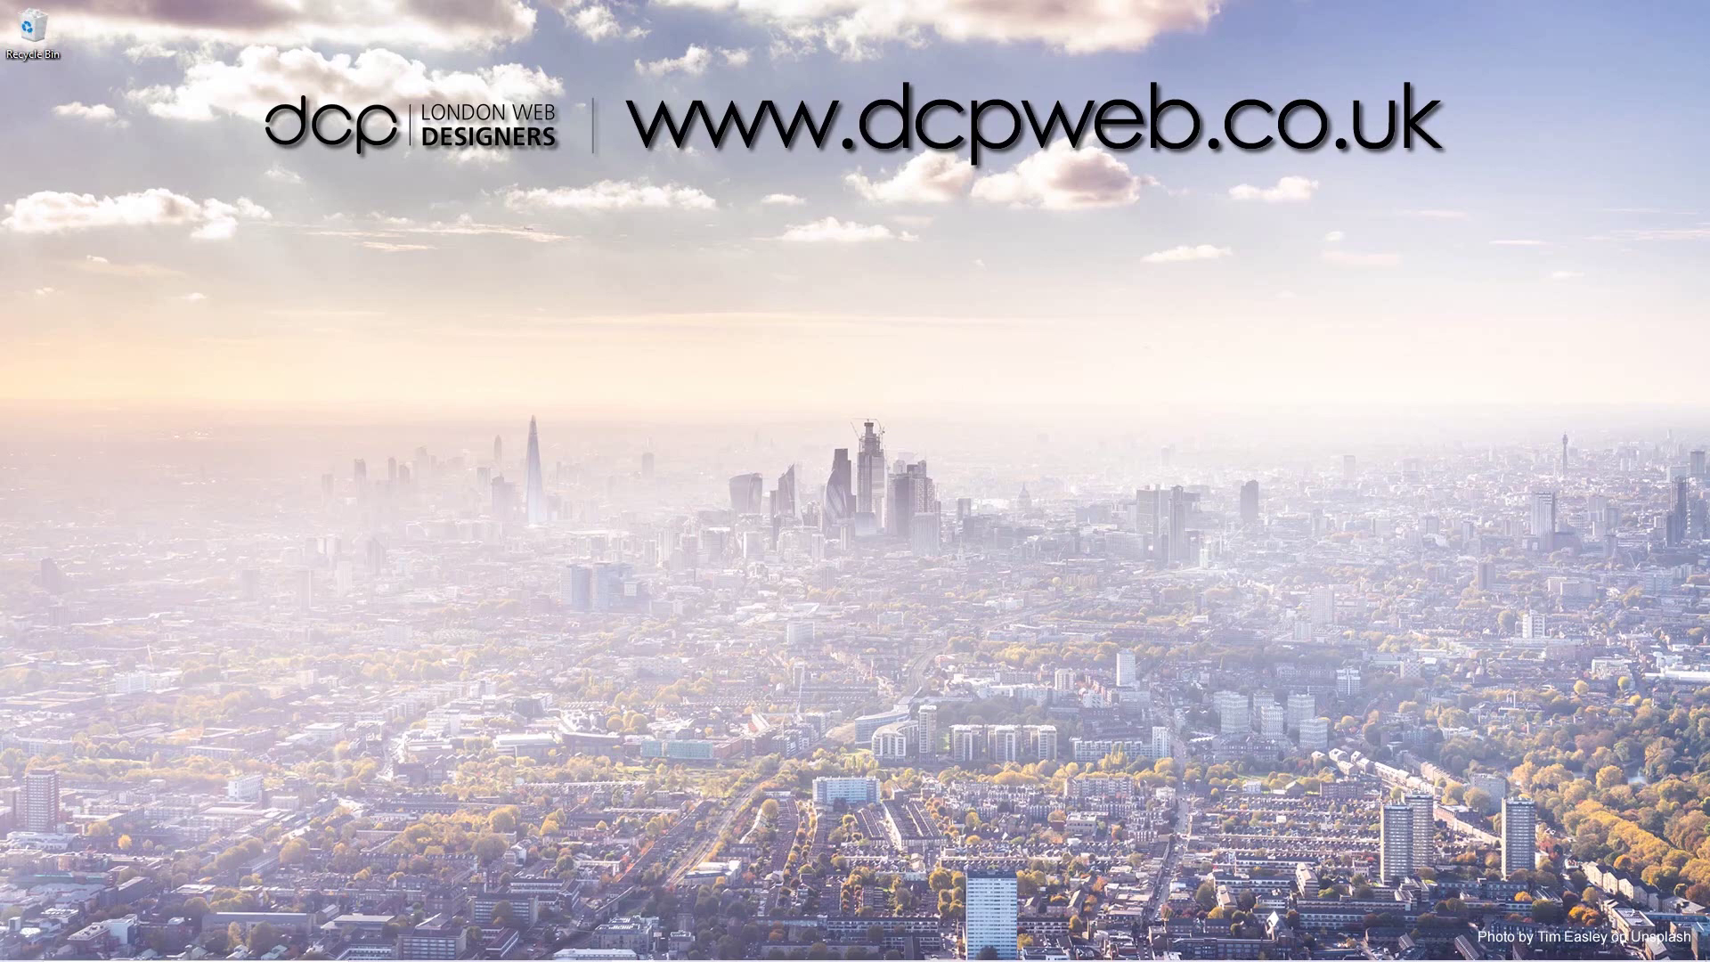
Open the Chrome Web Store page for Read Aloud: A Text to Speech Voice Reader and add the extension to the browser
{"action": "mouse_move", "coordinate": [1024, 957]}
{"action": "left_click", "coordinate": [1289, 944]}
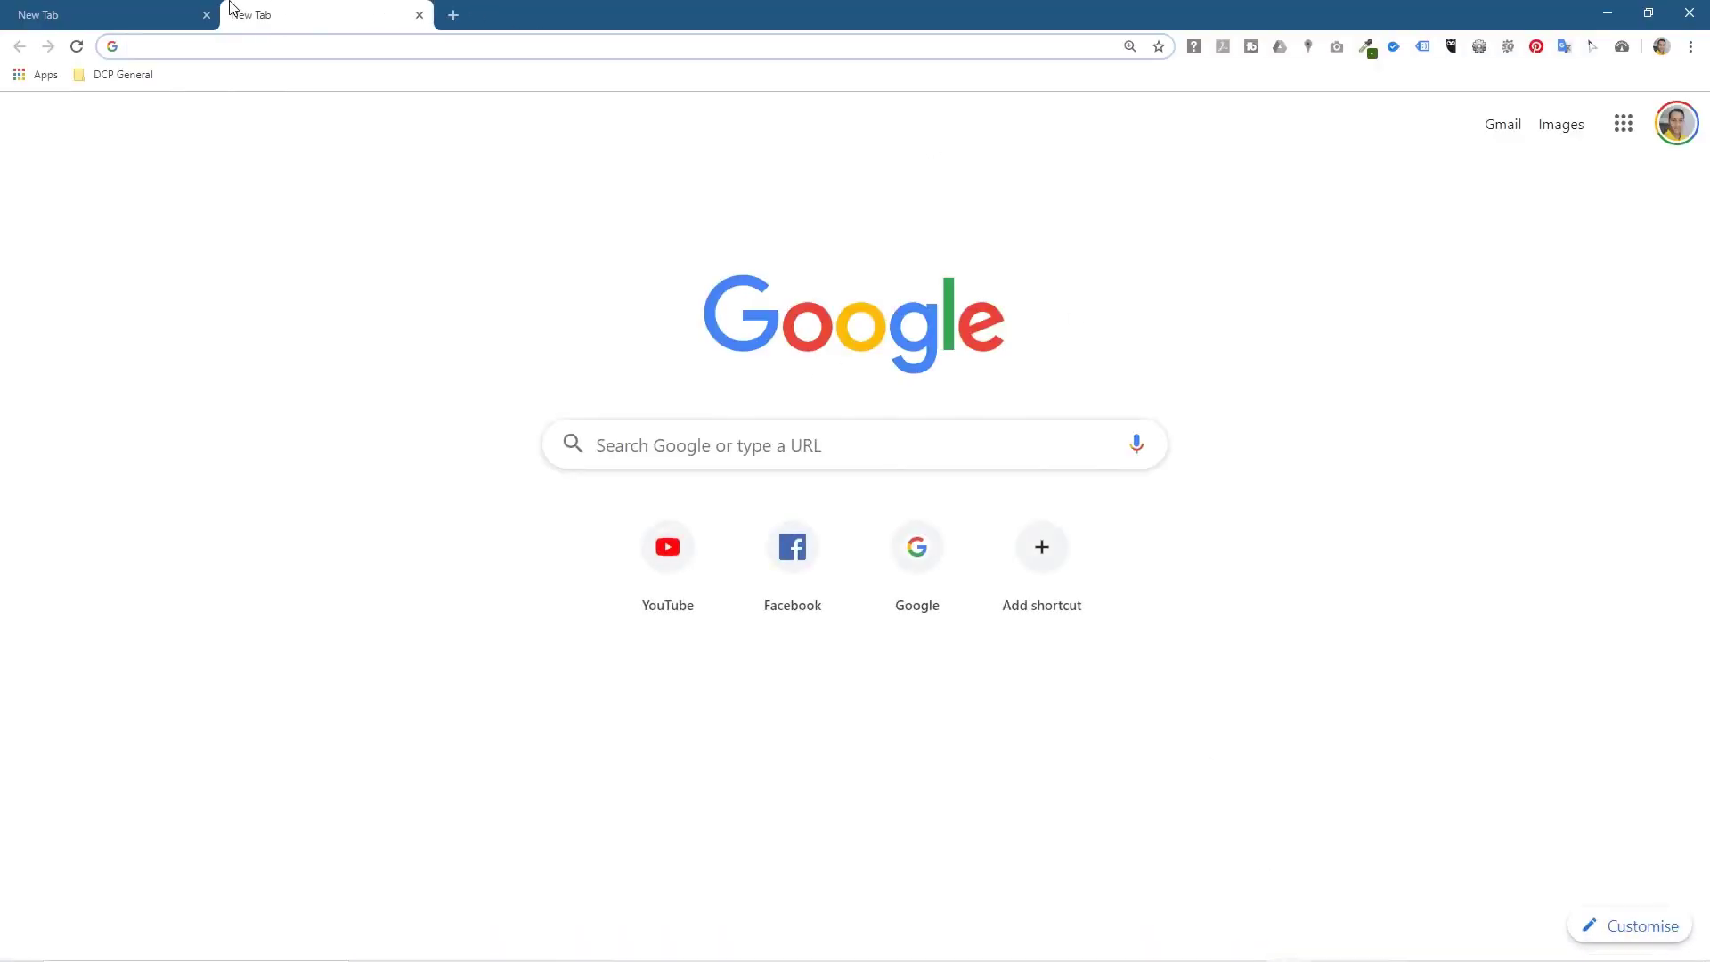
{"action": "left_click", "coordinate": [207, 15]}
{"action": "type", "text": "https://chrome.google.com/webstore/detail/read-aloud-a-text-to-spee/hdhinadidafjejdhmfkjgnolgimiaplp?hl=en"}
{"action": "key", "text": "Return"}
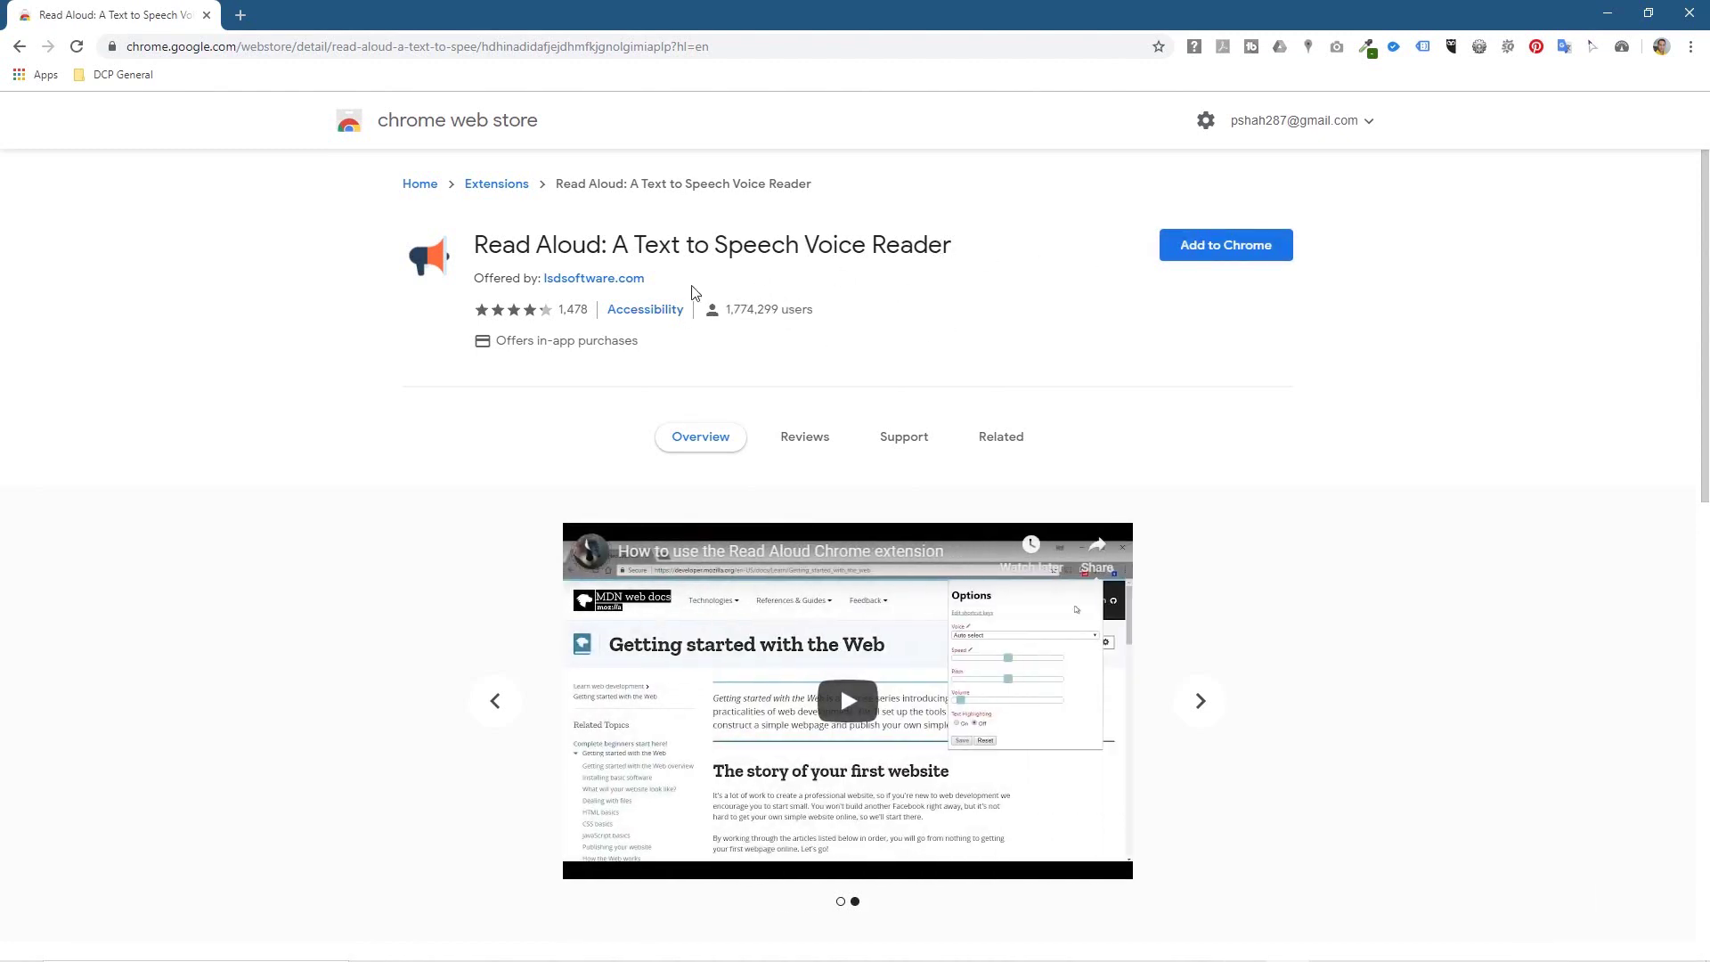
{"action": "left_click", "coordinate": [1231, 250]}
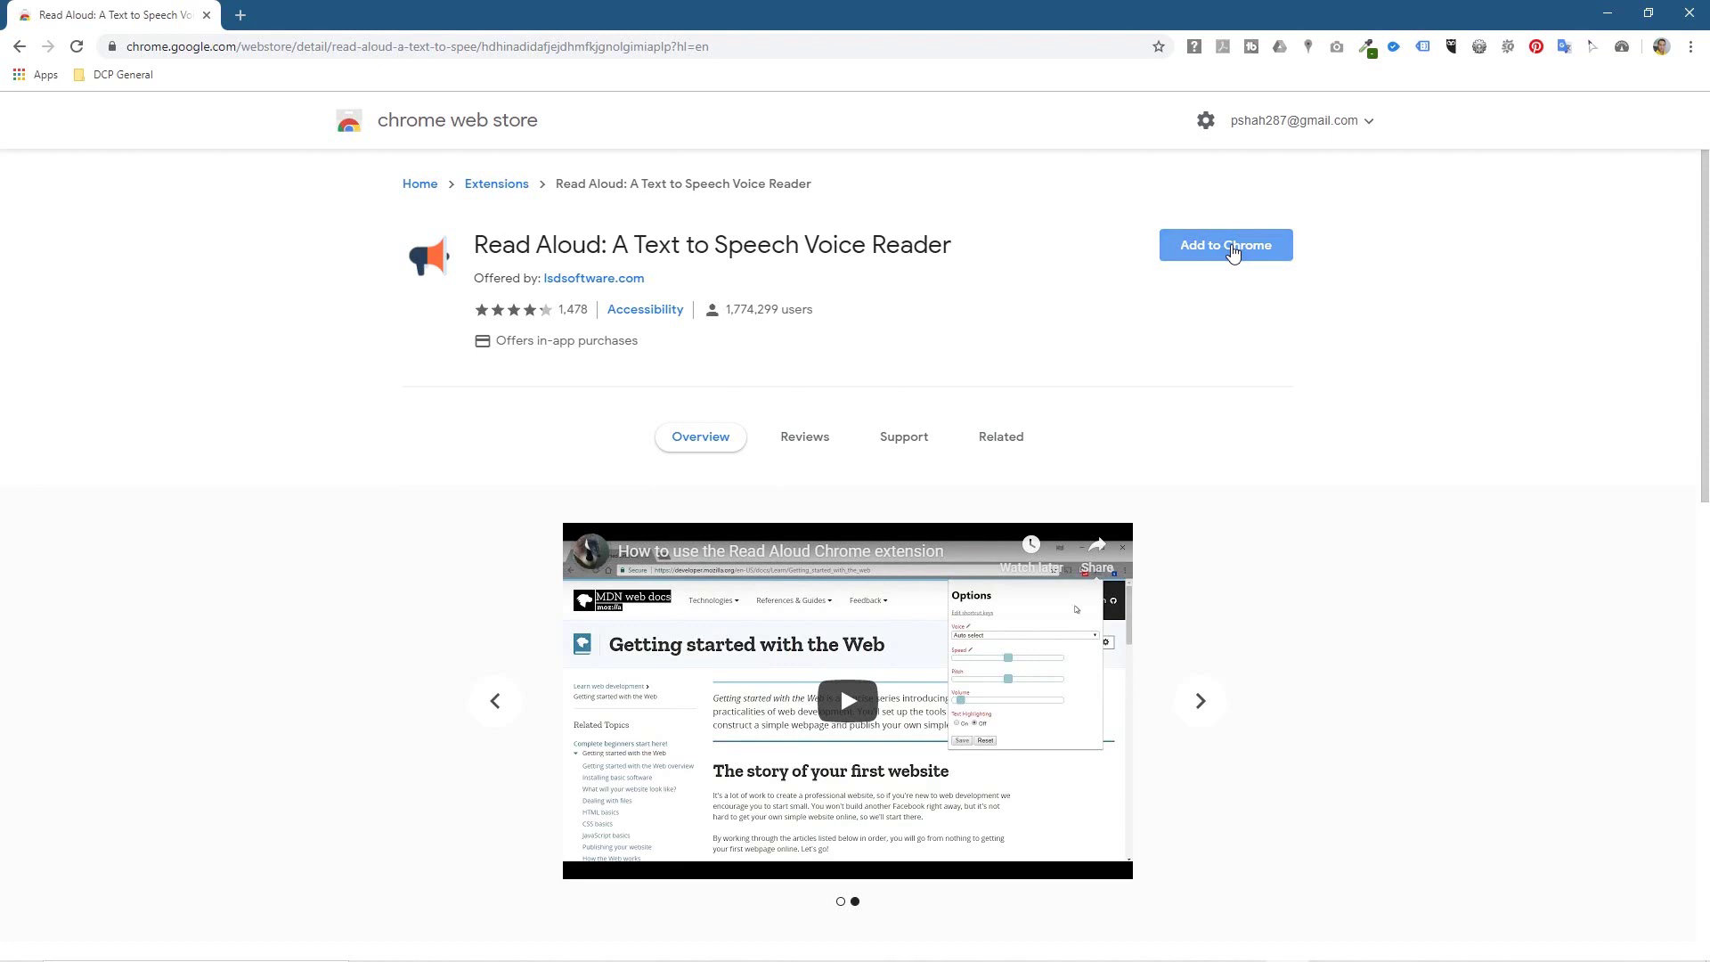
{"action": "left_click", "coordinate": [873, 221]}
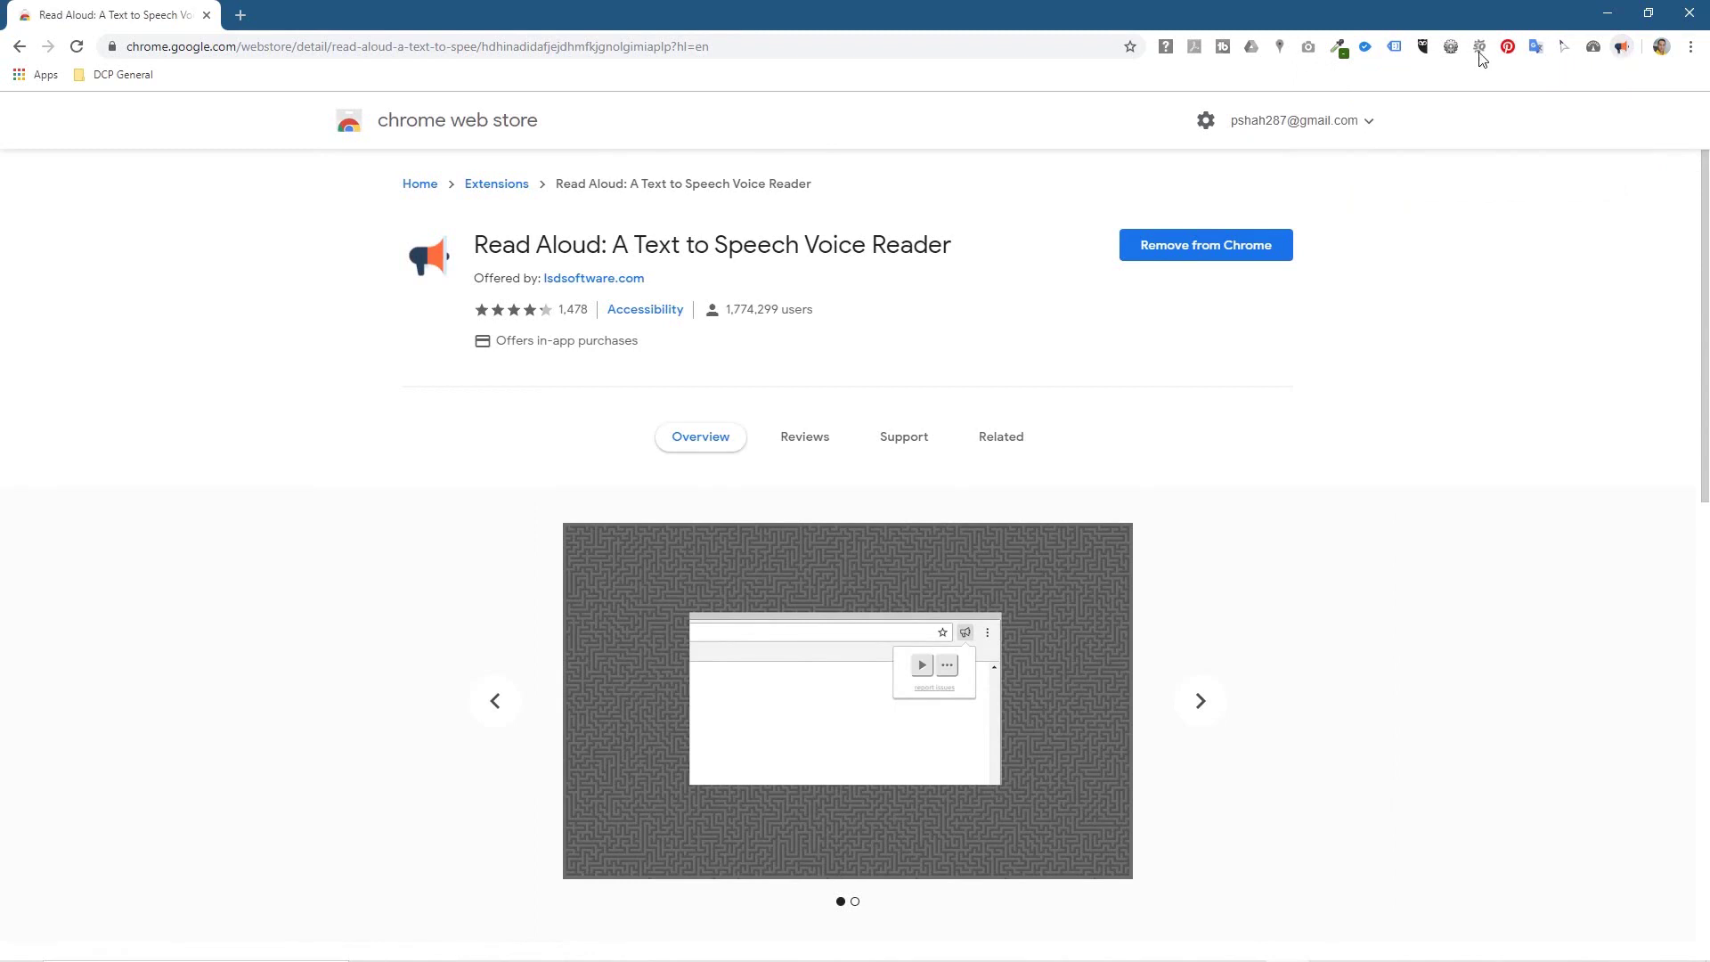
Open the Website Design page of dcpweb.co.uk in a new tab and select the first sentence of its introductory paragraph
{"action": "left_click", "coordinate": [241, 15]}
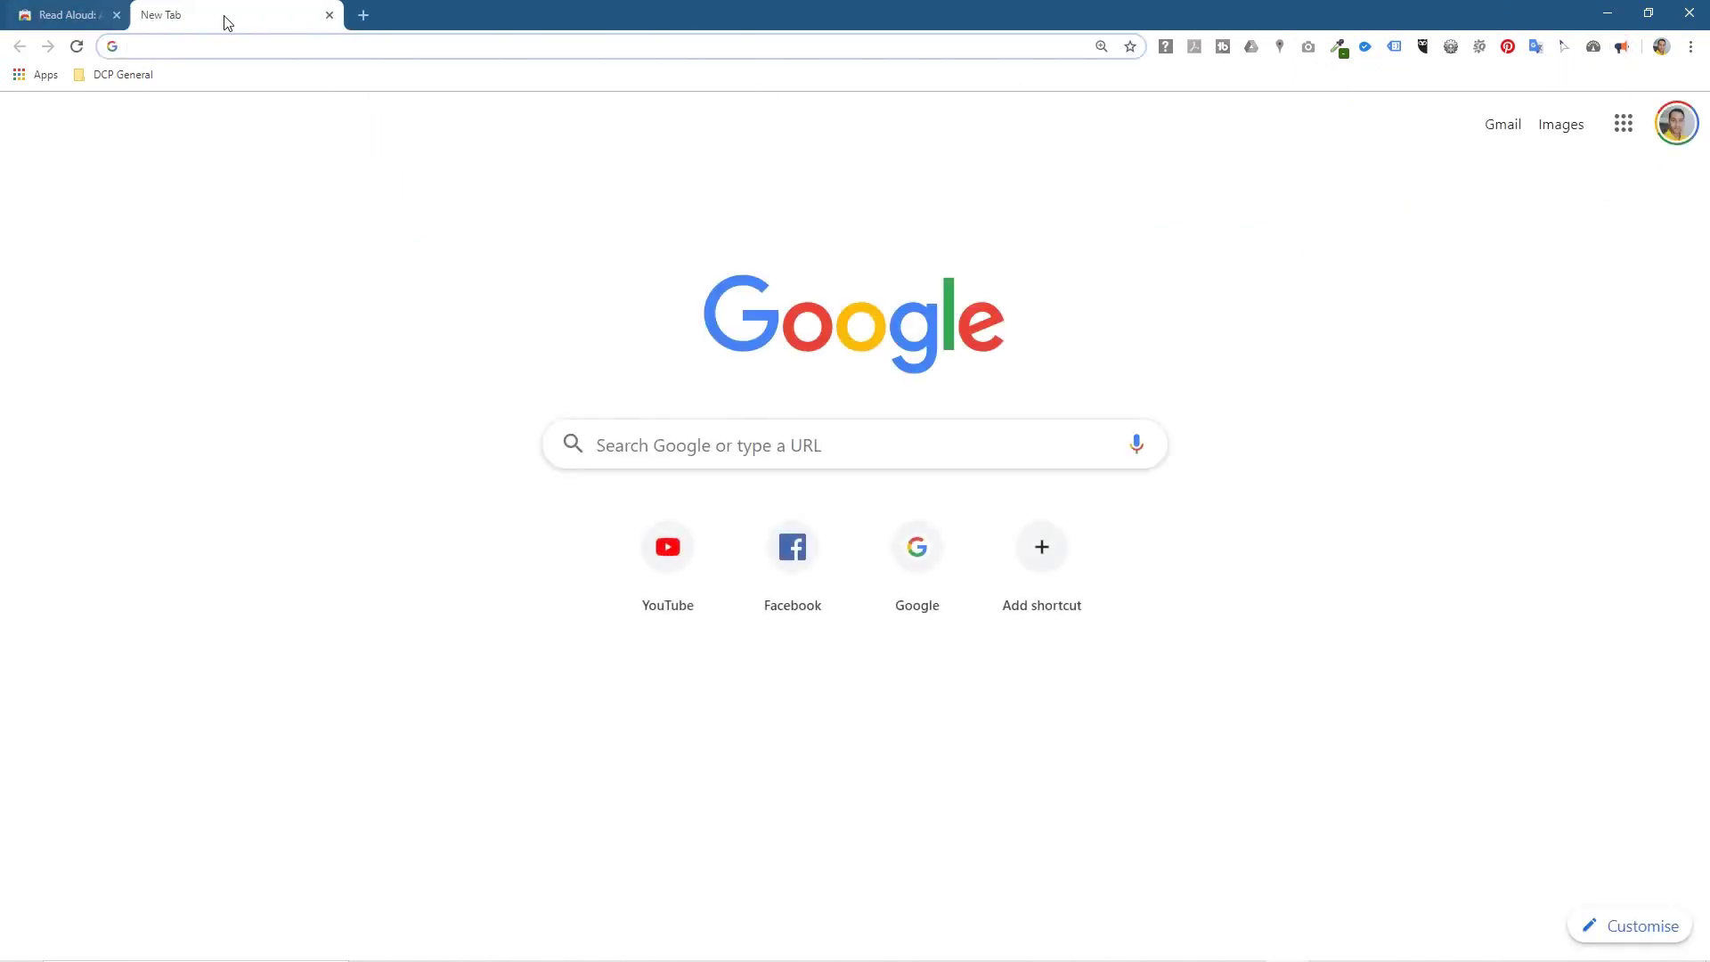
{"action": "type", "text": "dcpweb.co."}
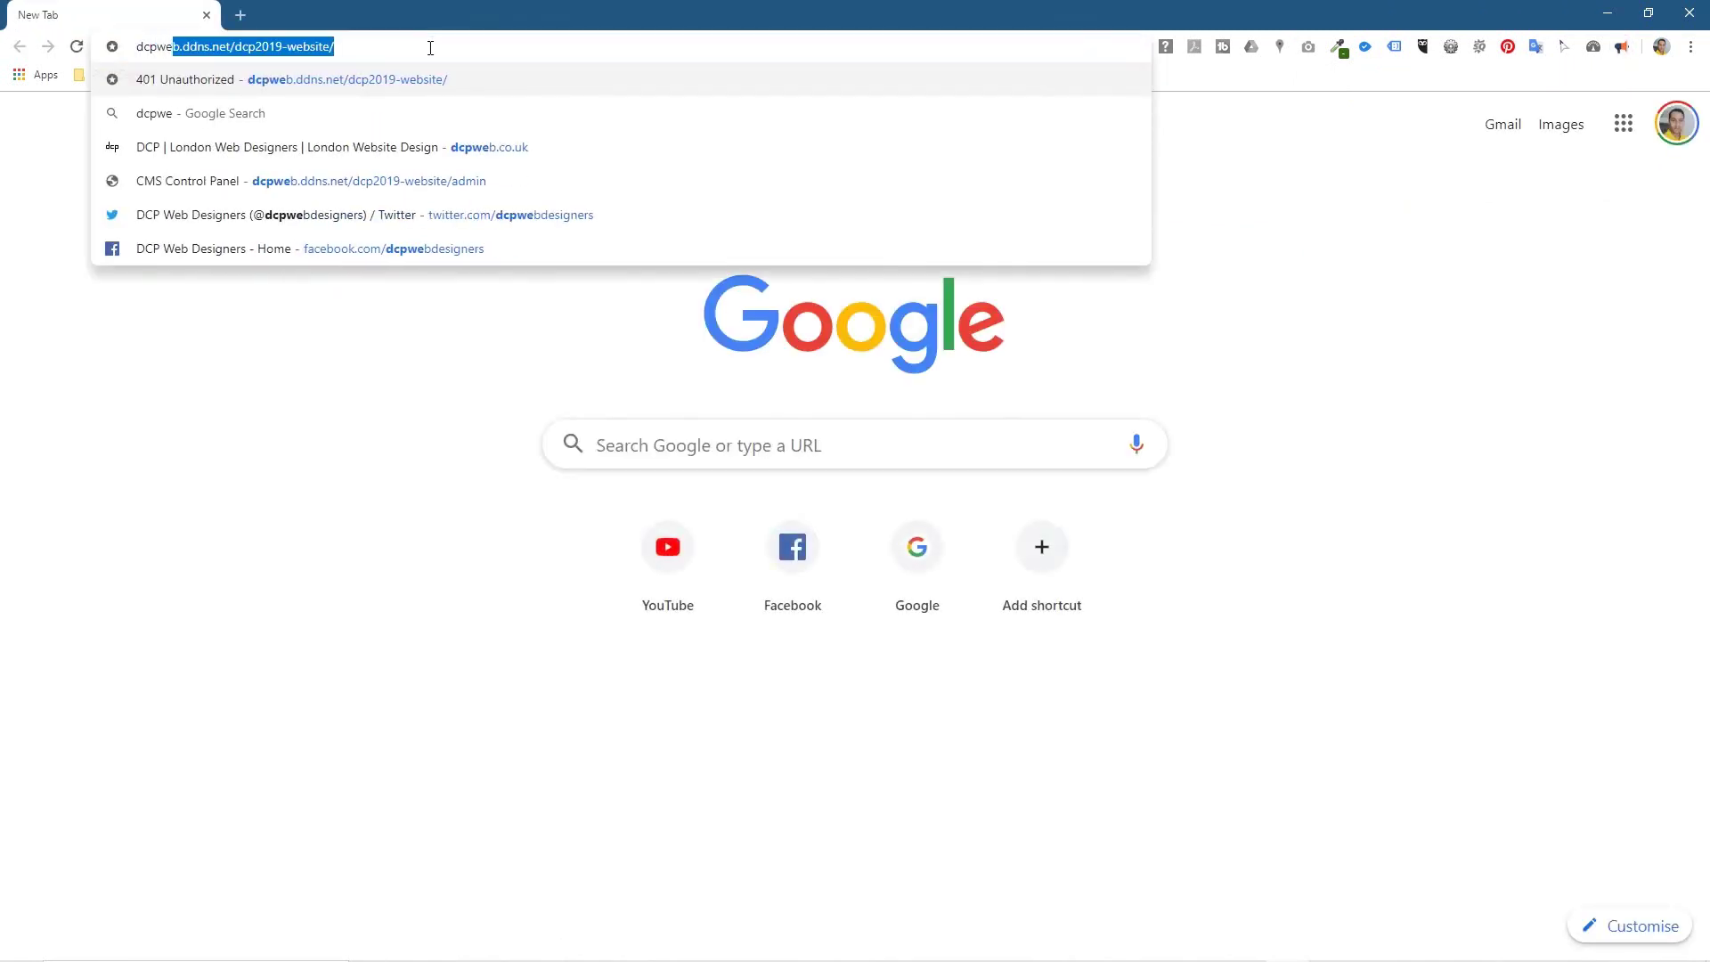
{"action": "key", "text": "Return"}
{"action": "mouse_move", "coordinate": [699, 138]}
{"action": "left_click", "coordinate": [677, 182]}
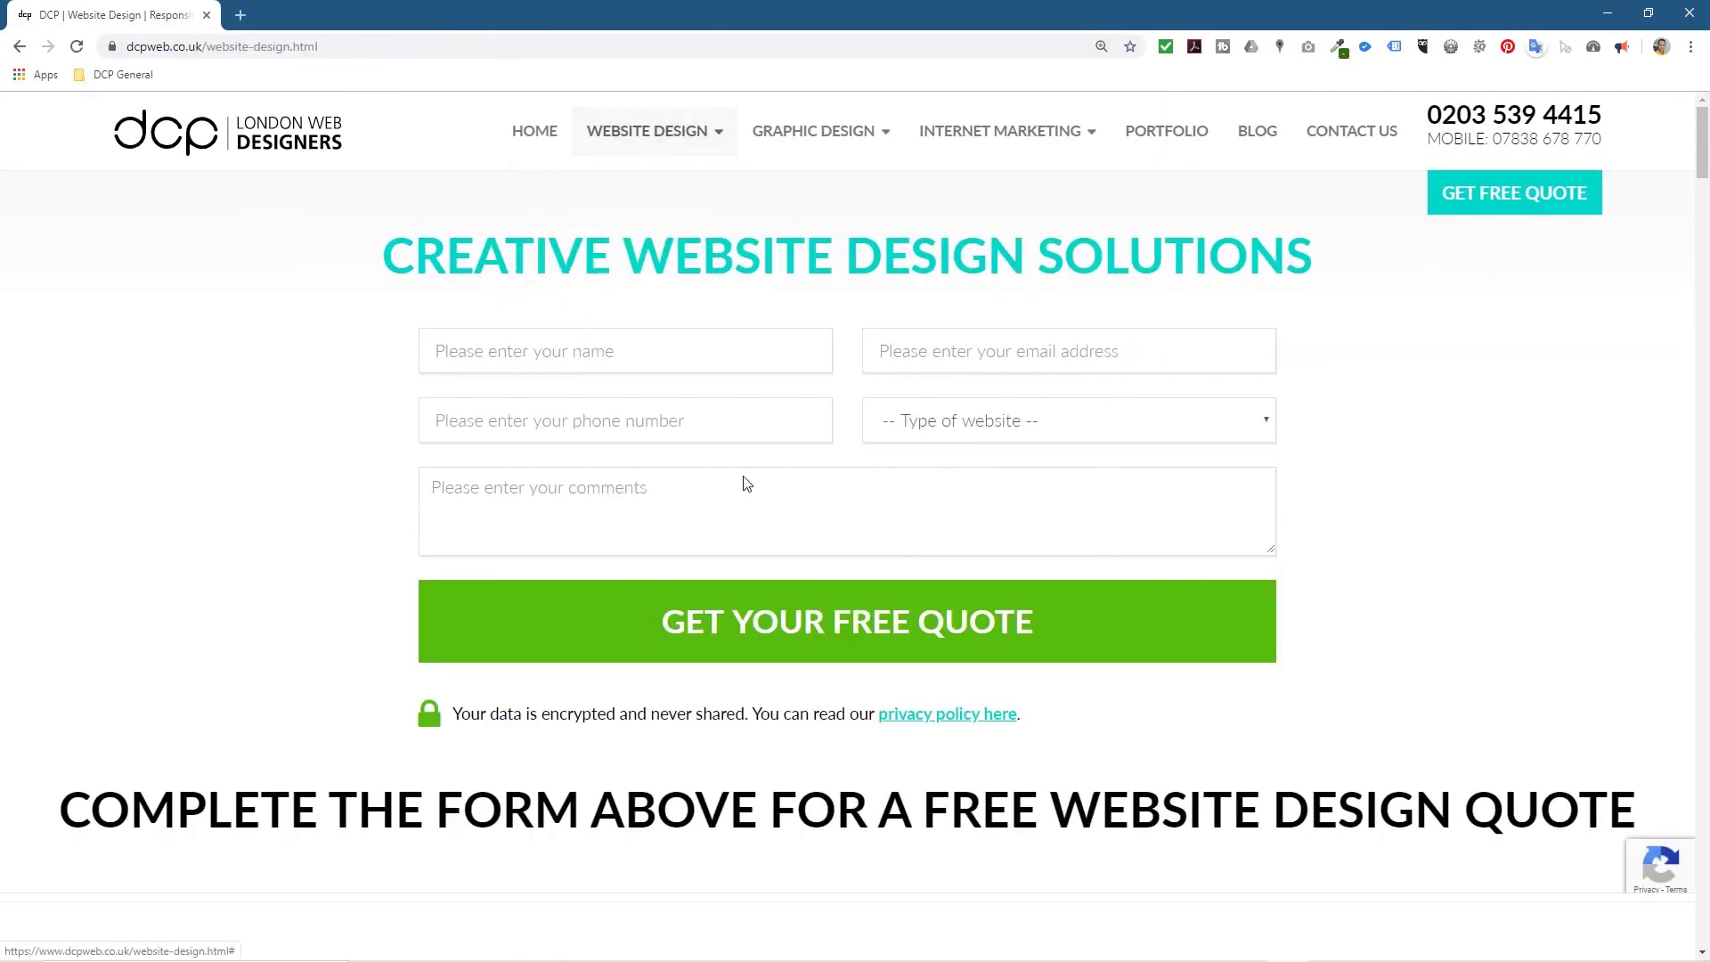
{"action": "scroll", "coordinate": [877, 622], "scroll_direction": "down", "scroll_amount": 7}
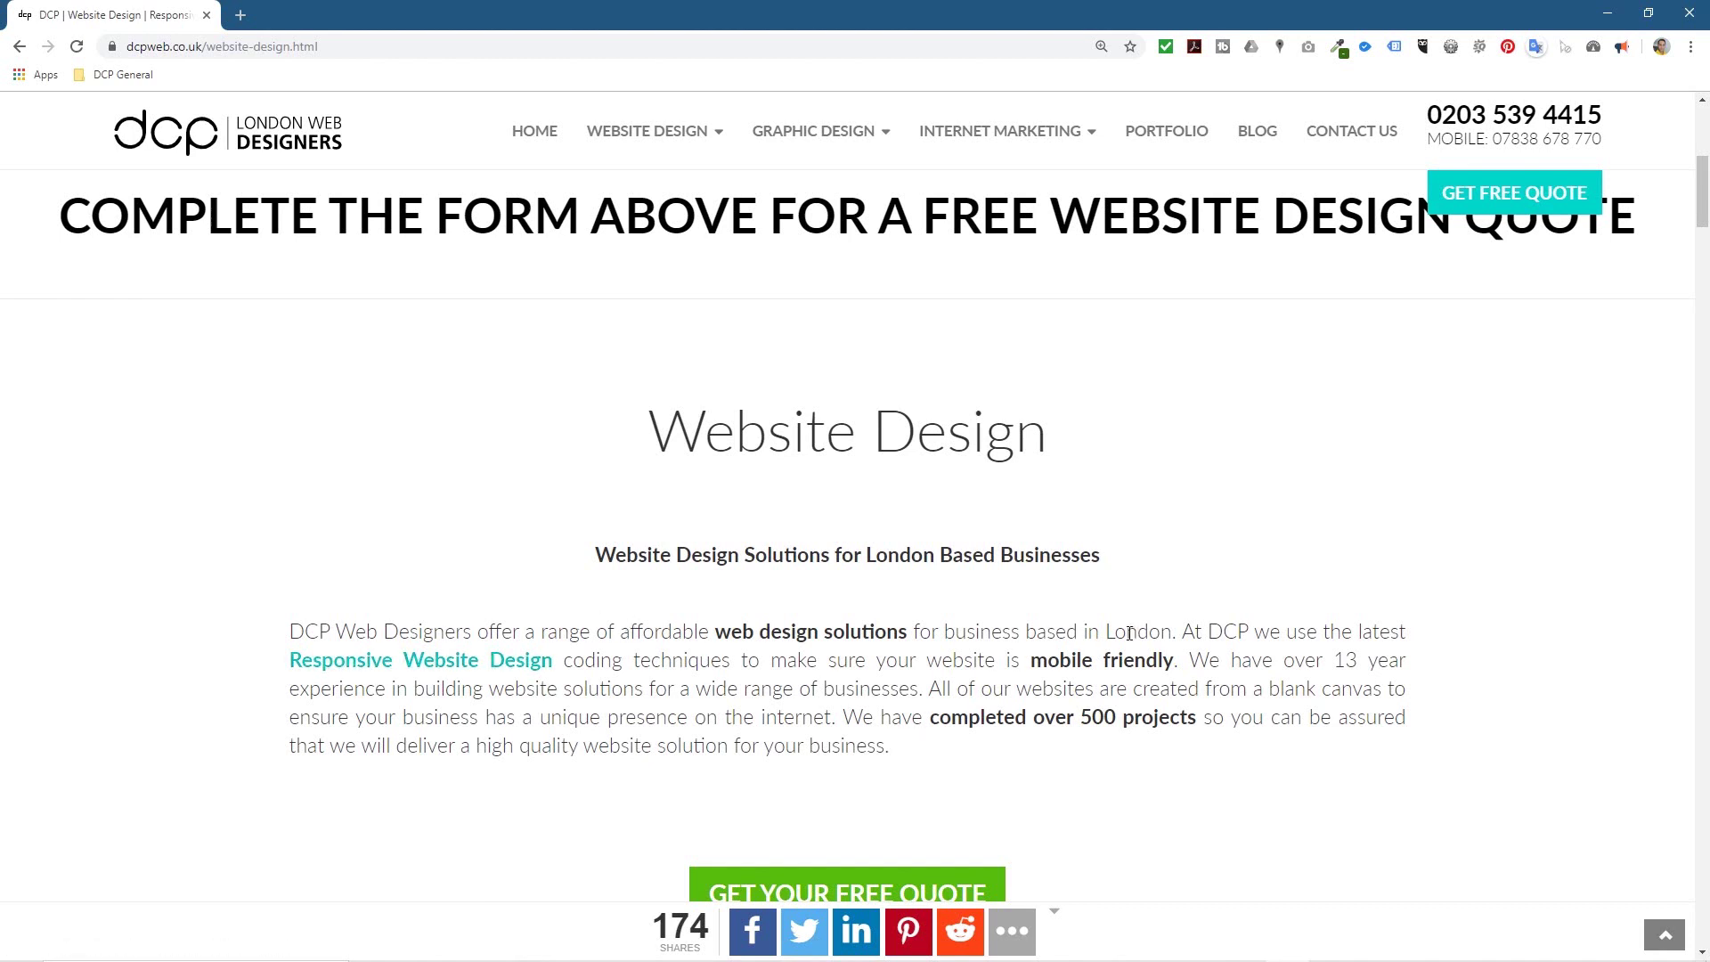
{"action": "left_click_drag", "start_coordinate": [1183, 630], "coordinate": [295, 640]}
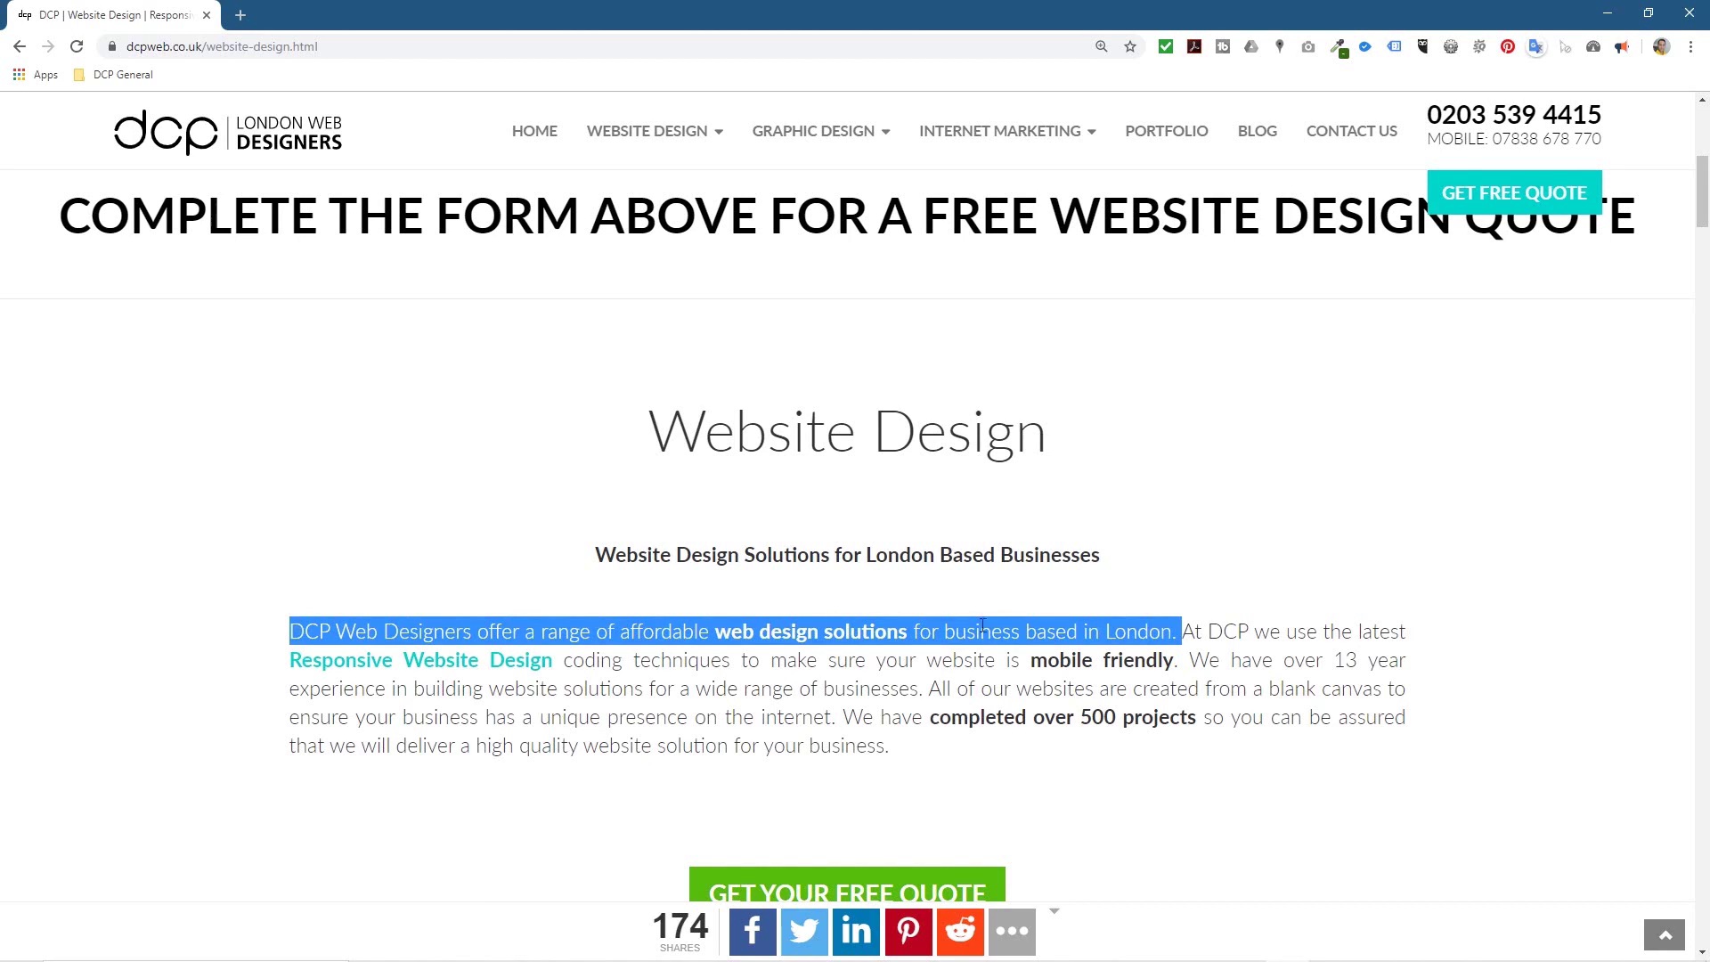
Set the Read Aloud voice to Google UK English Male and raise the reading speed slightly
{"action": "left_click", "coordinate": [1622, 47]}
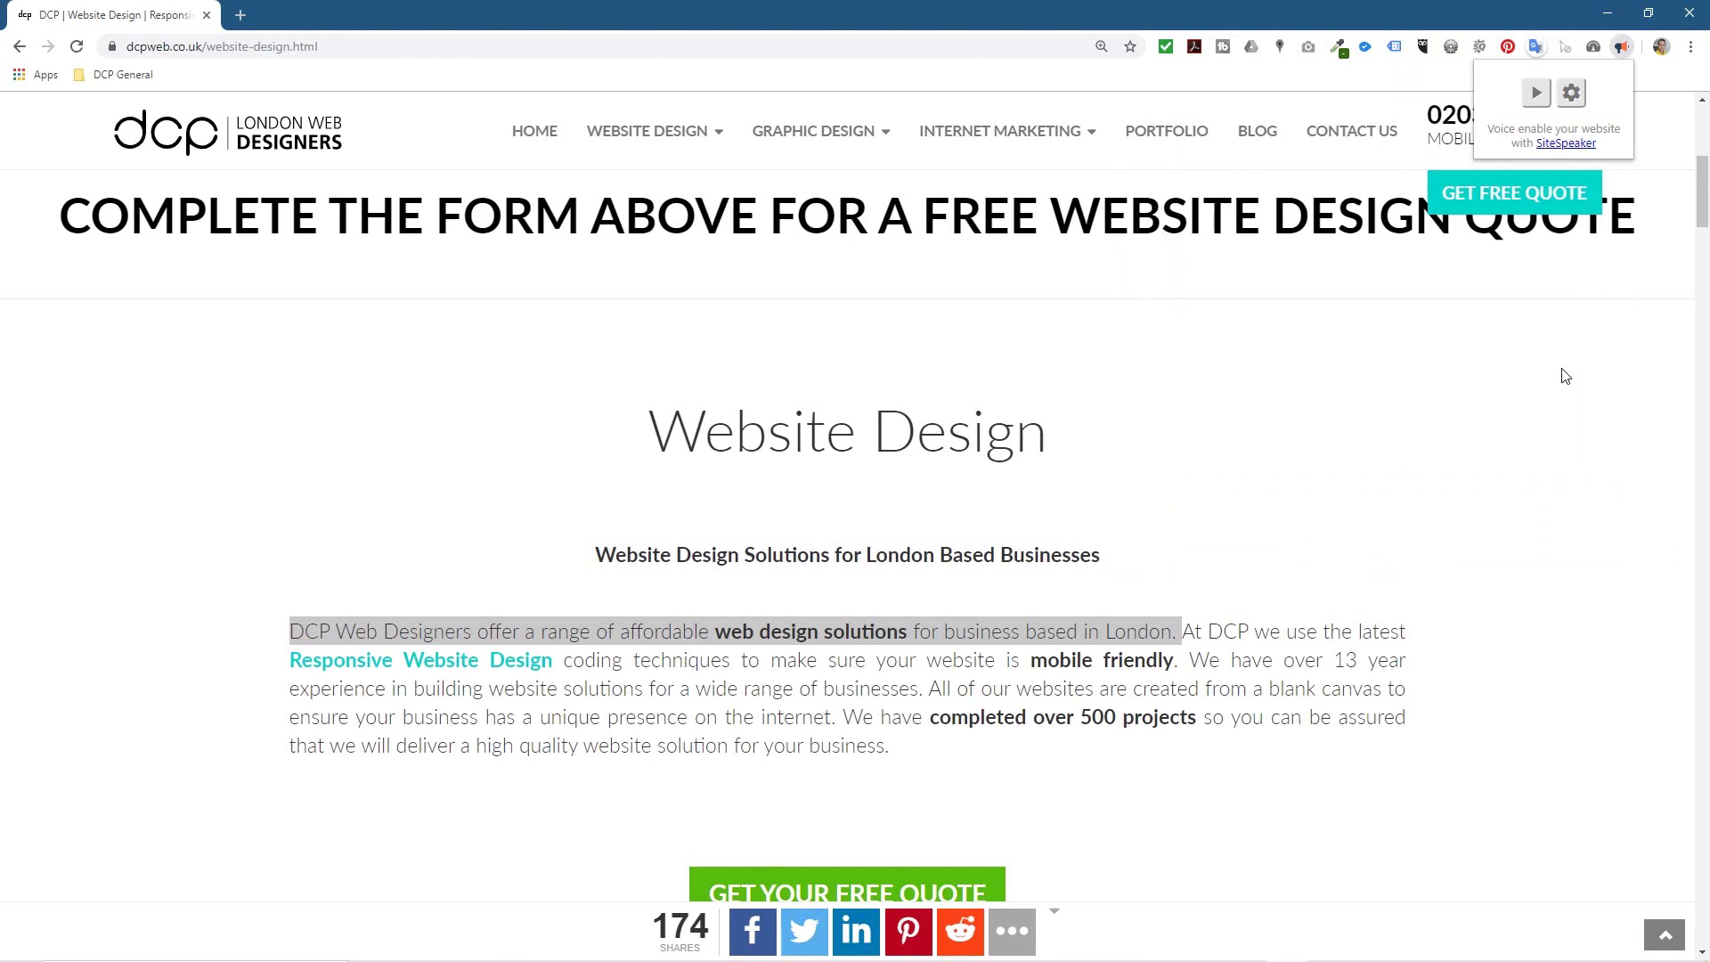
{"action": "left_click", "coordinate": [1572, 94]}
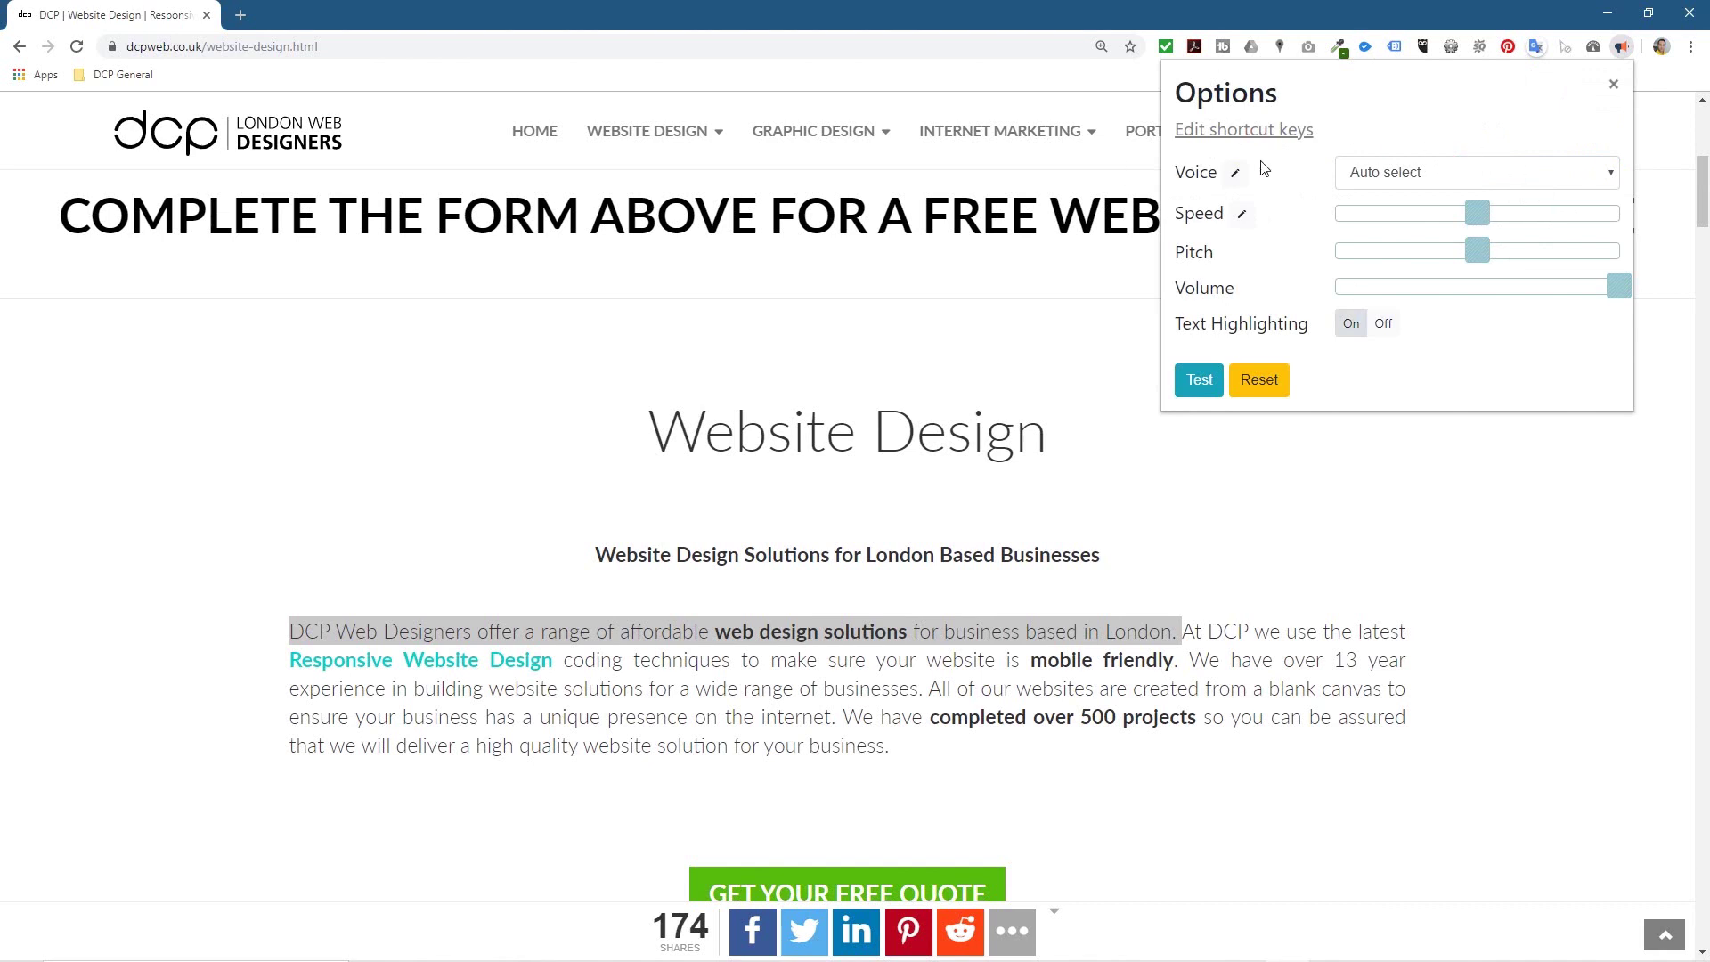
{"action": "left_click", "coordinate": [1425, 173]}
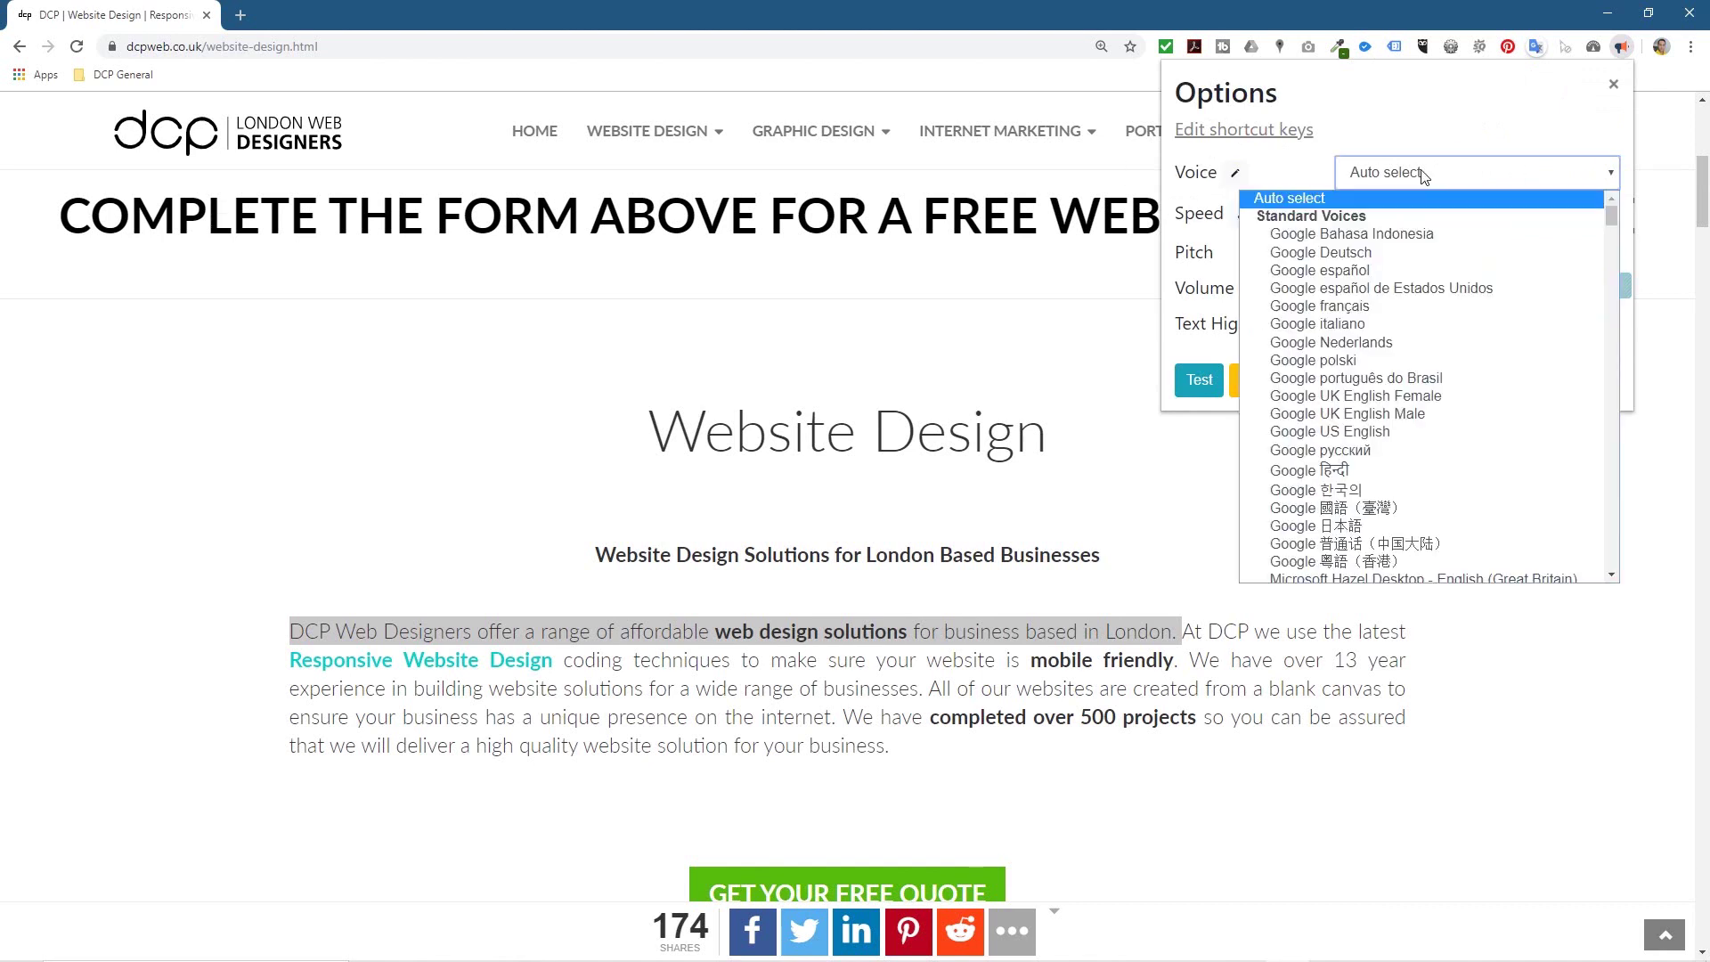
{"action": "left_click", "coordinate": [1406, 418]}
{"action": "left_click_drag", "start_coordinate": [1475, 219], "coordinate": [1491, 223]}
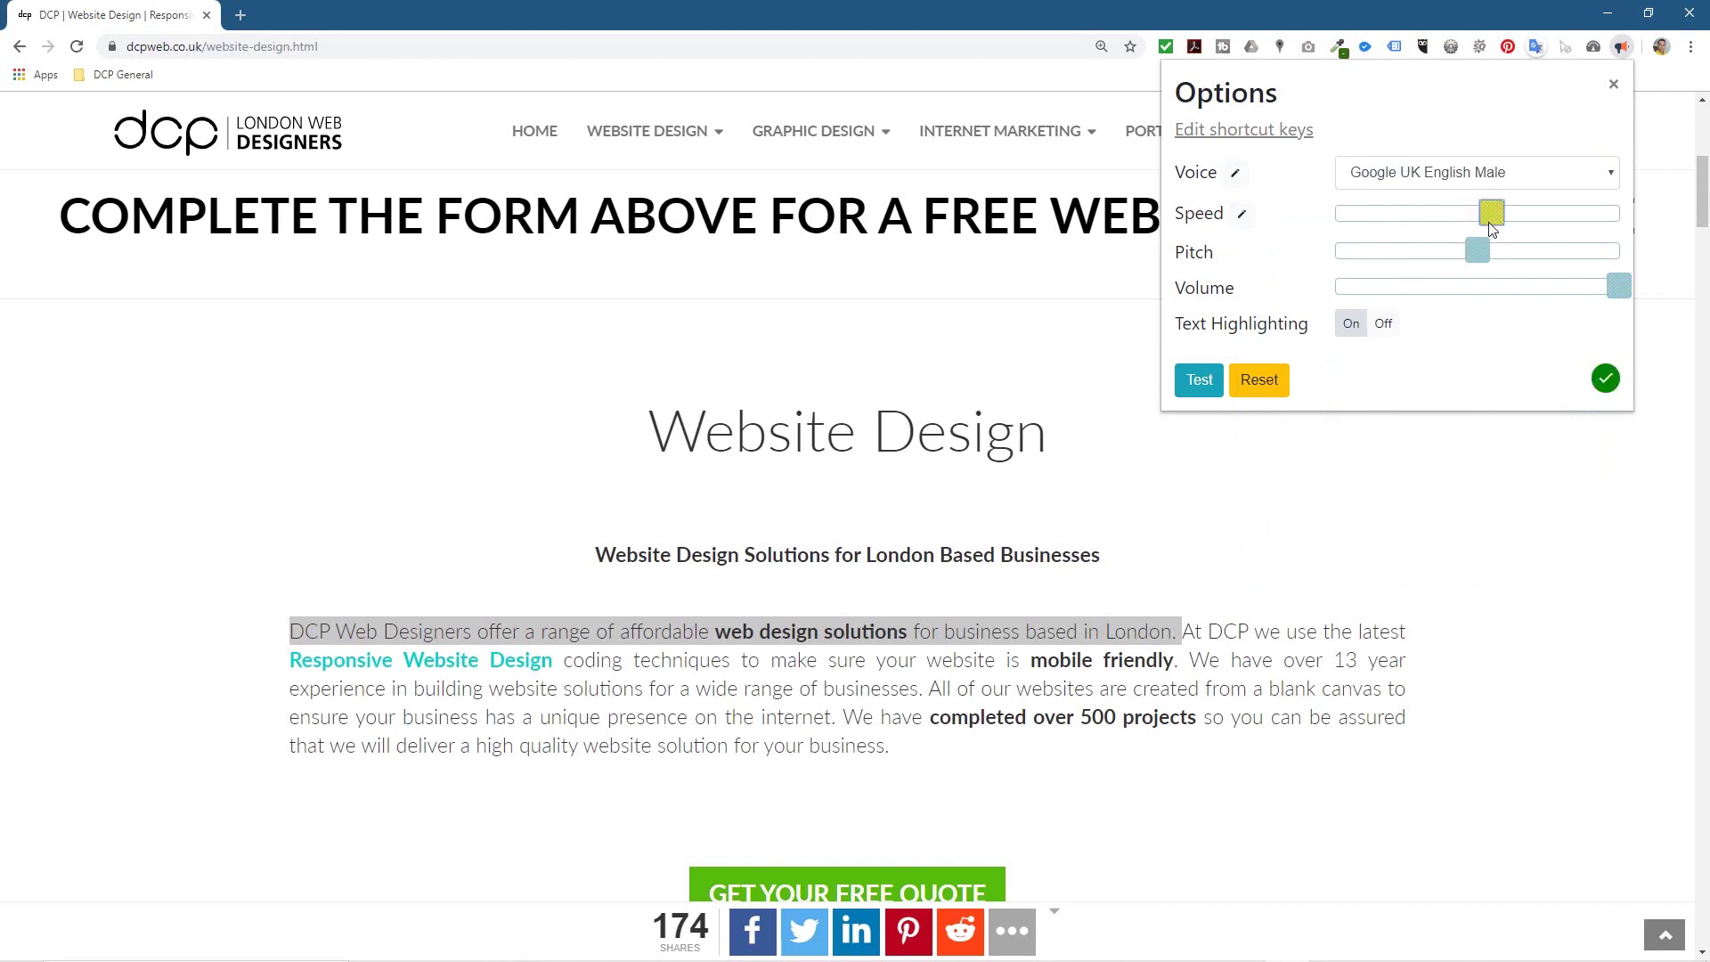
Test the chosen voice with the sample text, stop the playback and dismiss the Read Aloud popup
{"action": "left_click", "coordinate": [1205, 383]}
{"action": "left_click", "coordinate": [1615, 88]}
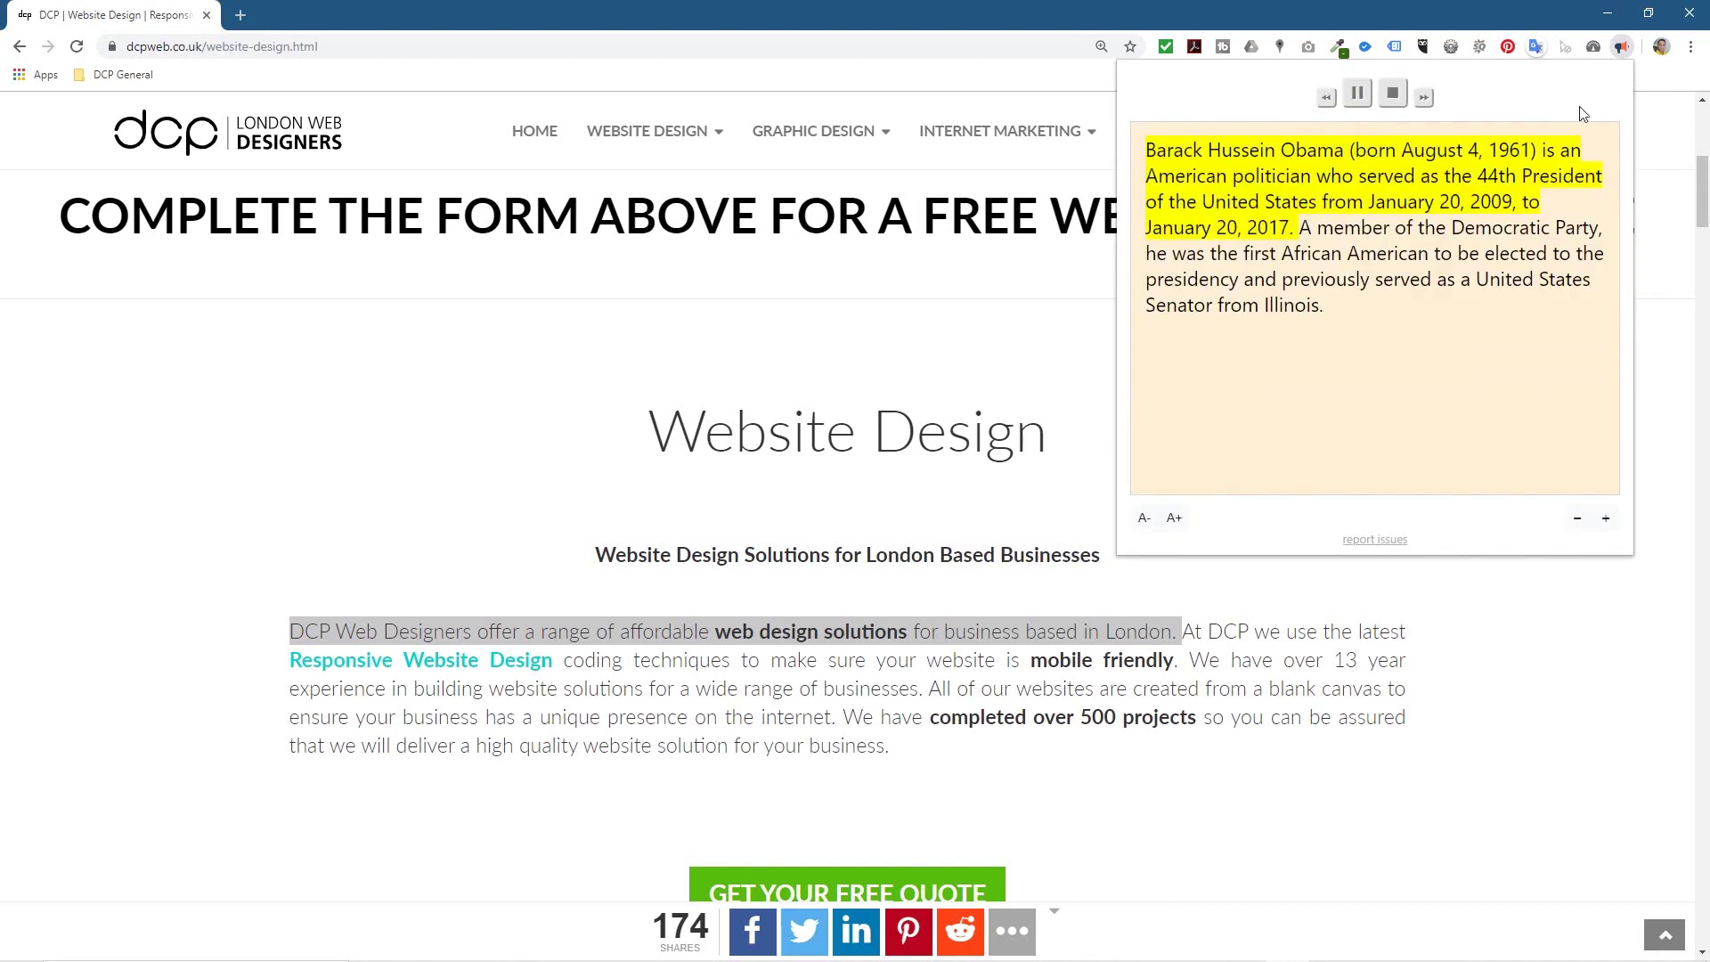
{"action": "left_click", "coordinate": [1387, 98]}
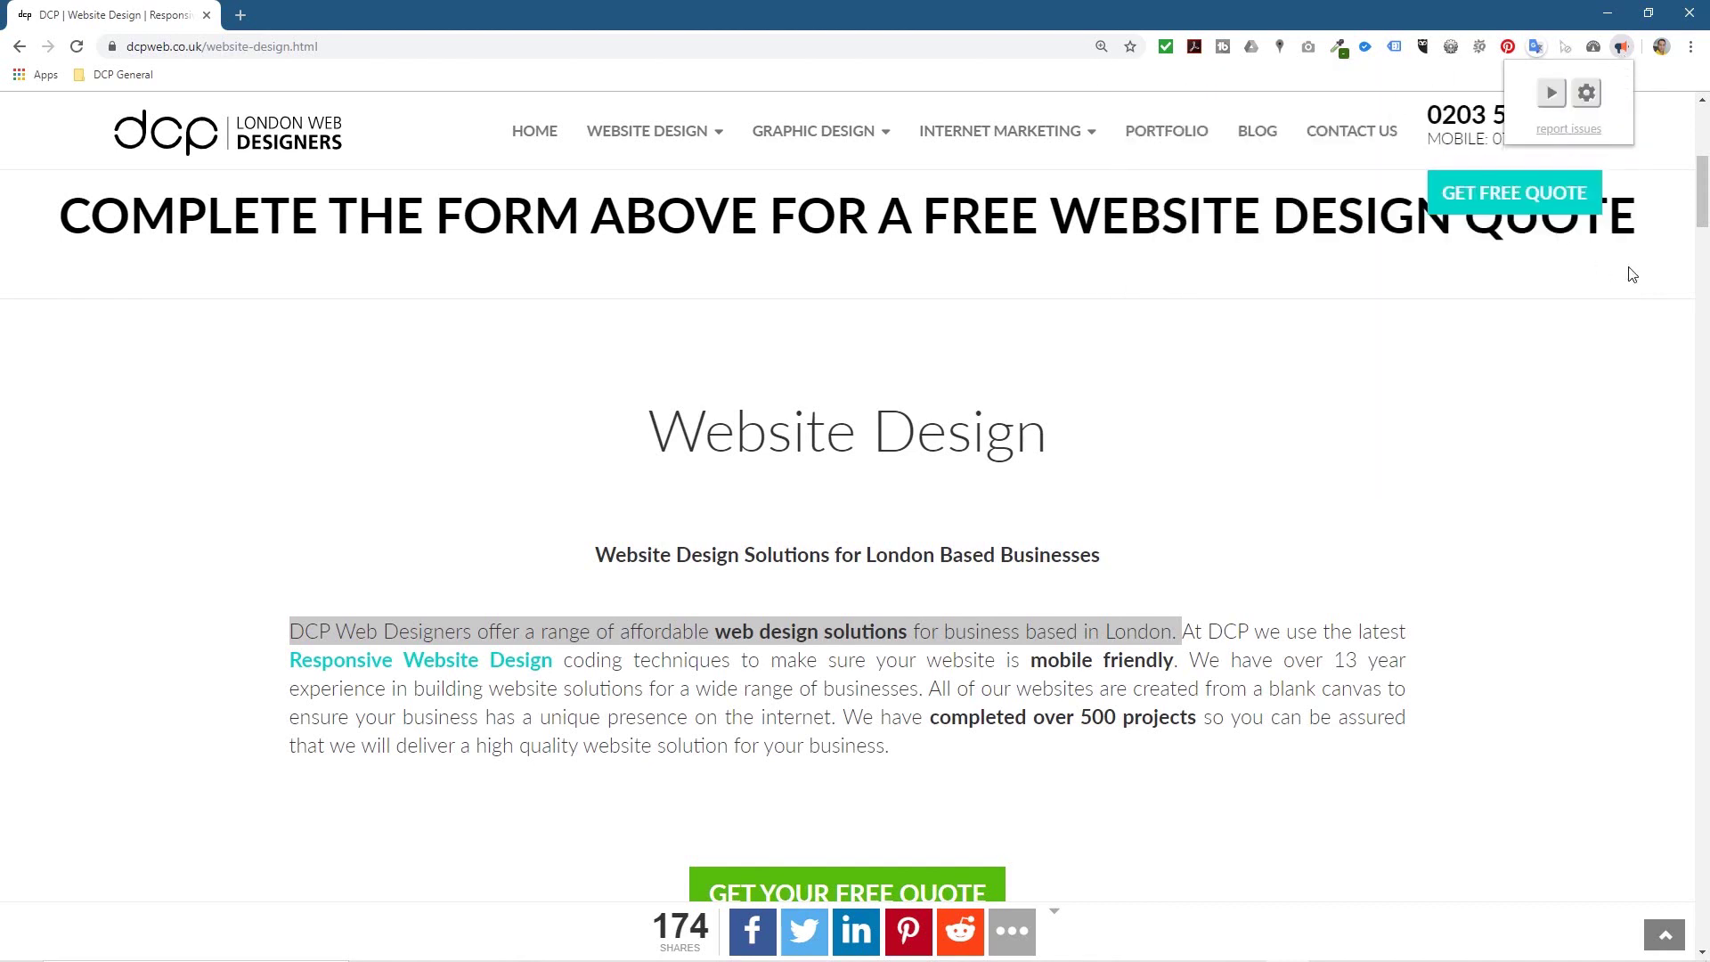
{"action": "left_click", "coordinate": [1327, 390]}
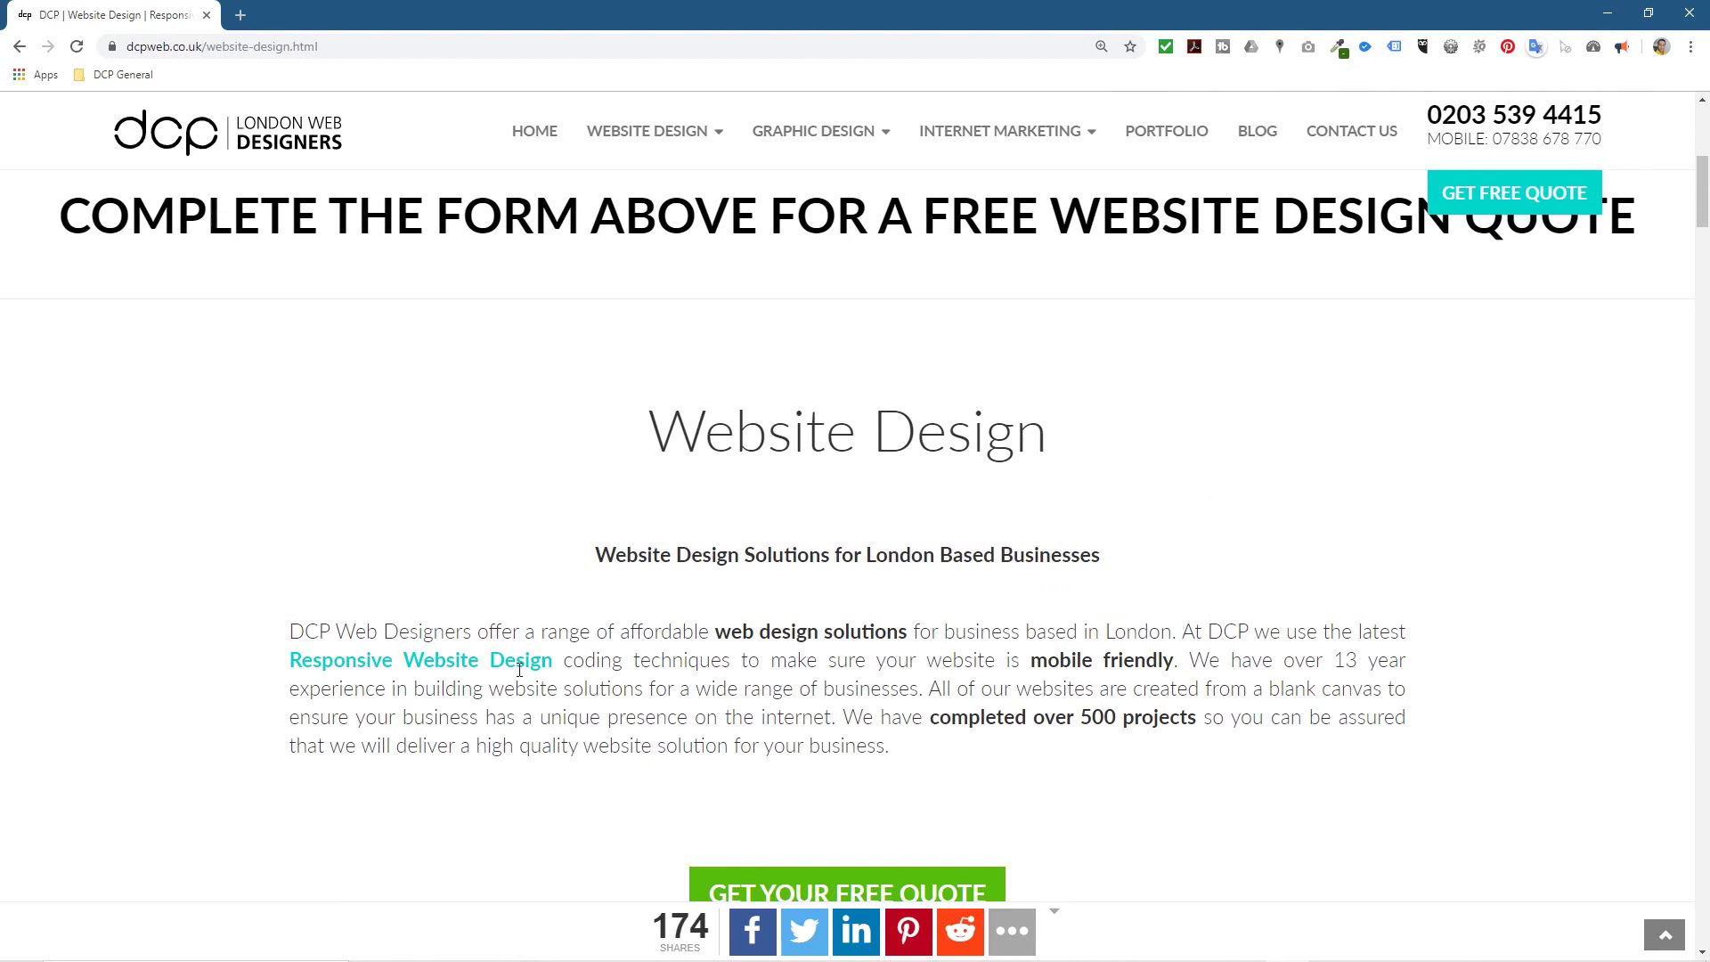
Select the whole Website Design paragraph and have Read Aloud read it
{"action": "left_click_drag", "start_coordinate": [292, 632], "coordinate": [1177, 640]}
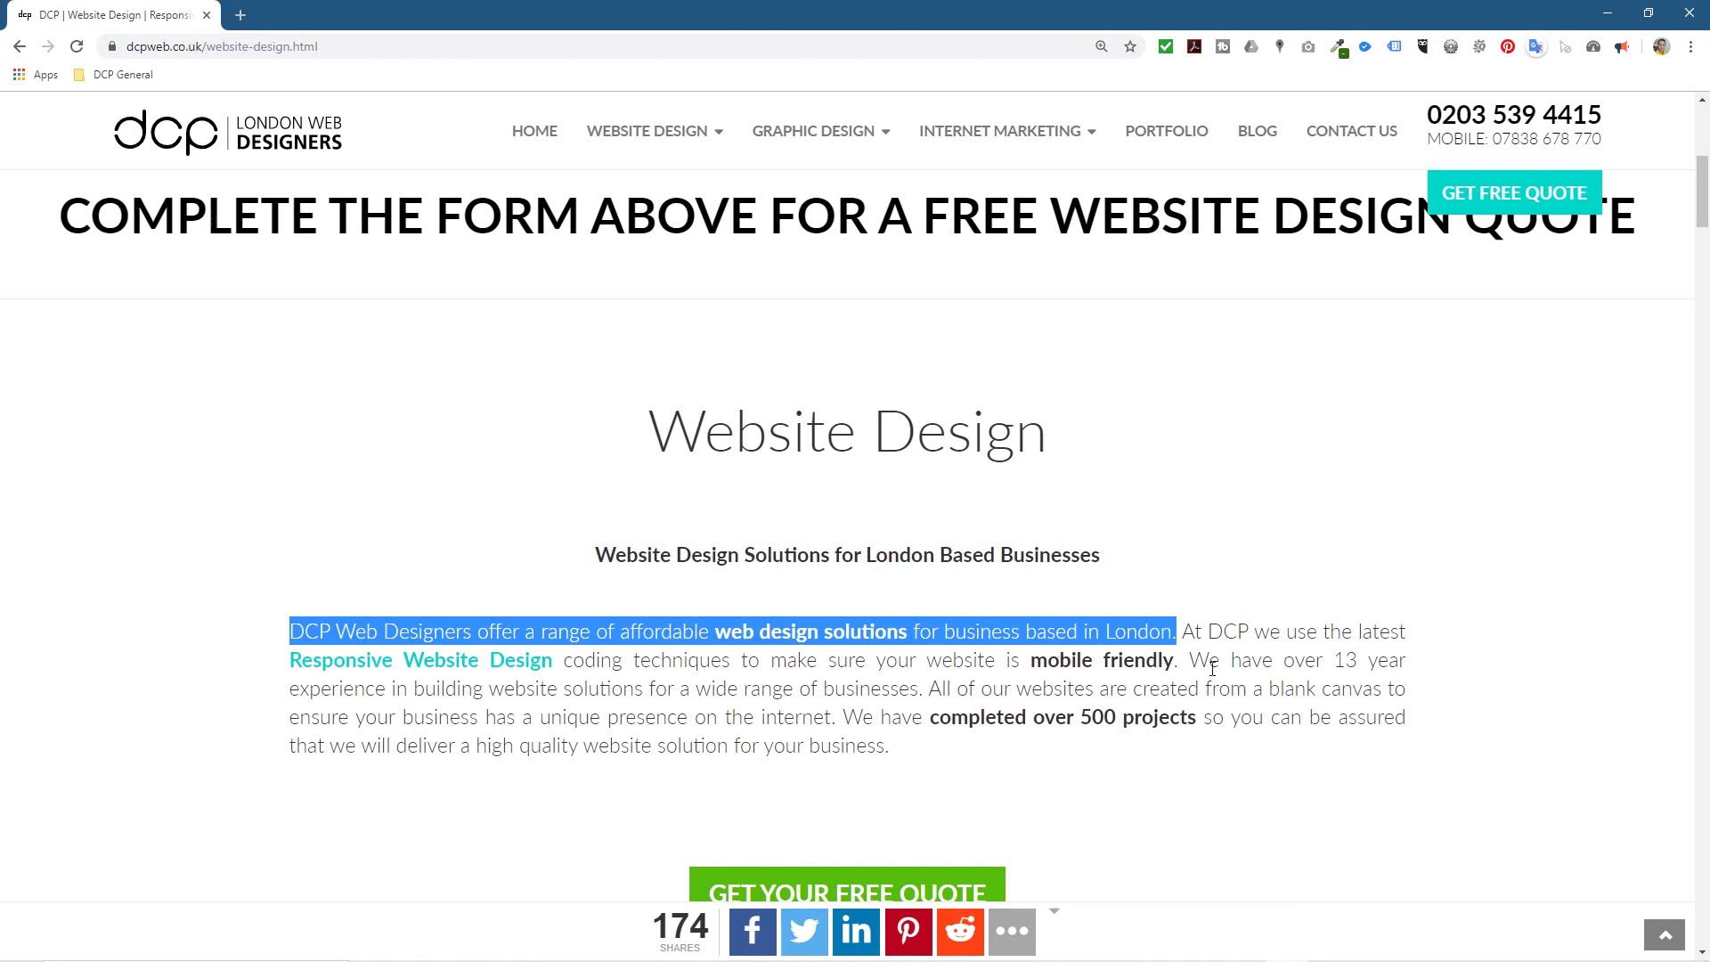
{"action": "left_click_drag", "start_coordinate": [1186, 661], "coordinate": [367, 633]}
{"action": "left_click_drag", "start_coordinate": [914, 749], "coordinate": [298, 638]}
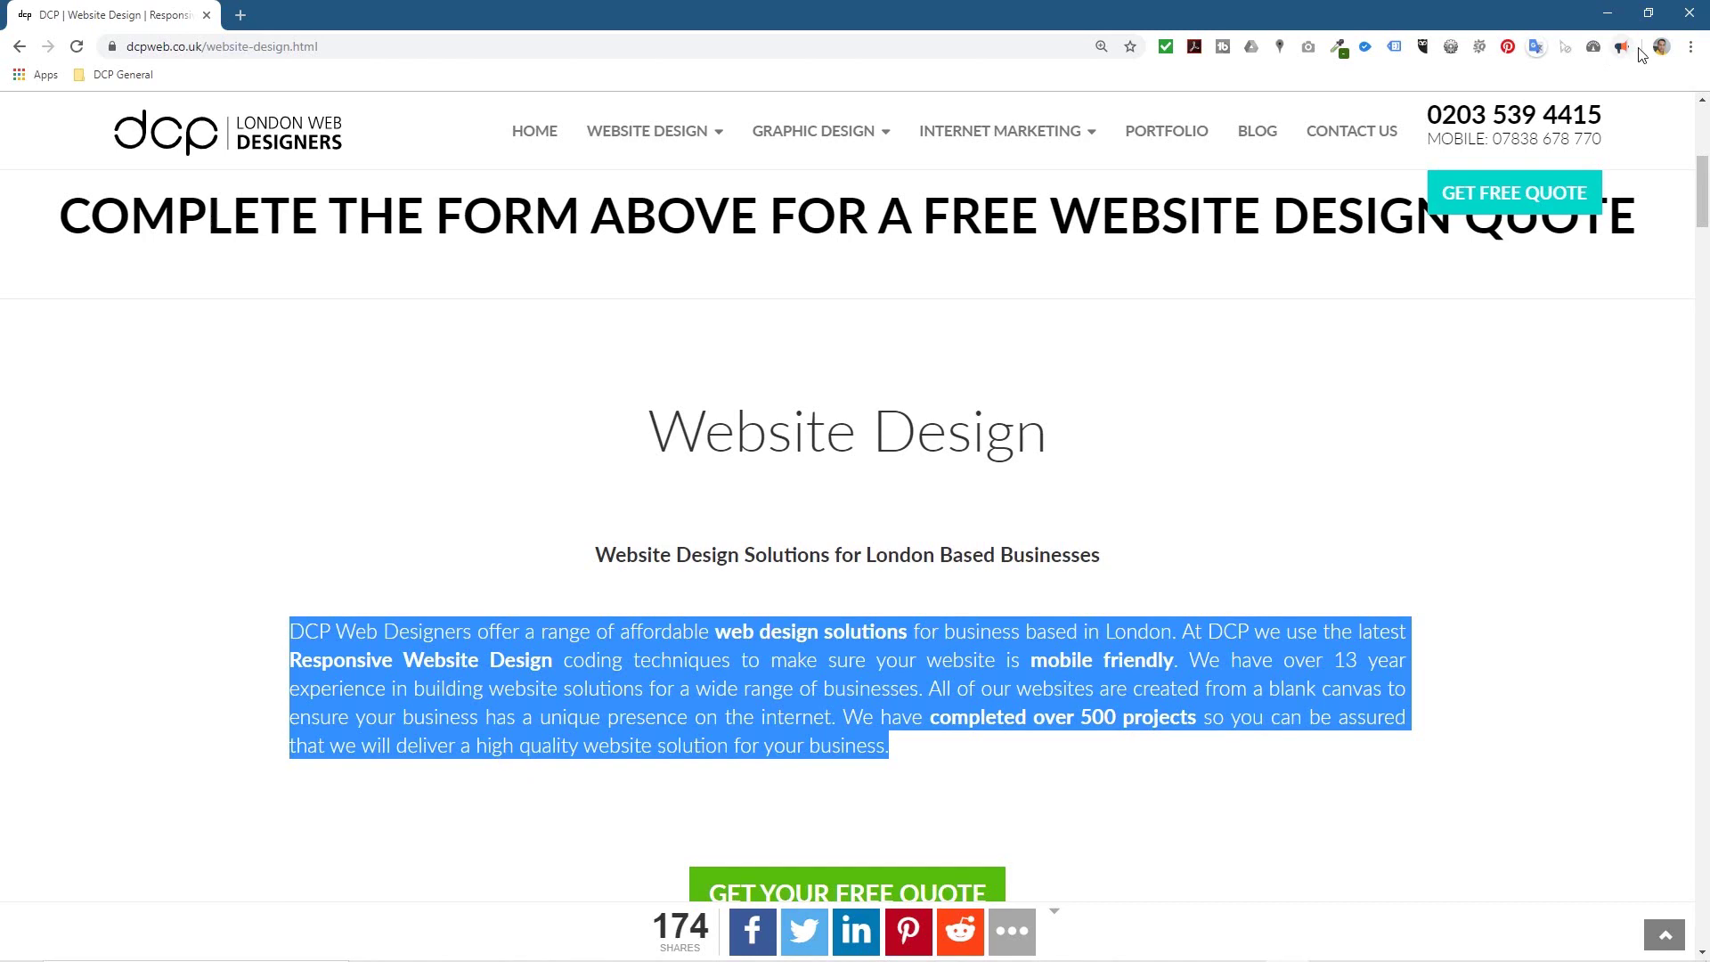
{"action": "left_click", "coordinate": [1630, 50]}
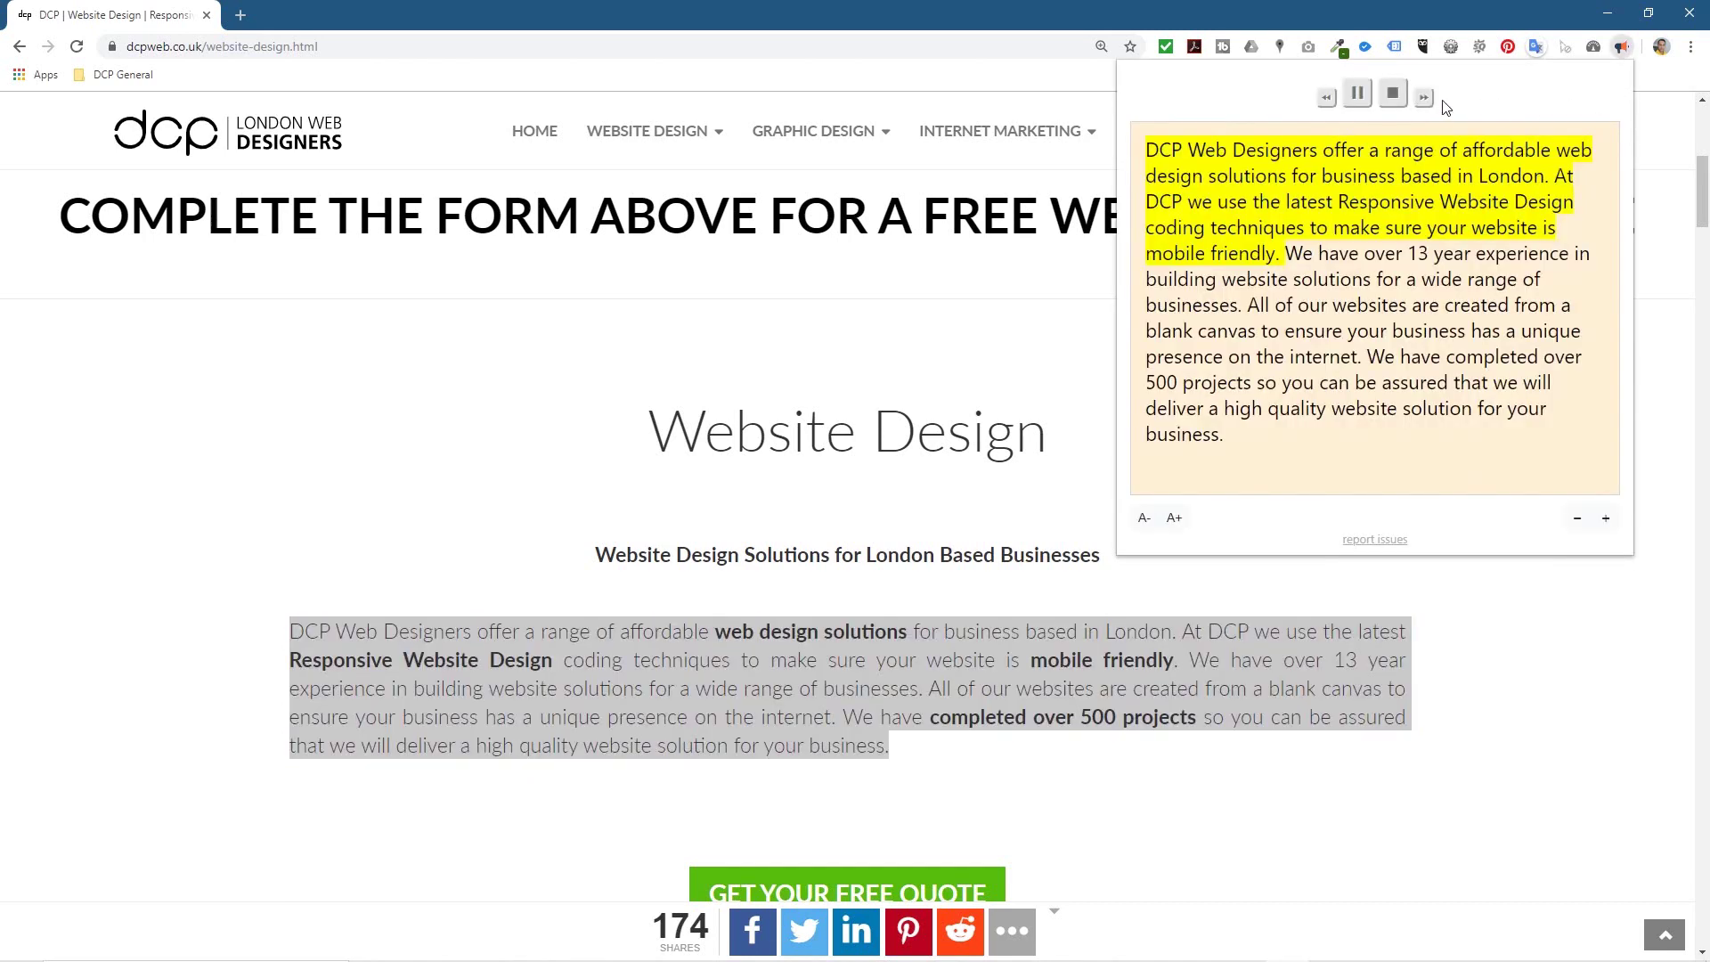
Increase the Read Aloud reading speed a little more and close the options
{"action": "left_click", "coordinate": [1588, 86]}
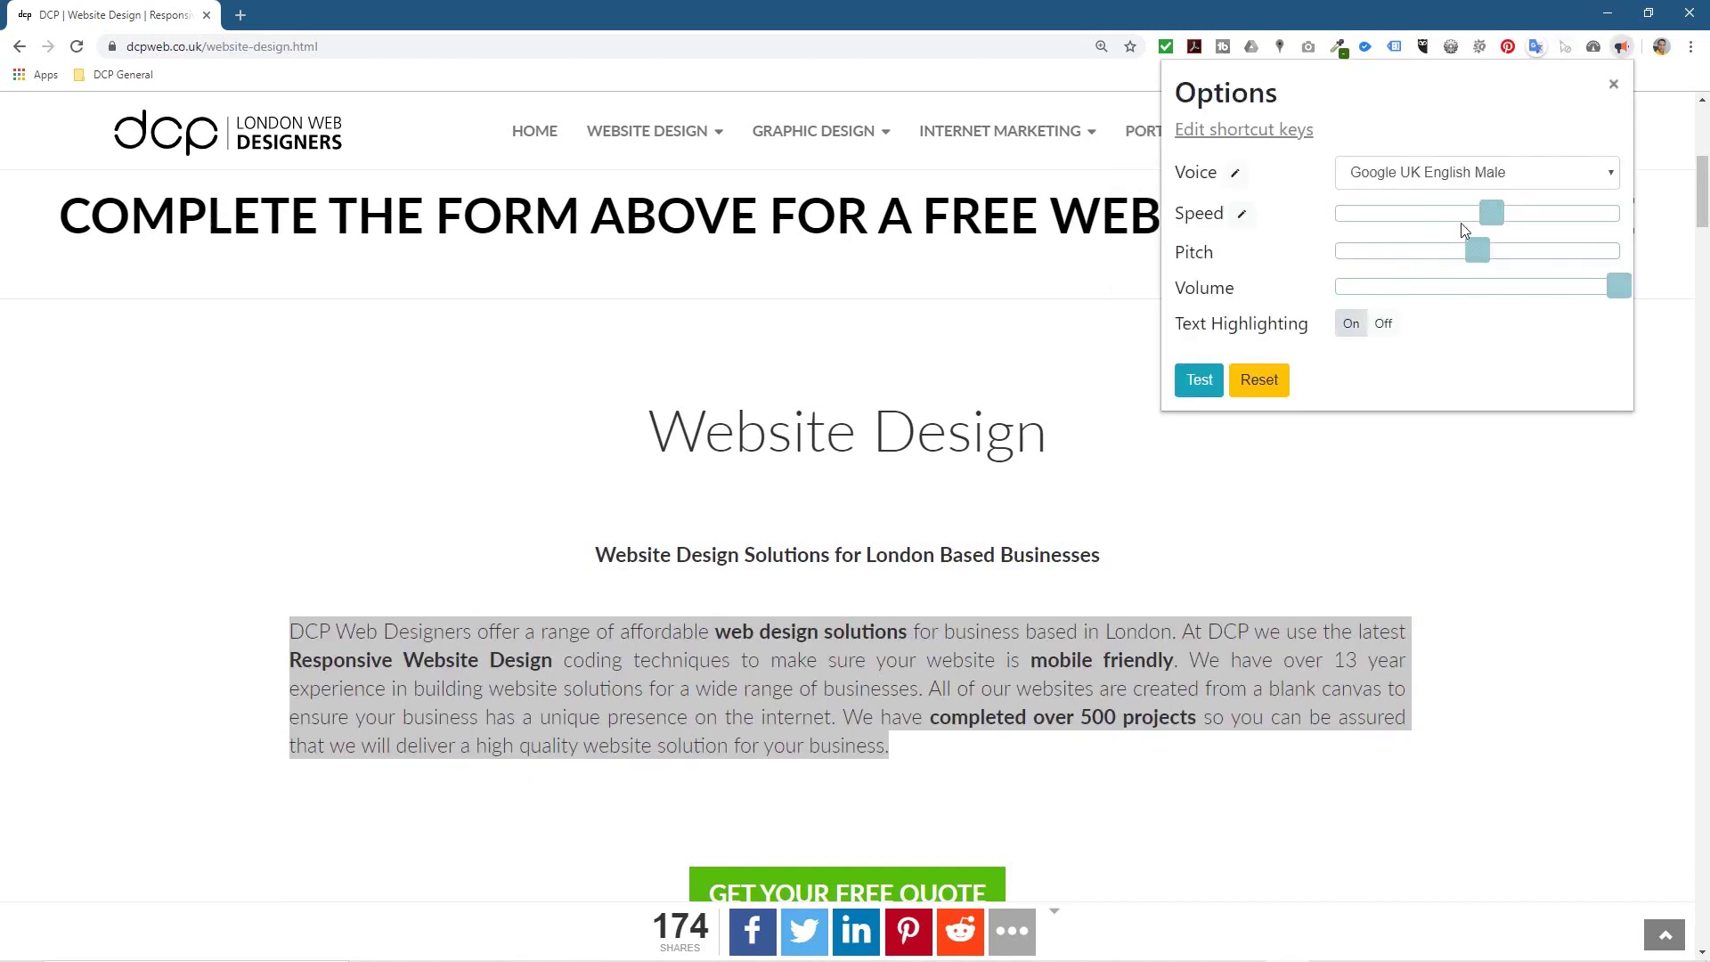
{"action": "left_click", "coordinate": [1498, 214]}
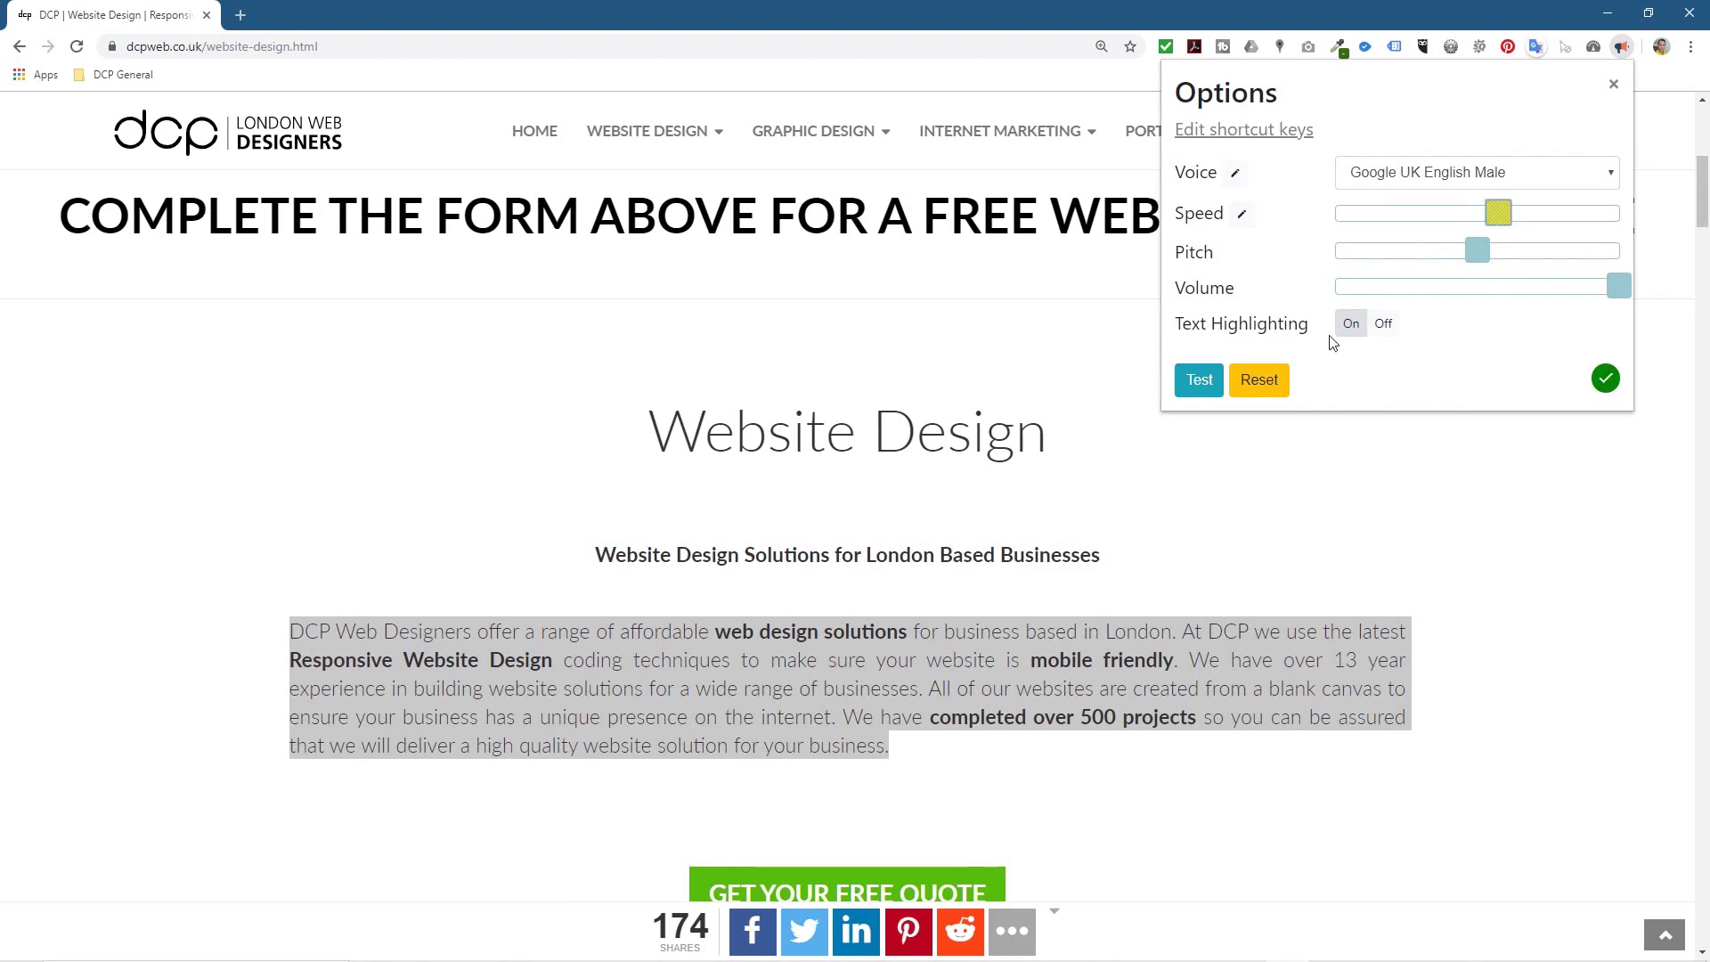
{"action": "left_click", "coordinate": [1613, 85]}
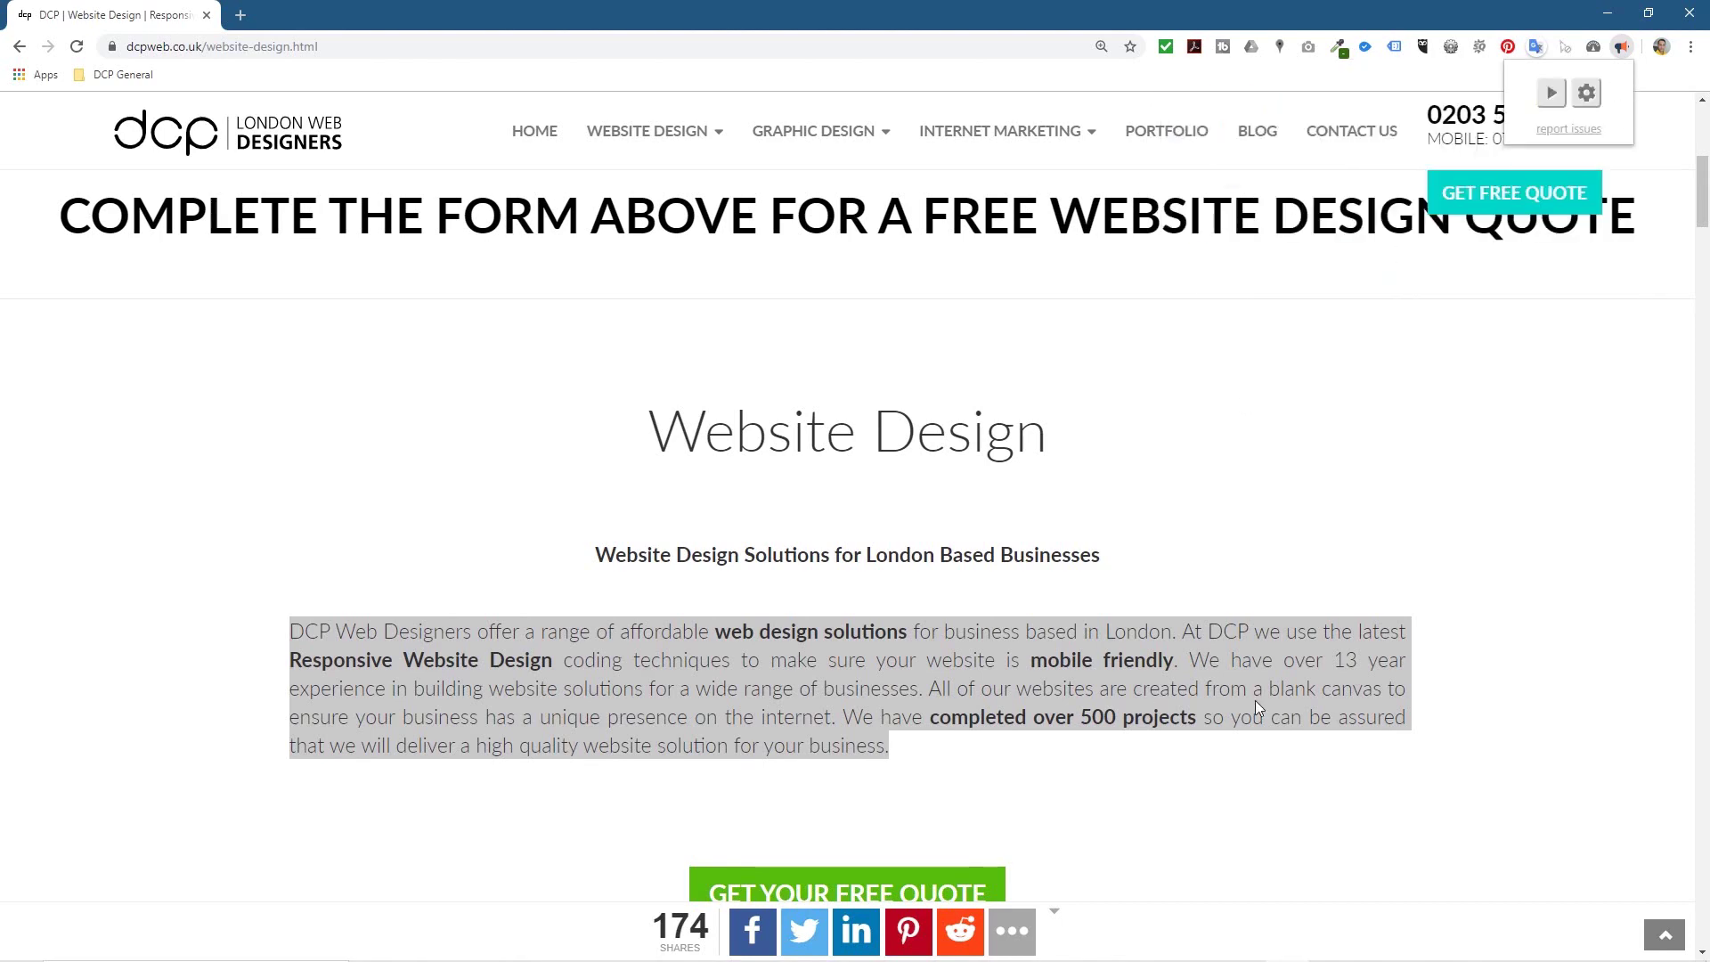
Reselect the full paragraph, play it at the faster speed, and stop and dismiss Read Aloud
{"action": "left_click", "coordinate": [1025, 771]}
{"action": "left_click_drag", "start_coordinate": [957, 746], "coordinate": [294, 636]}
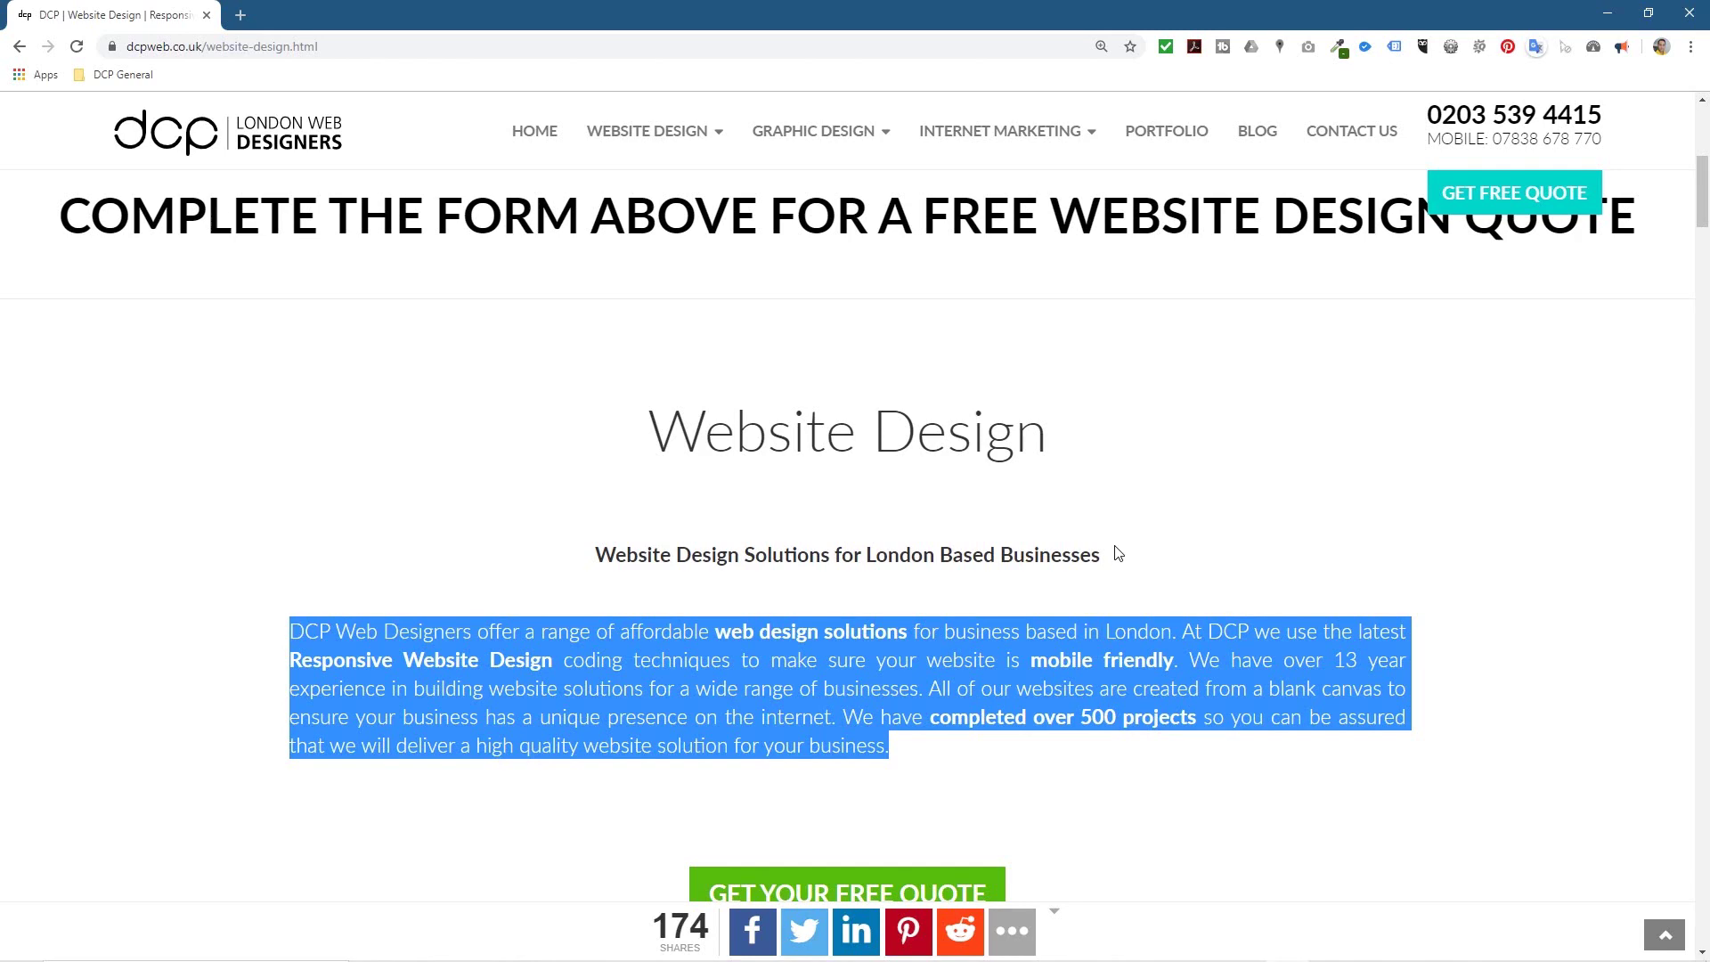
{"action": "left_click", "coordinate": [1622, 46]}
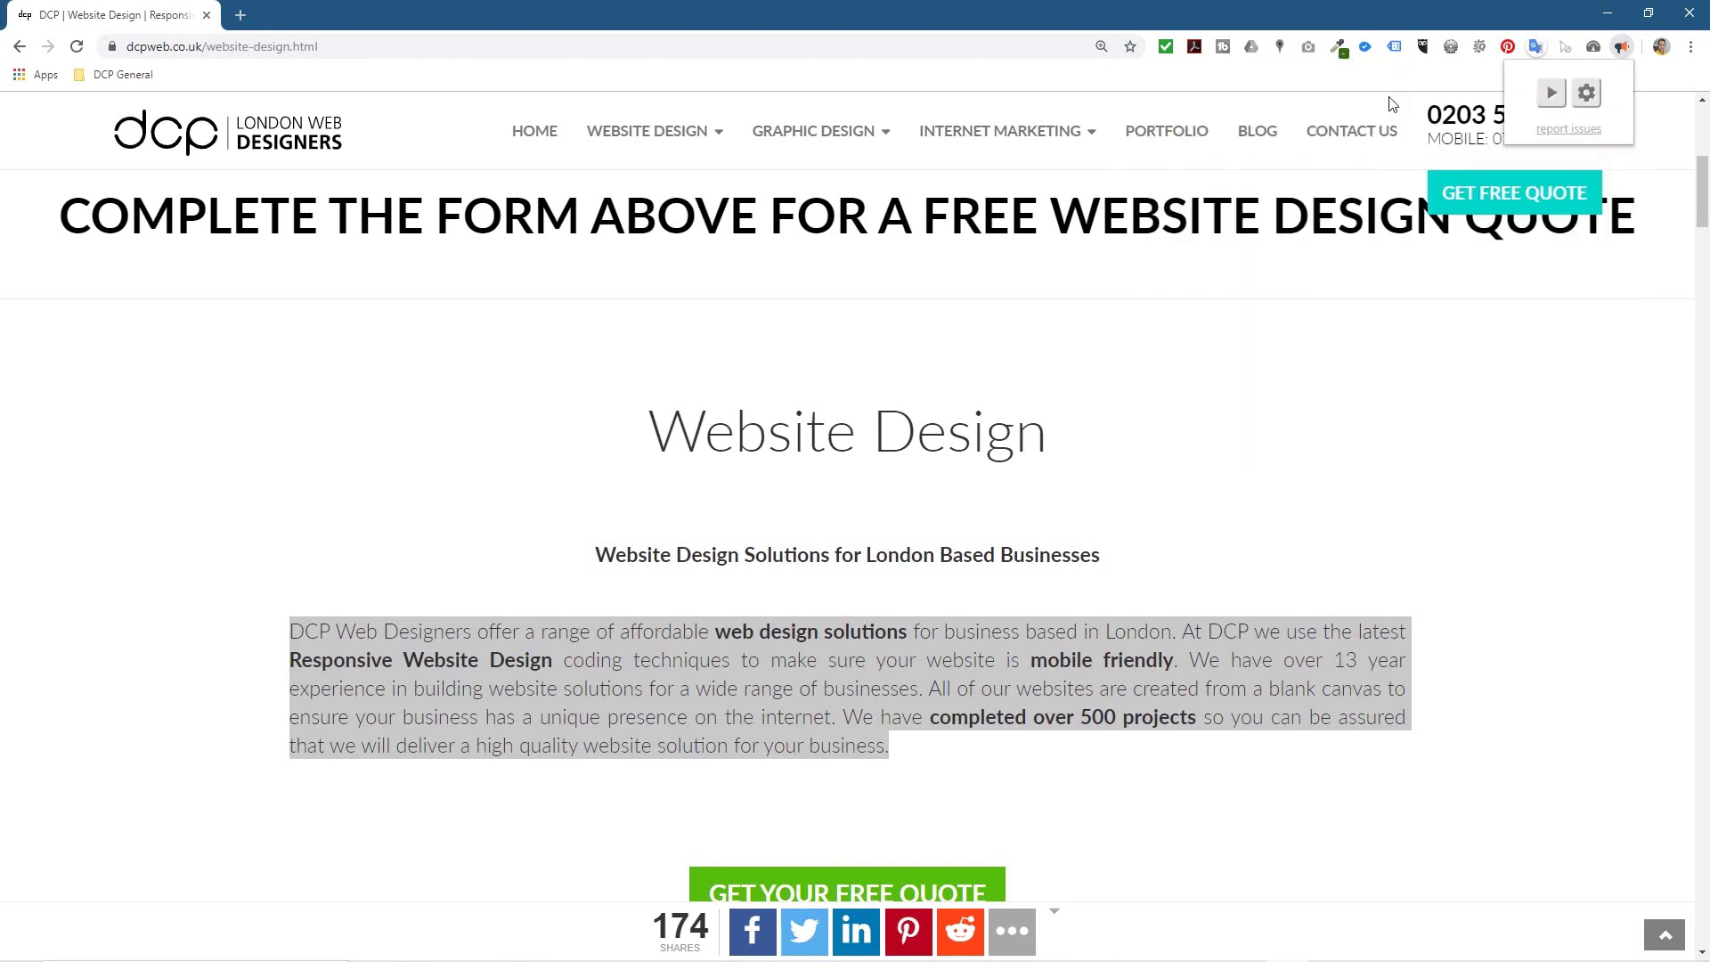
{"action": "left_click", "coordinate": [1404, 500]}
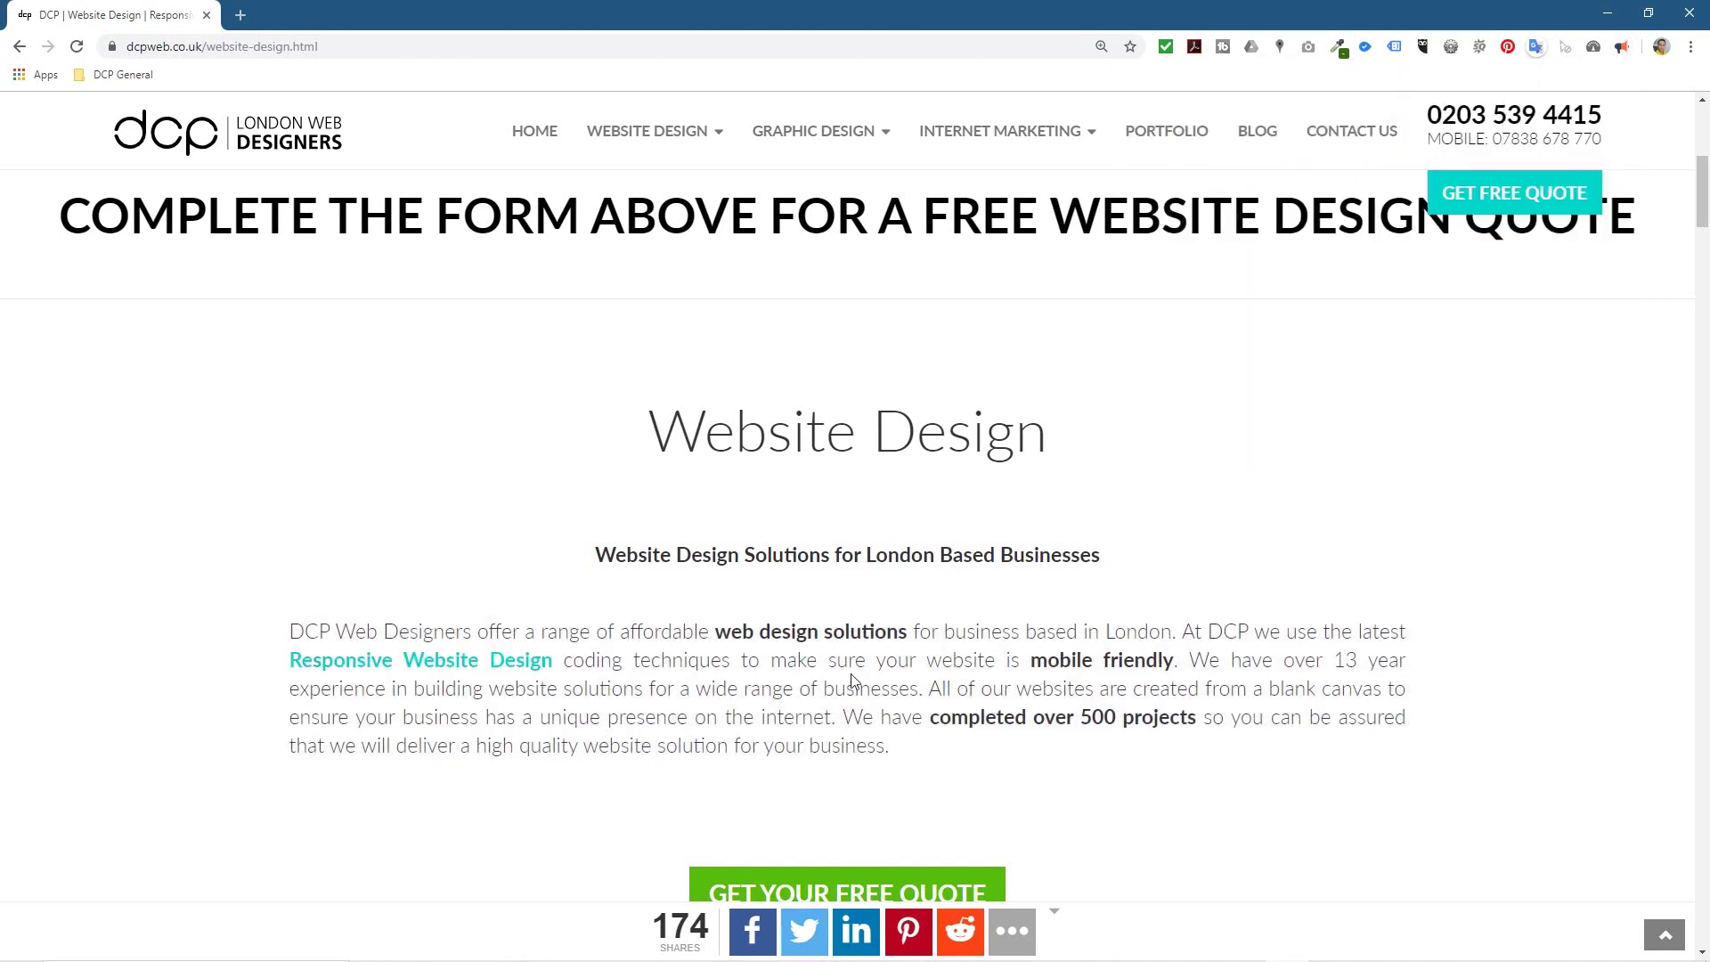
Select the paragraph's first sentence up to the word "London" and clear the selection
{"action": "left_click_drag", "start_coordinate": [303, 630], "coordinate": [1027, 633]}
{"action": "key", "text": "shift+Right"}
{"action": "key", "text": "shift+Right"}
{"action": "key", "text": "shift+Right"}
{"action": "key", "text": "shift+Right"}
{"action": "key", "text": "shift+Right"}
{"action": "key", "text": "shift+Right"}
{"action": "key", "text": "shift+Right"}
{"action": "key", "text": "shift+Right"}
{"action": "key", "text": "shift+Right"}
{"action": "key", "text": "shift+Right"}
{"action": "key", "text": "shift+Right"}
{"action": "key", "text": "shift+Right"}
{"action": "key", "text": "shift+Right"}
{"action": "key", "text": "shift+Right"}
{"action": "key", "text": "shift+Right"}
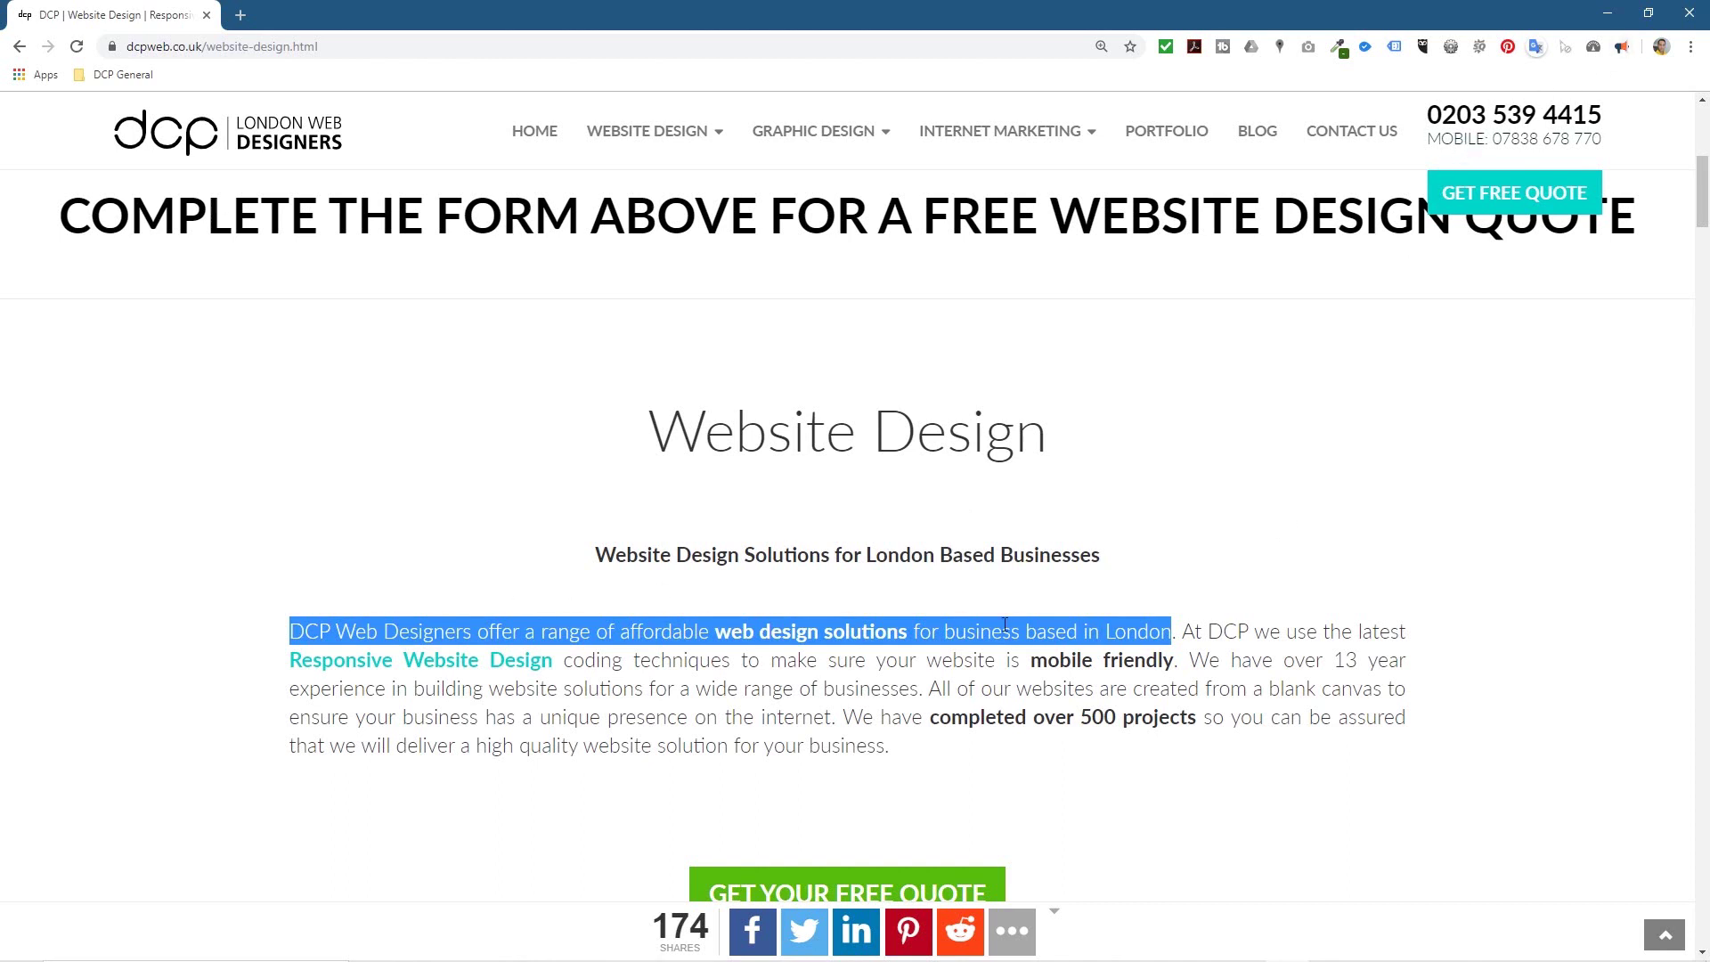
{"action": "left_click", "coordinate": [1169, 611]}
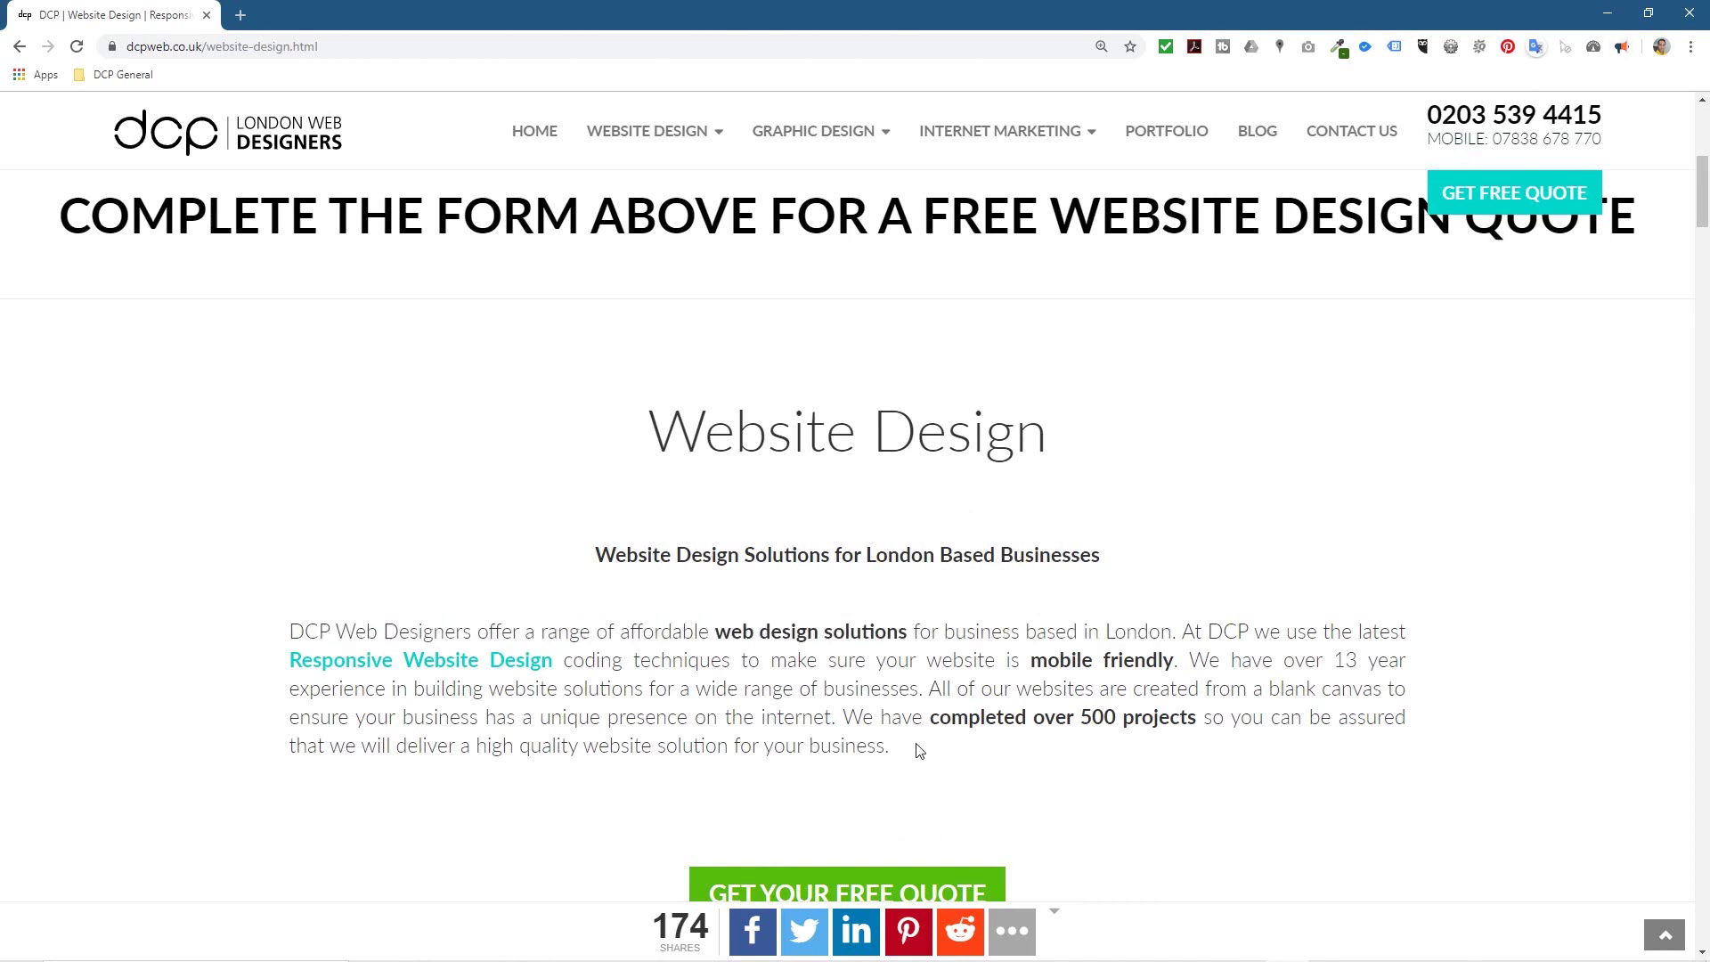
Select the entire Website Design paragraph and copy it
{"action": "left_click_drag", "start_coordinate": [915, 745], "coordinate": [318, 644]}
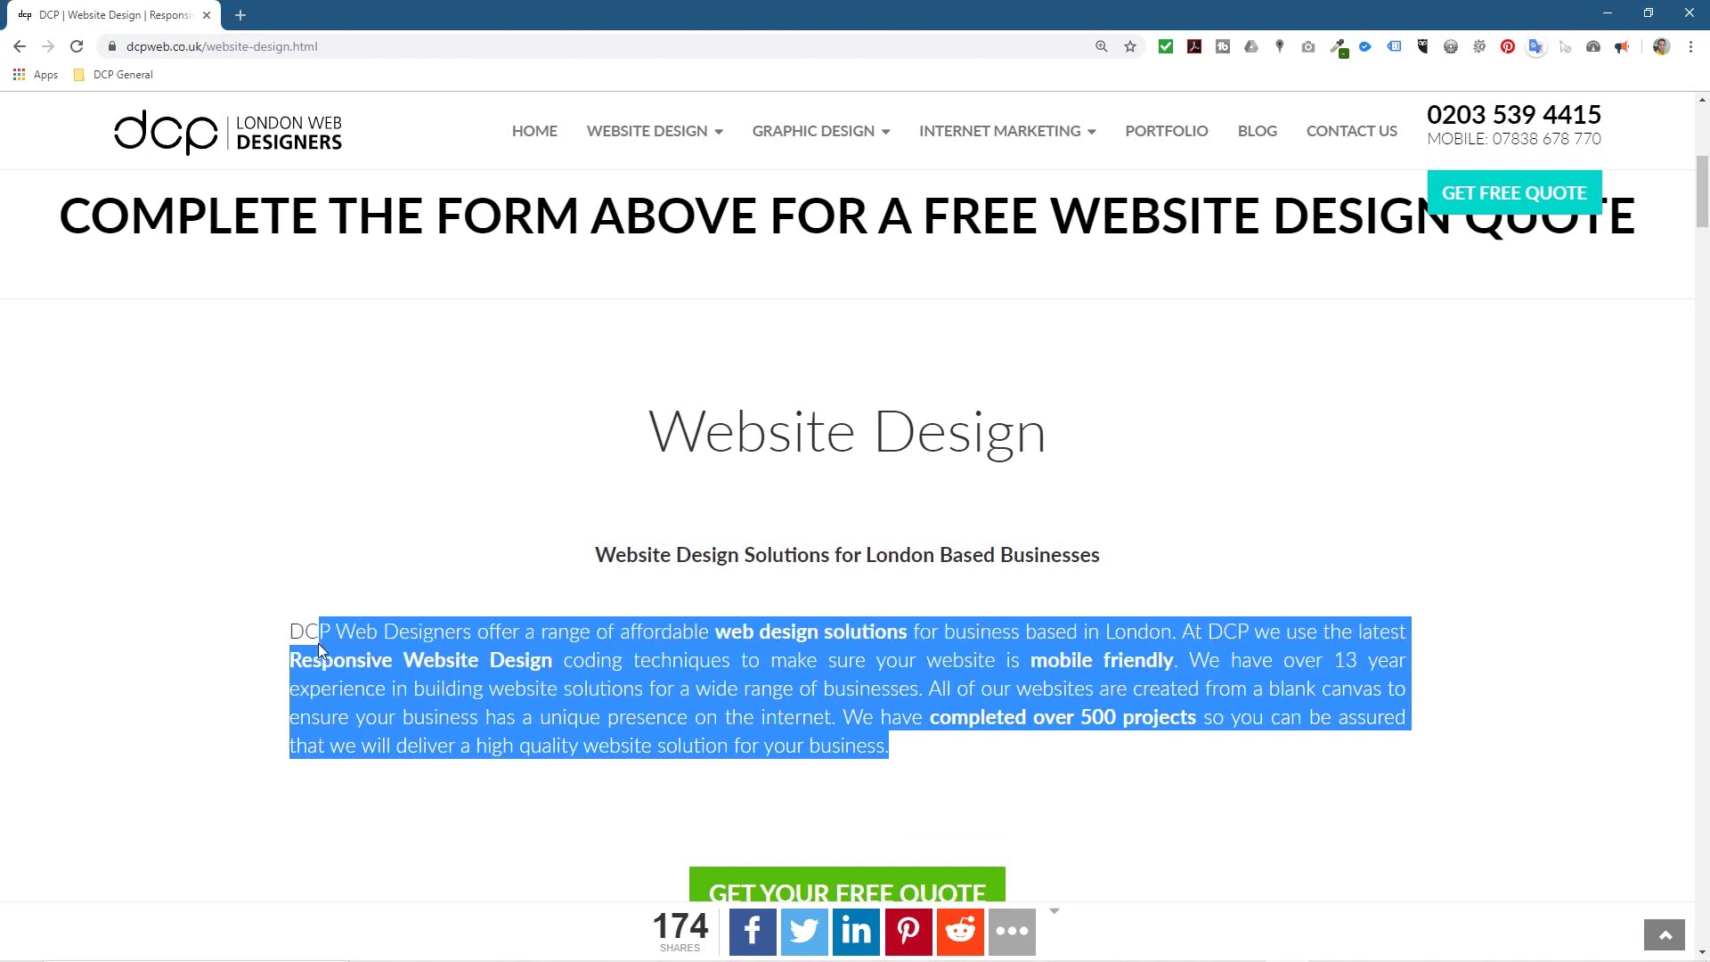
{"action": "right_click", "coordinate": [640, 660]}
{"action": "left_click", "coordinate": [719, 679]}
{"action": "key", "text": "alt+Tab"}
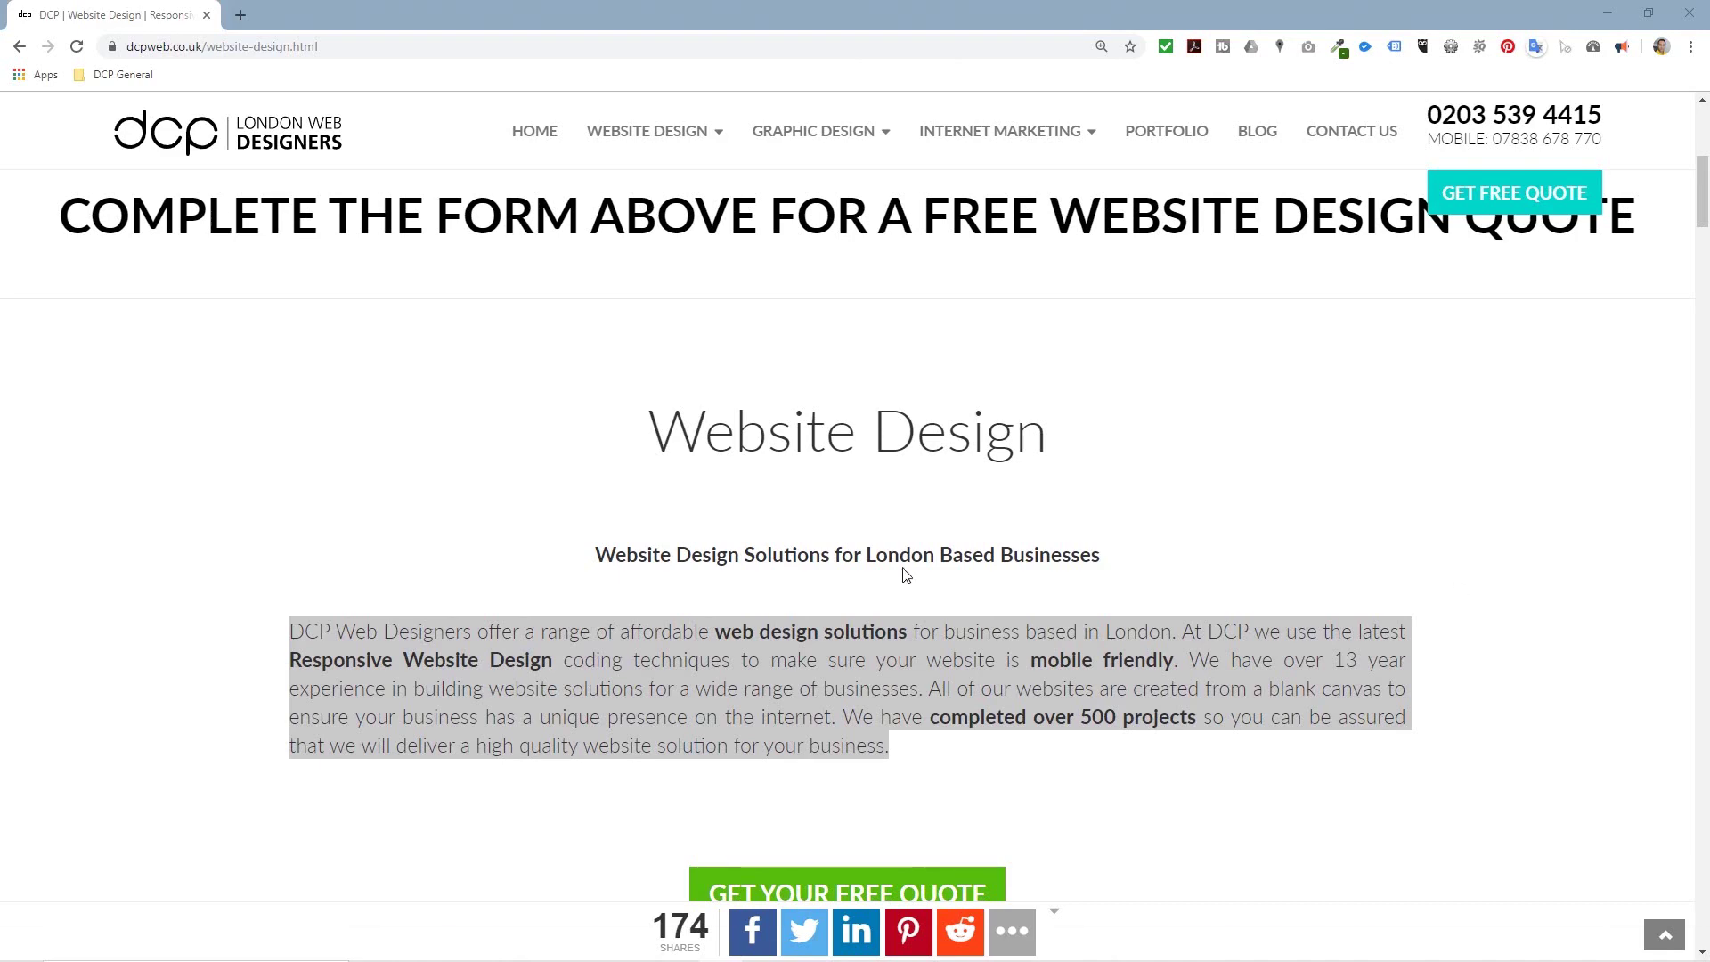
Switch to Word, create a blank document and paste the copied paragraph into it
{"action": "key", "text": "super"}
{"action": "left_click", "coordinate": [420, 255]}
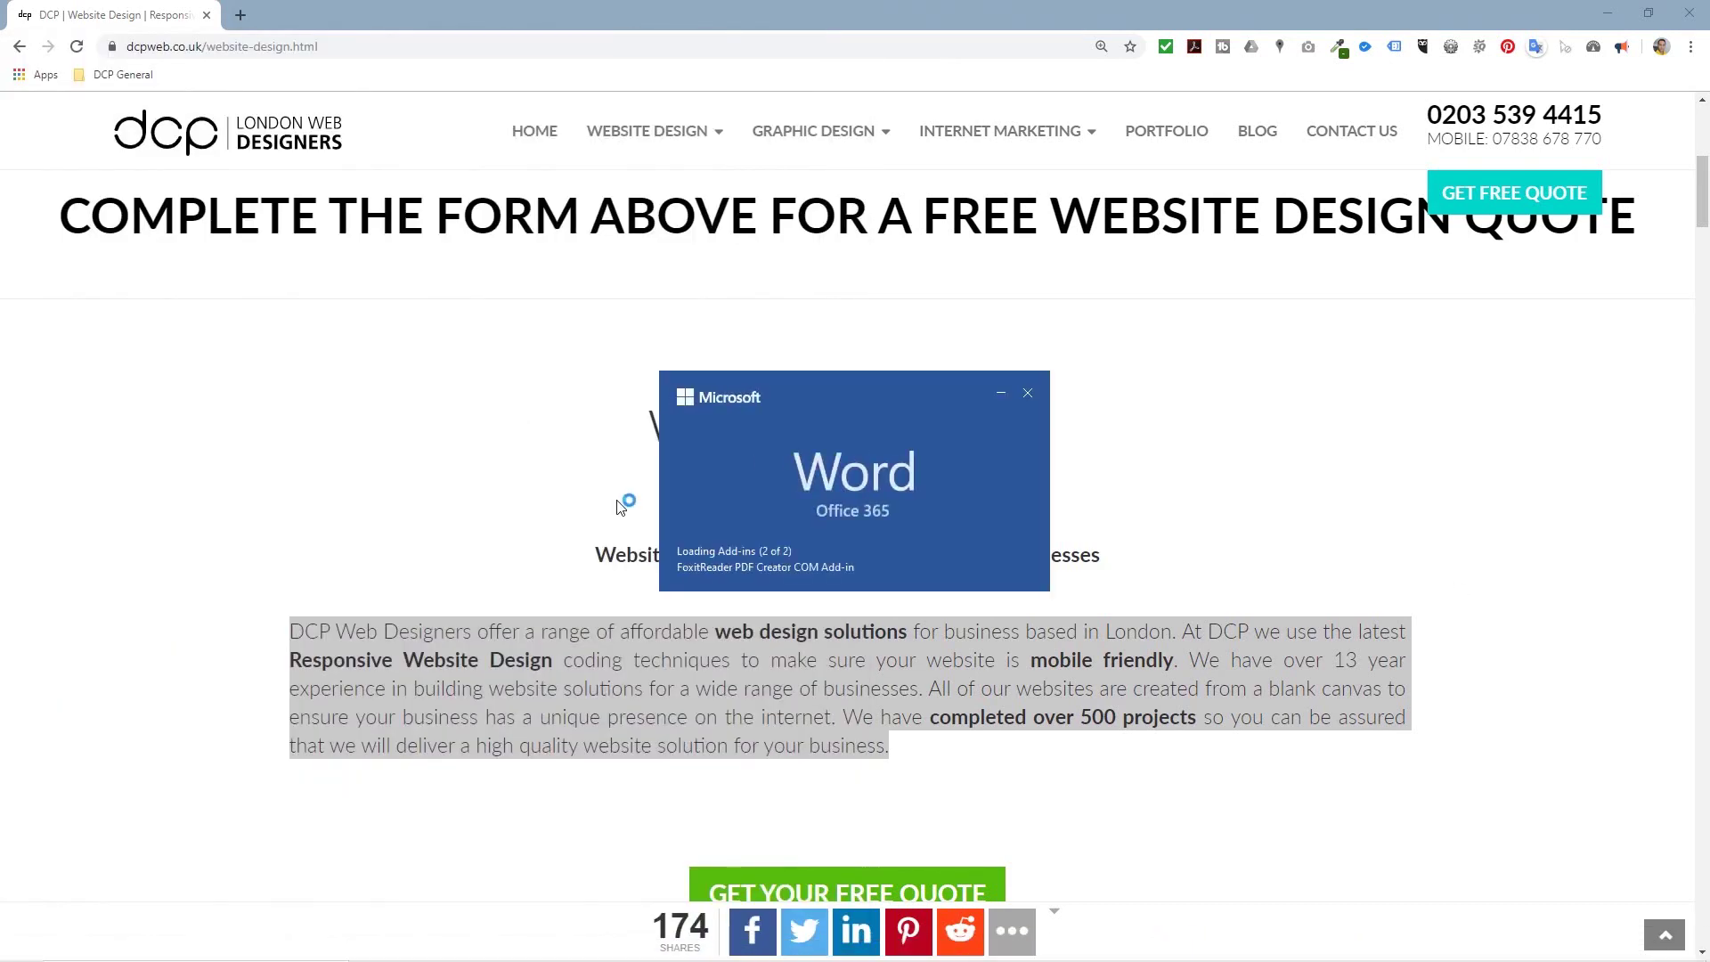
{"action": "key", "text": "Return"}
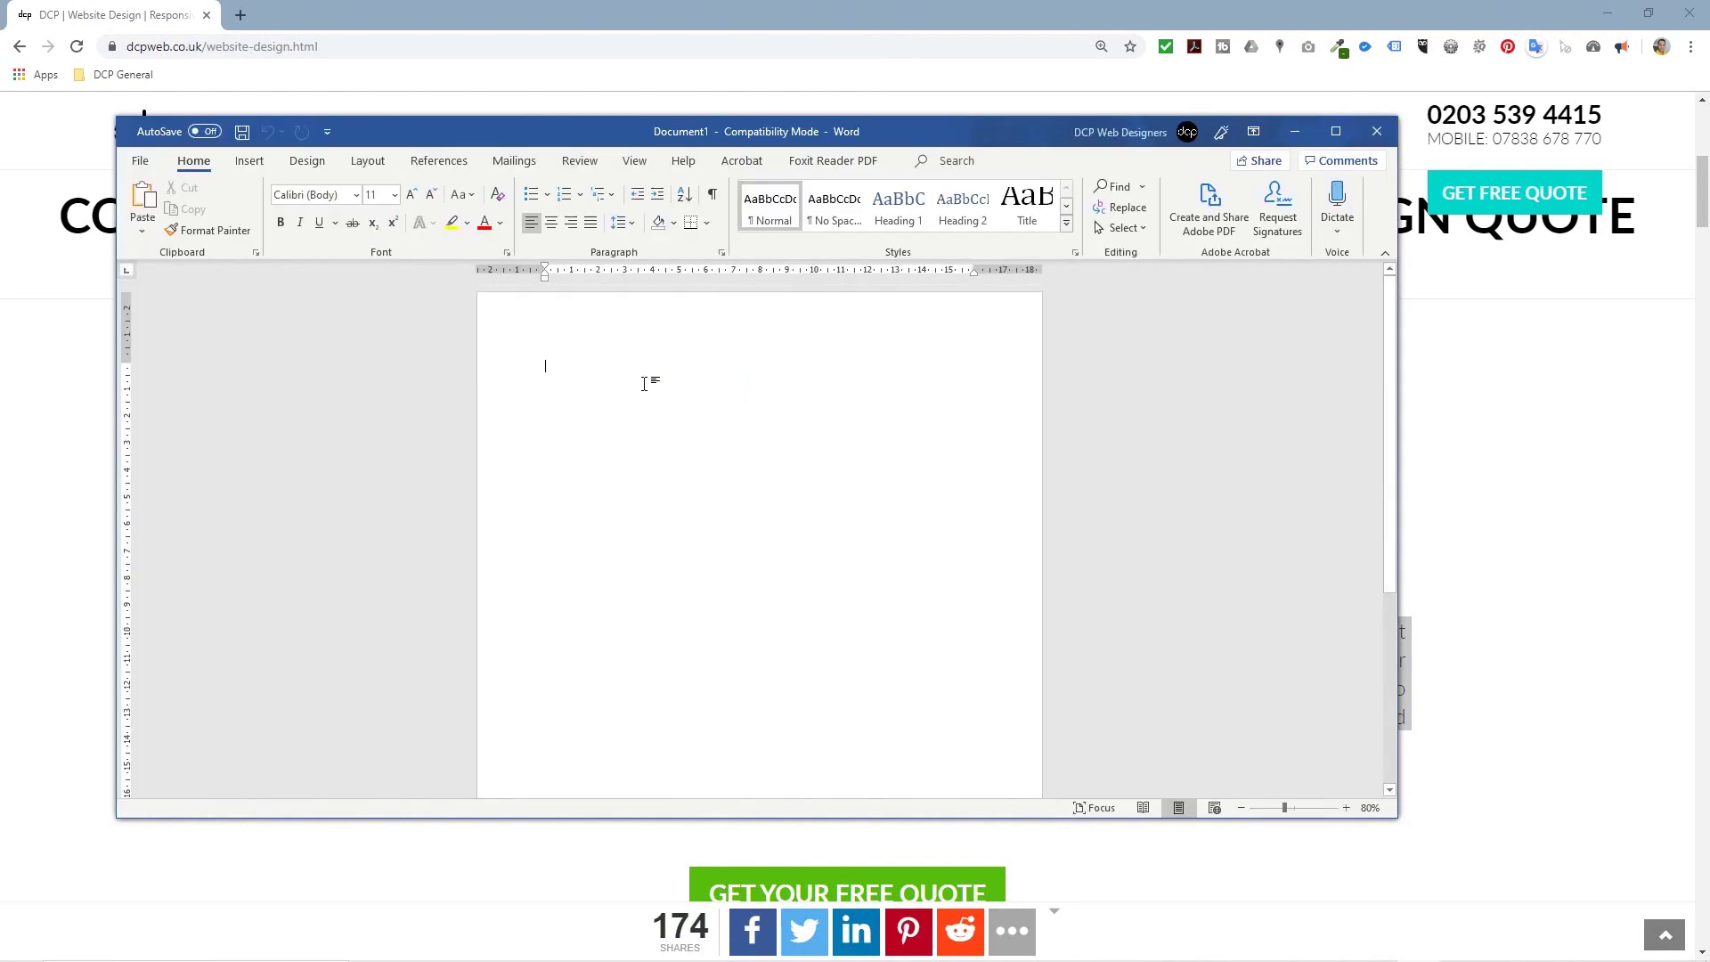
{"action": "key", "text": "ctrl+v"}
{"action": "scroll", "coordinate": [763, 446], "scroll_direction": "up", "scroll_amount": 7}
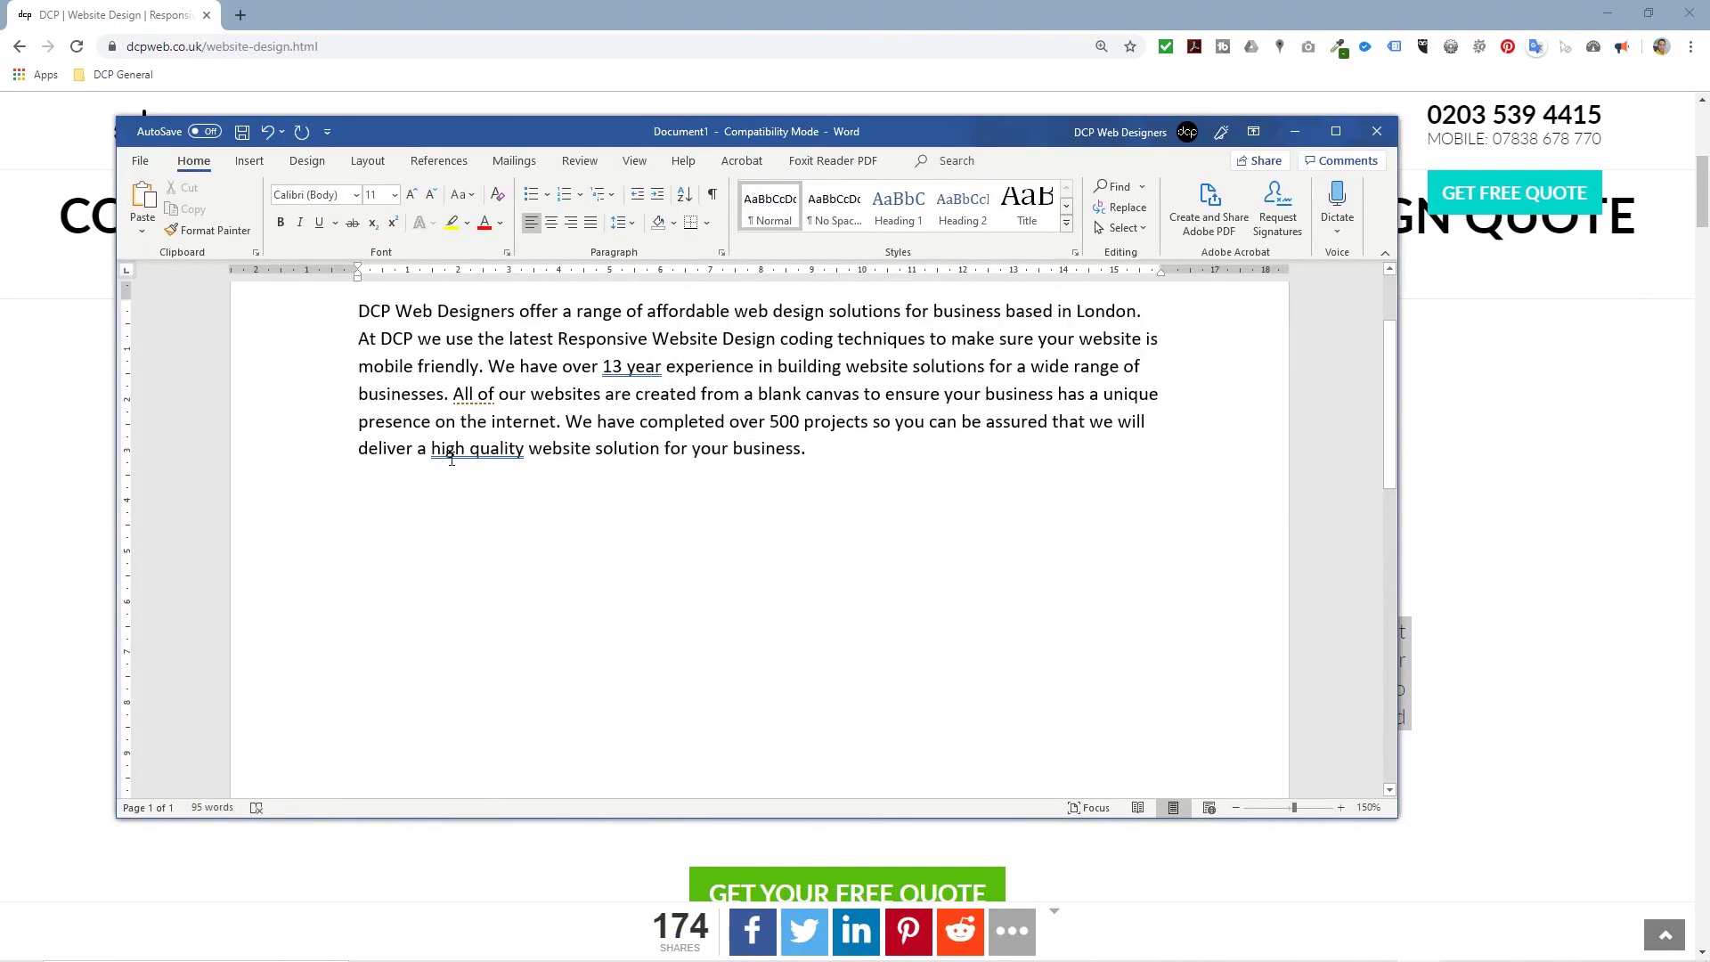
Accept the grammar correction "high-quality" and change "business" to "businesses" in the paragraph's first sentence
{"action": "right_click", "coordinate": [452, 458]}
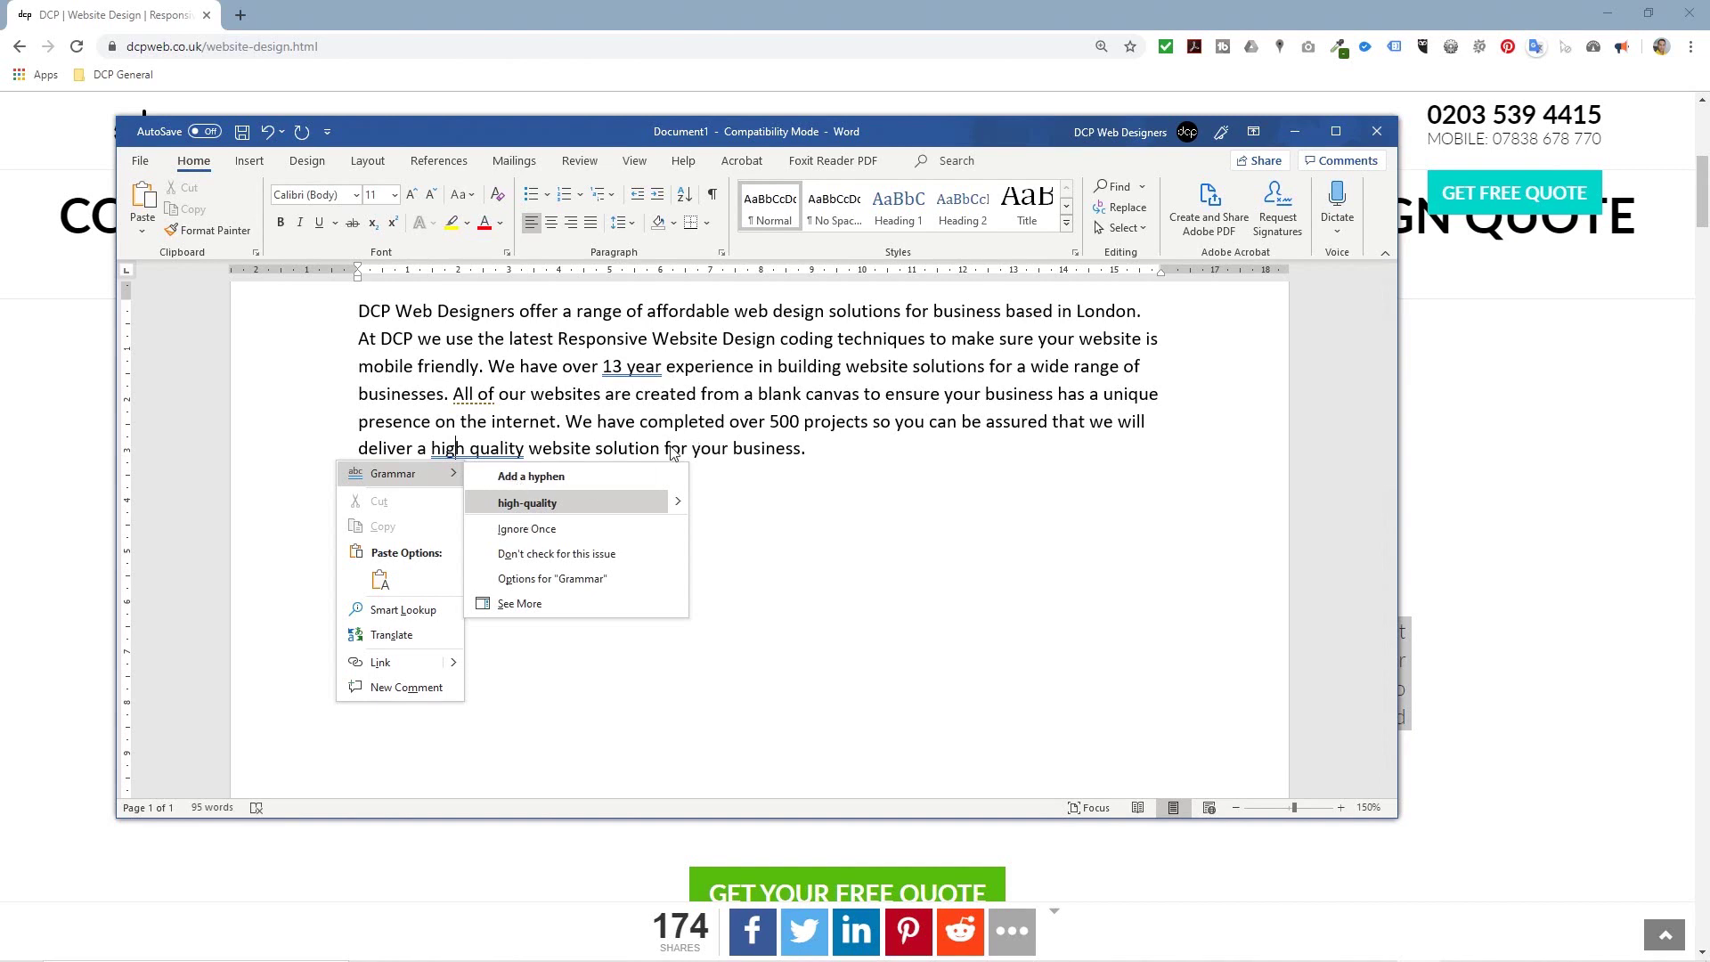
{"action": "left_click", "coordinate": [557, 503]}
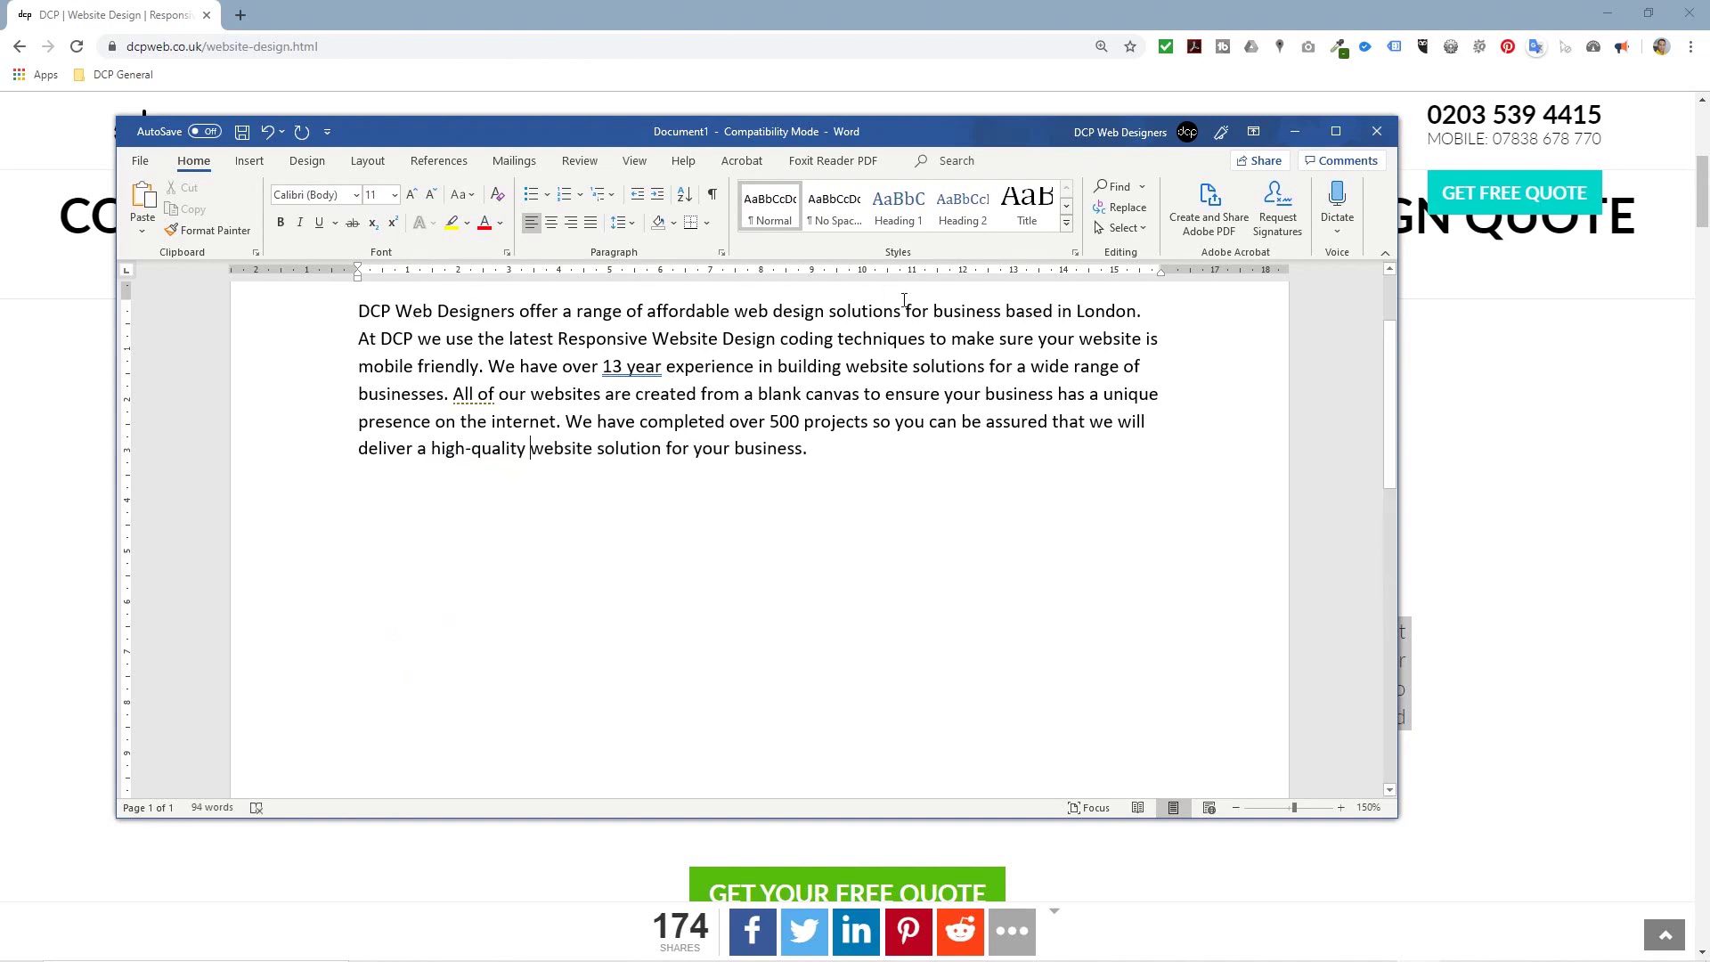
{"action": "type", "text": "es"}
Select the entire corrected paragraph in the Word document
{"action": "left_click_drag", "start_coordinate": [849, 448], "coordinate": [415, 339]}
{"action": "left_click", "coordinate": [454, 338]}
{"action": "left_click_drag", "start_coordinate": [809, 451], "coordinate": [264, 318]}
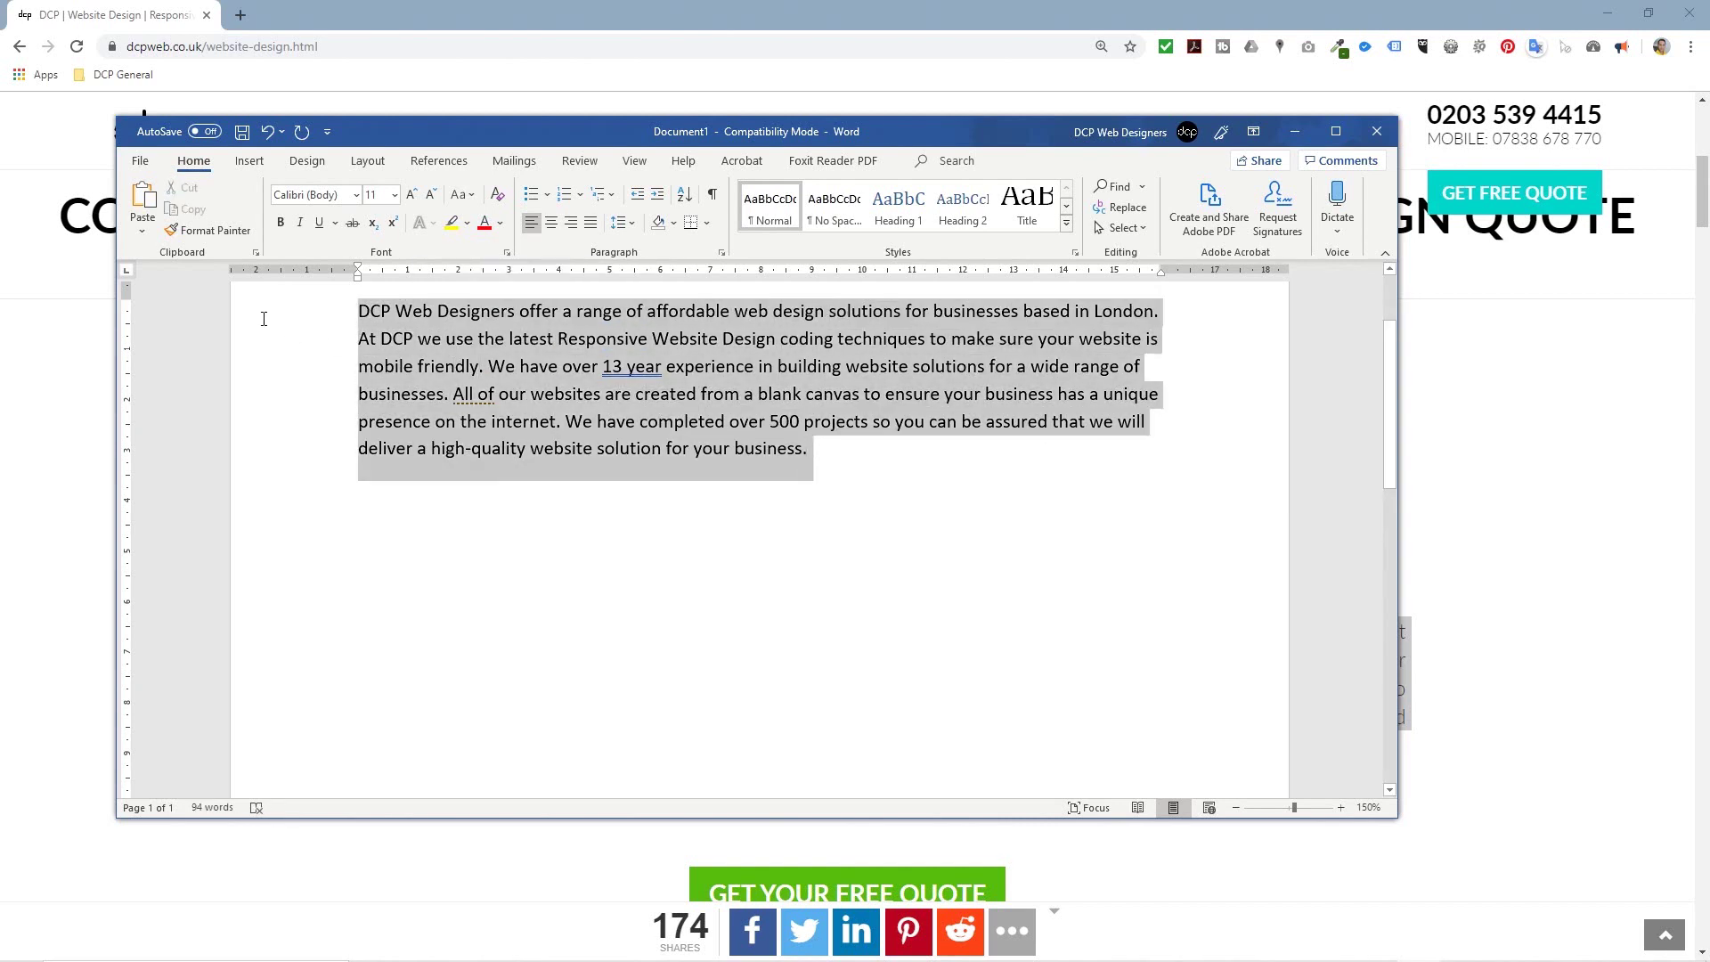
{"action": "right_click", "coordinate": [545, 330]}
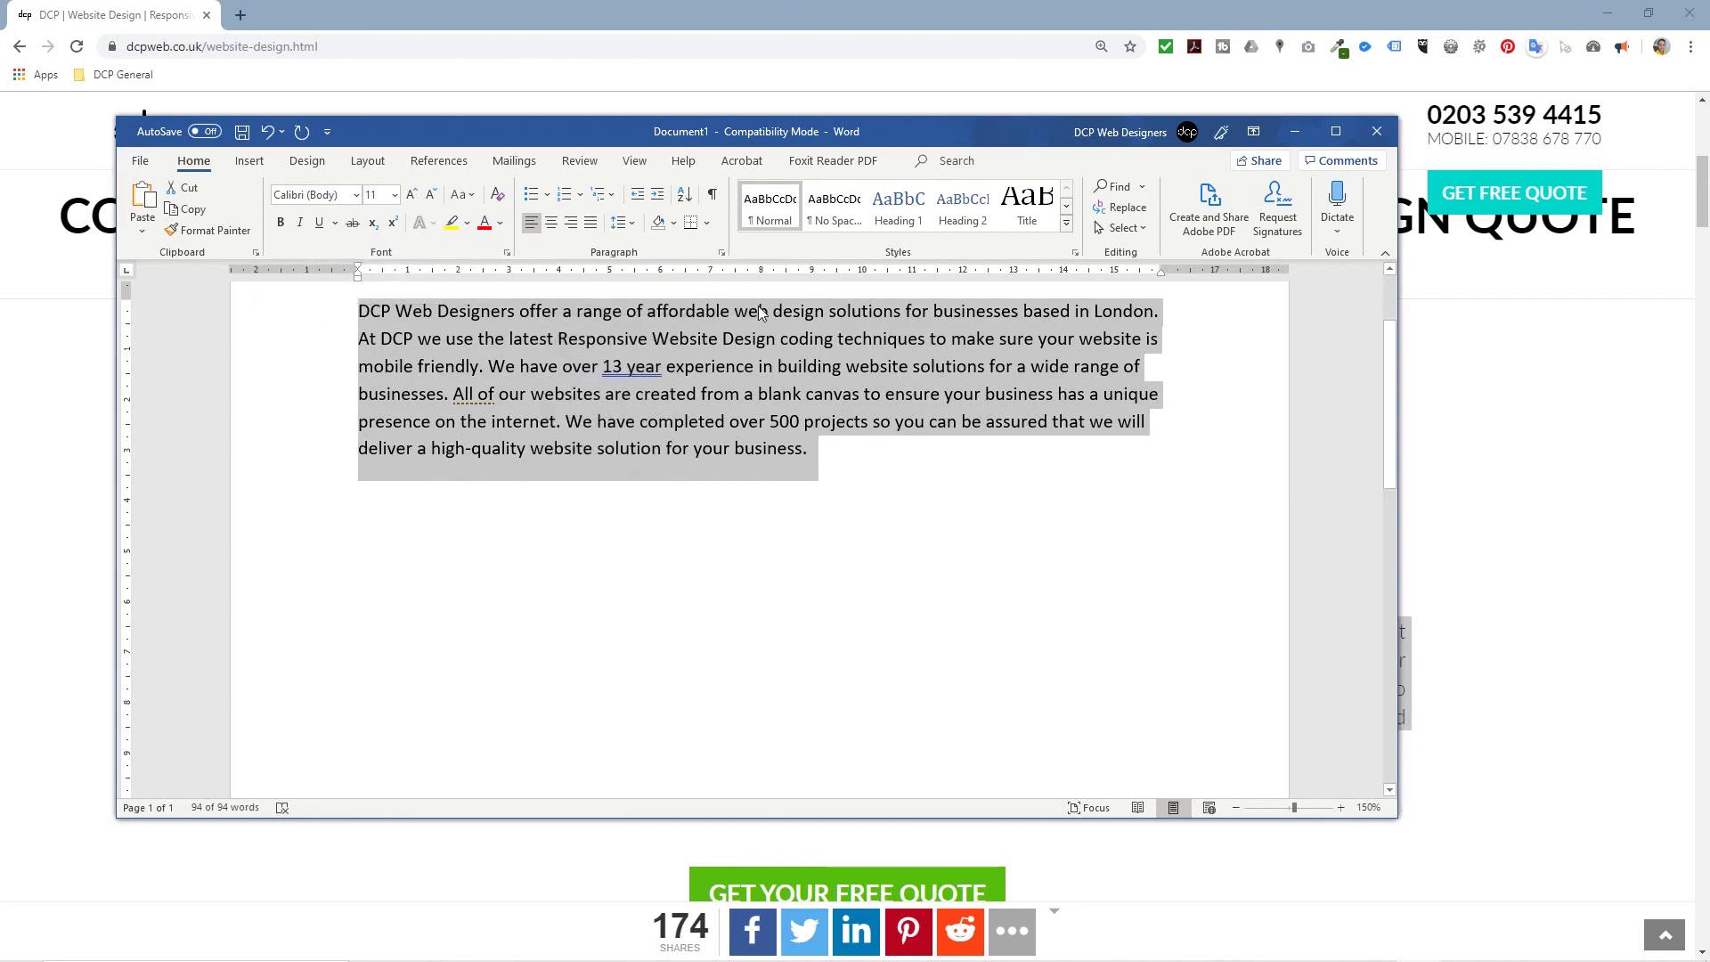
{"action": "left_click", "coordinate": [508, 11]}
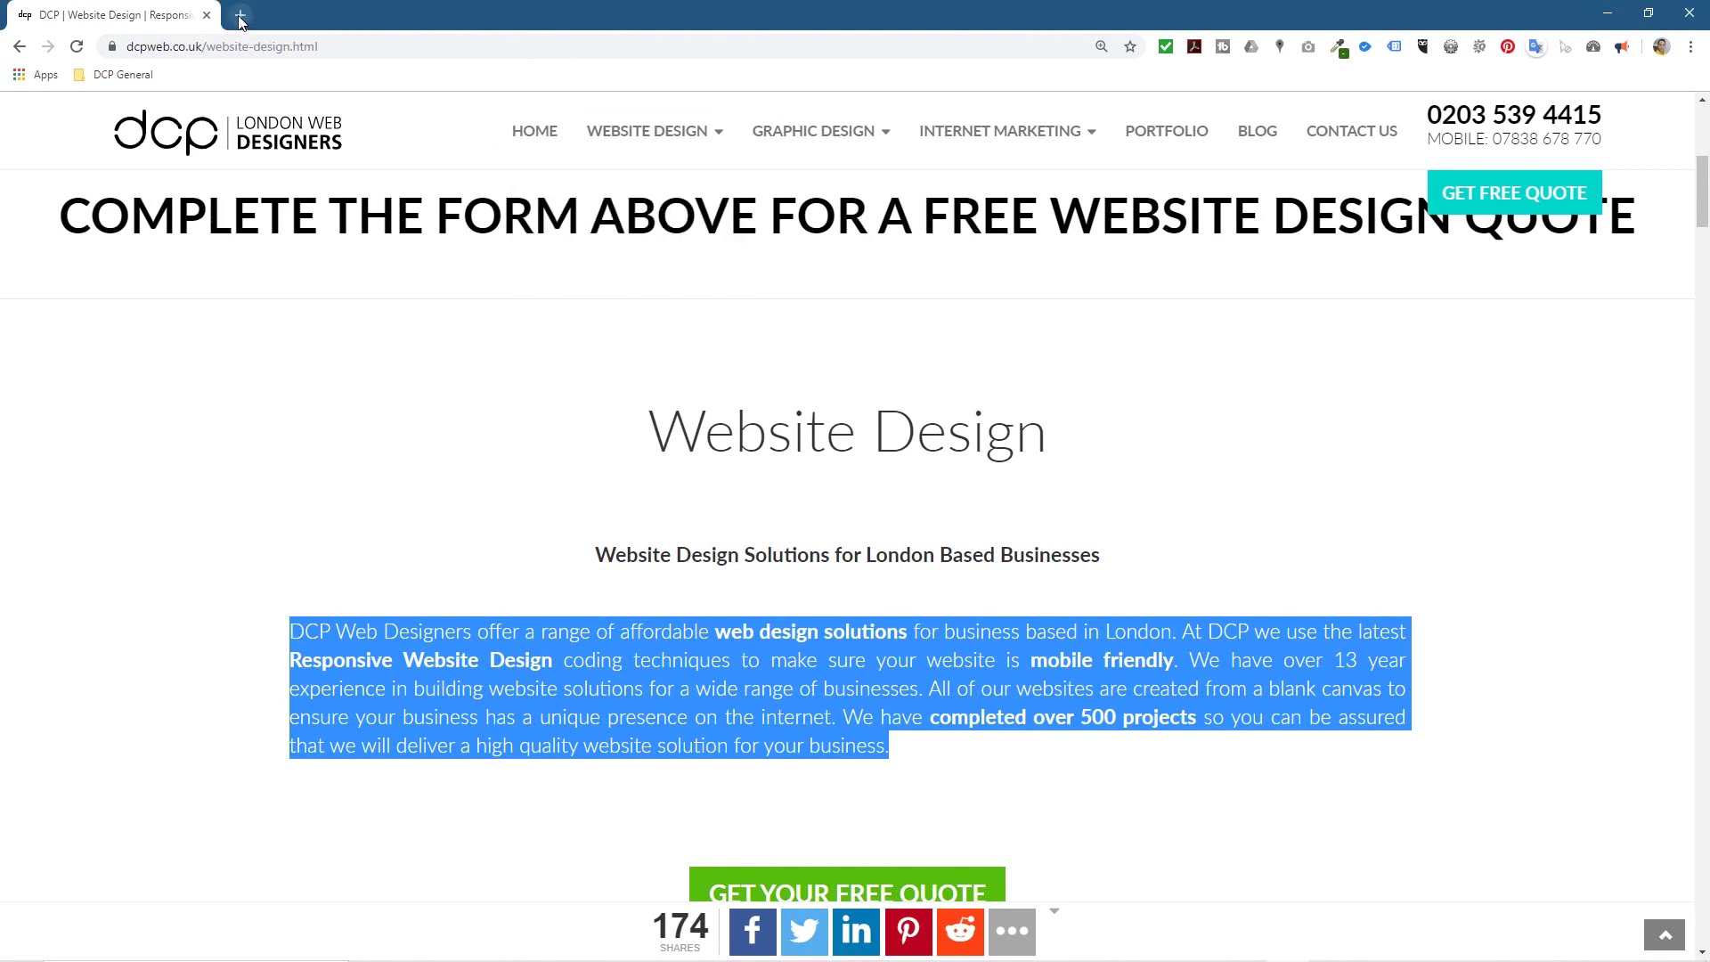
{"action": "left_click", "coordinate": [240, 16]}
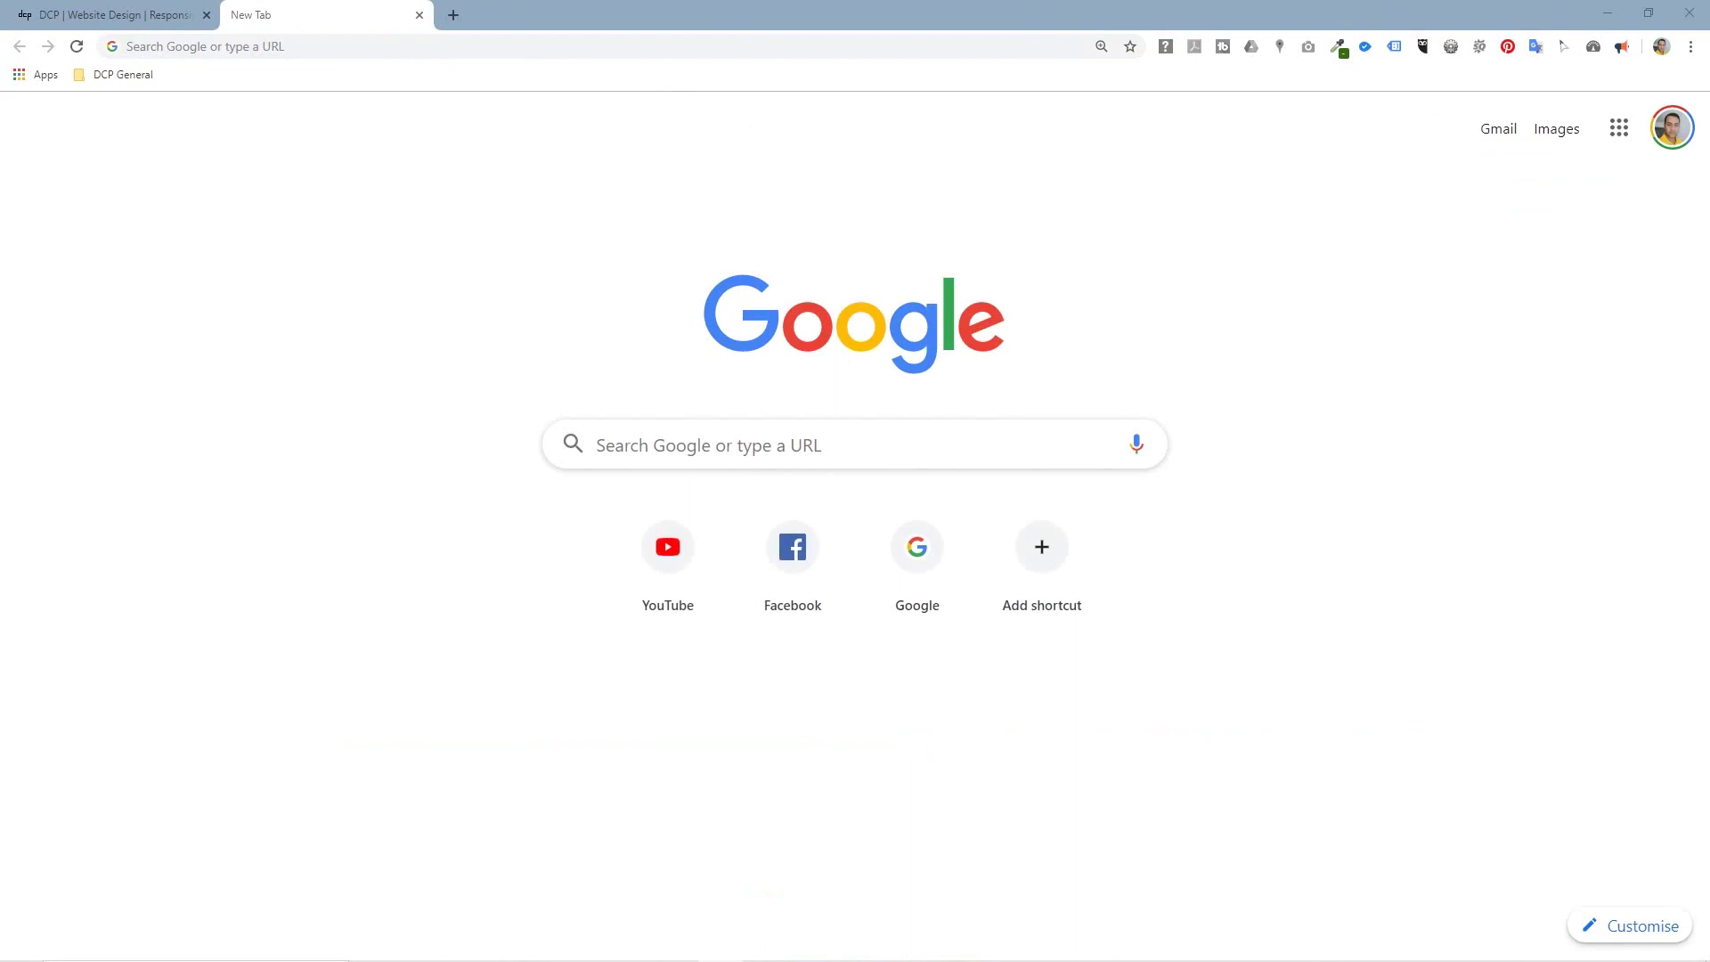
{"action": "left_click", "coordinate": [526, 44]}
{"action": "type", "text": "https://ttsreader.com/"}
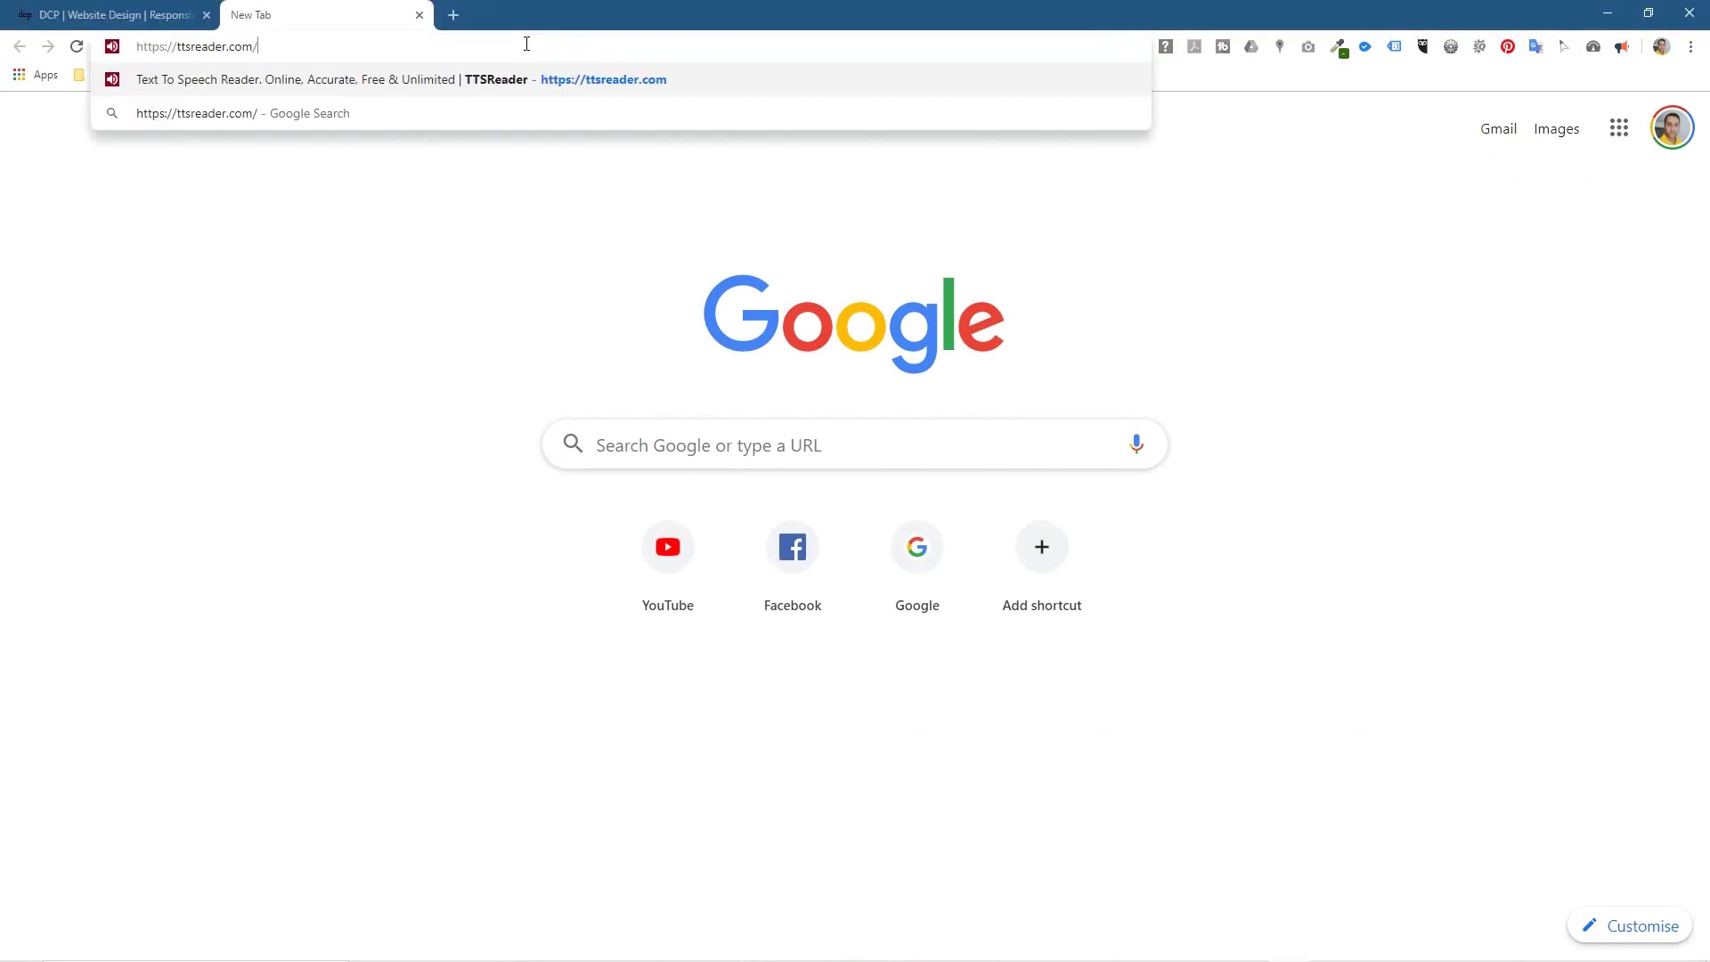
{"action": "key", "text": "Return"}
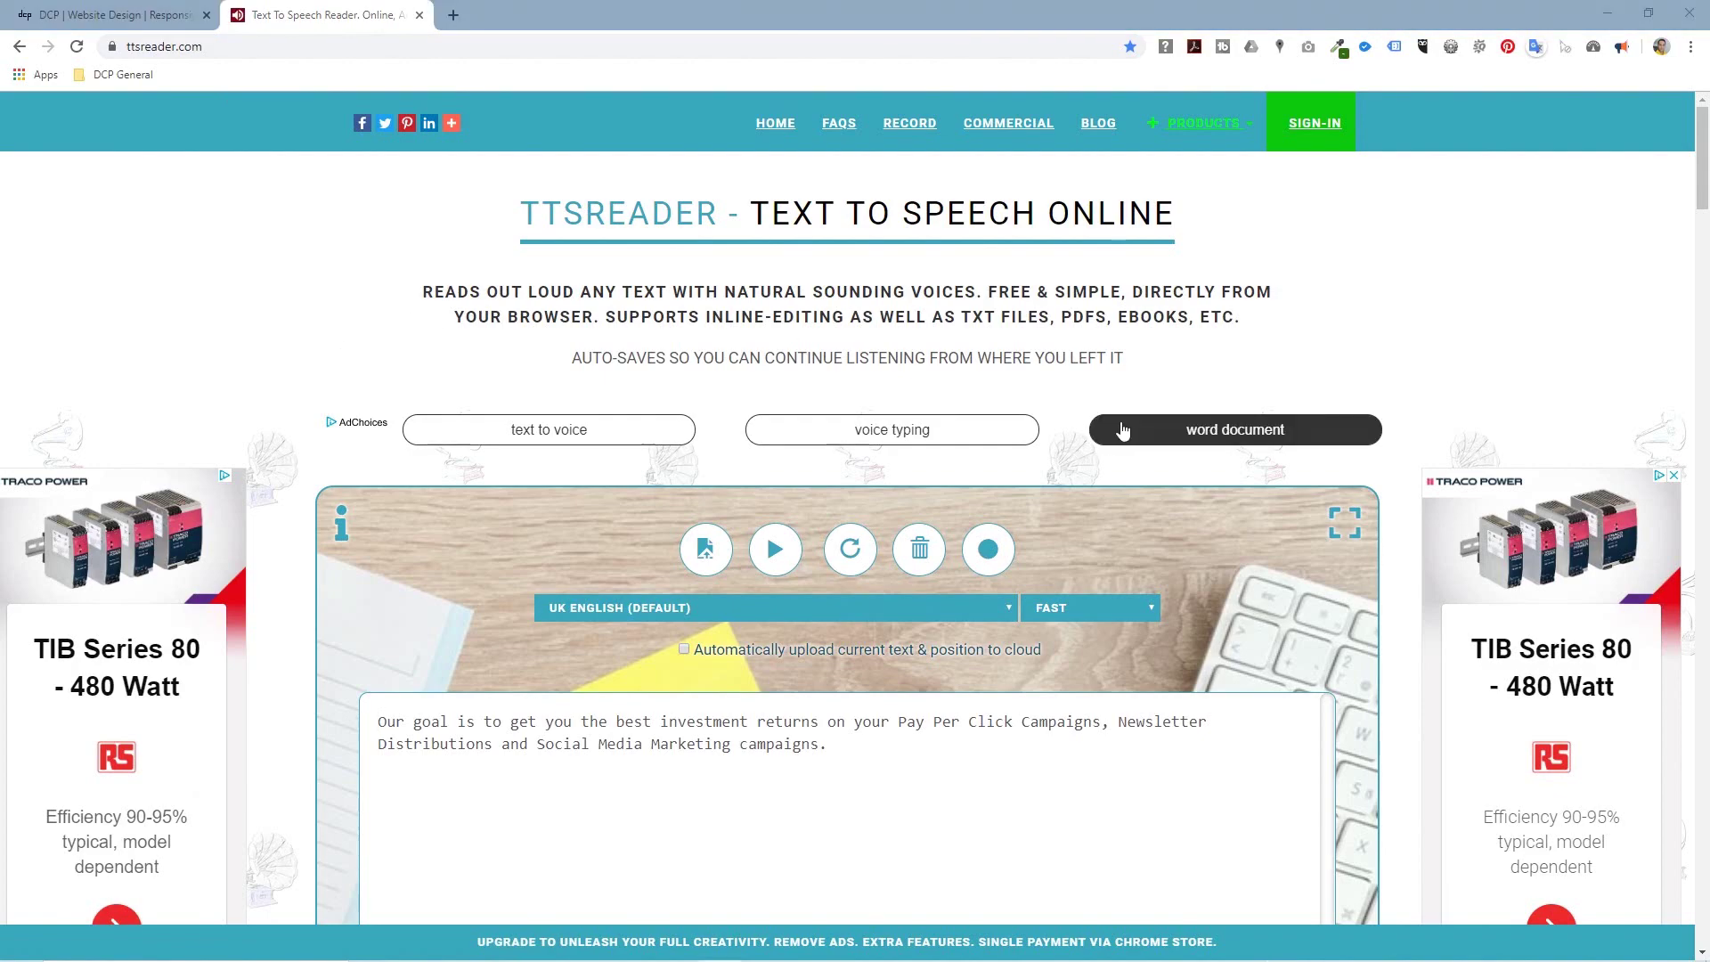
Copy the selected paragraph from Word and replace all the text in TTSReader's text box with it
{"action": "key", "text": "super"}
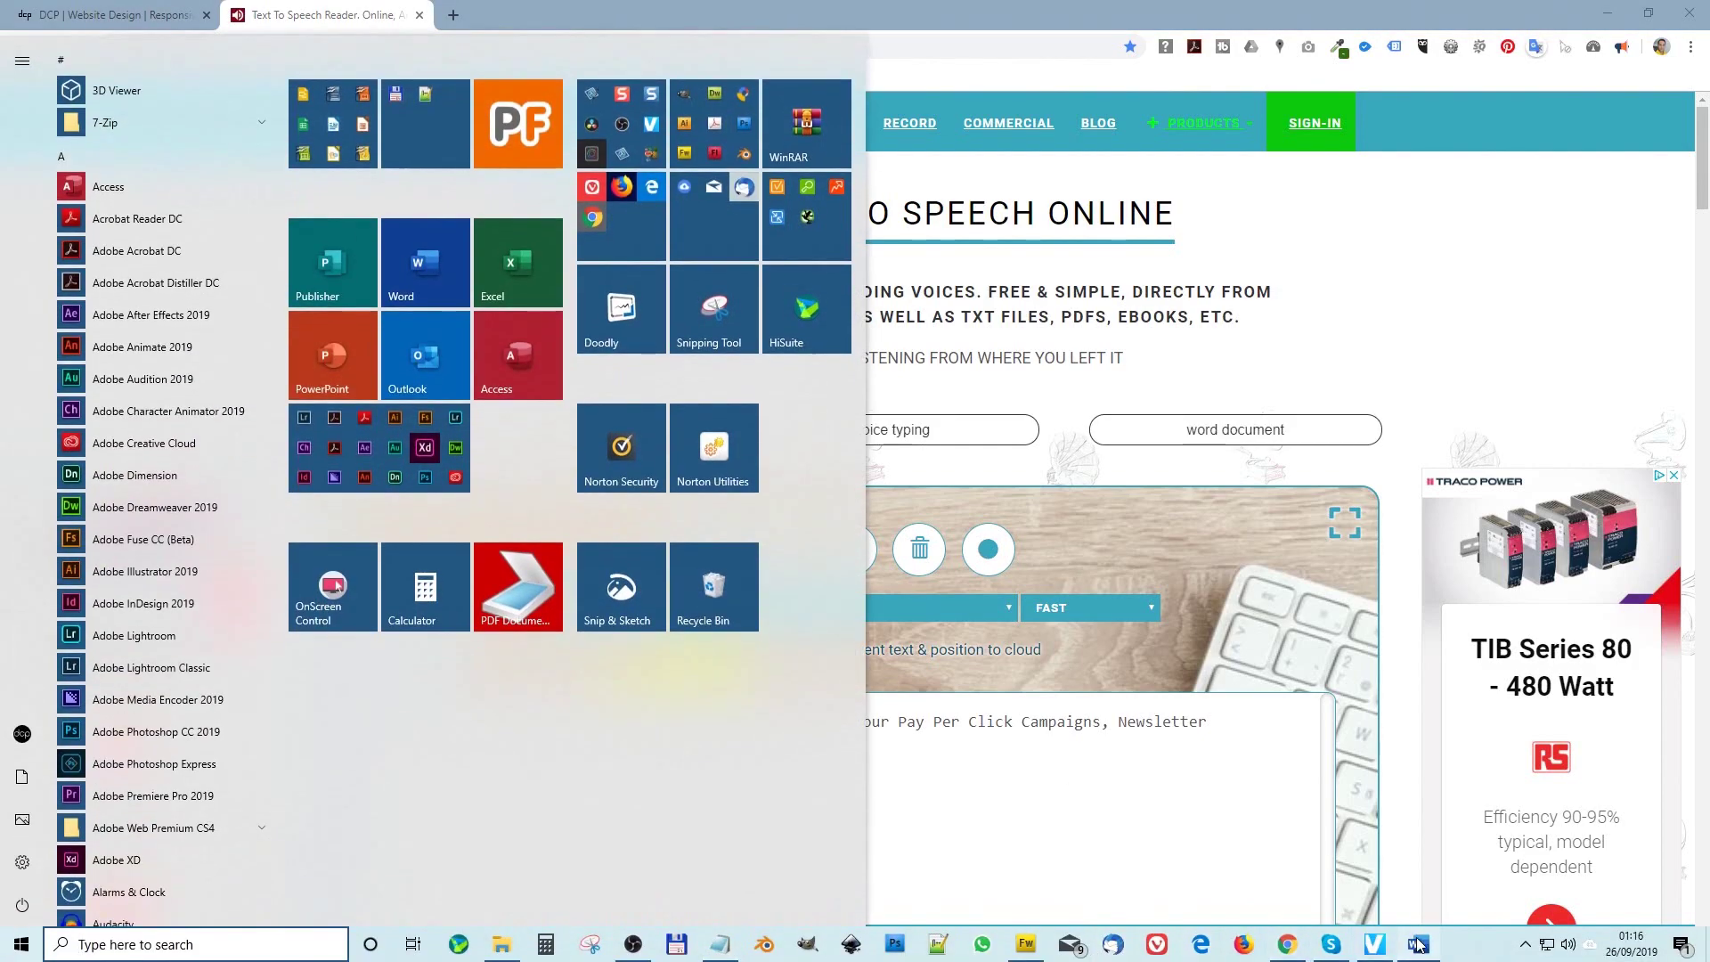
{"action": "left_click", "coordinate": [1417, 944]}
{"action": "right_click", "coordinate": [862, 422]}
{"action": "left_click", "coordinate": [900, 470]}
{"action": "key", "text": "alt+Tab"}
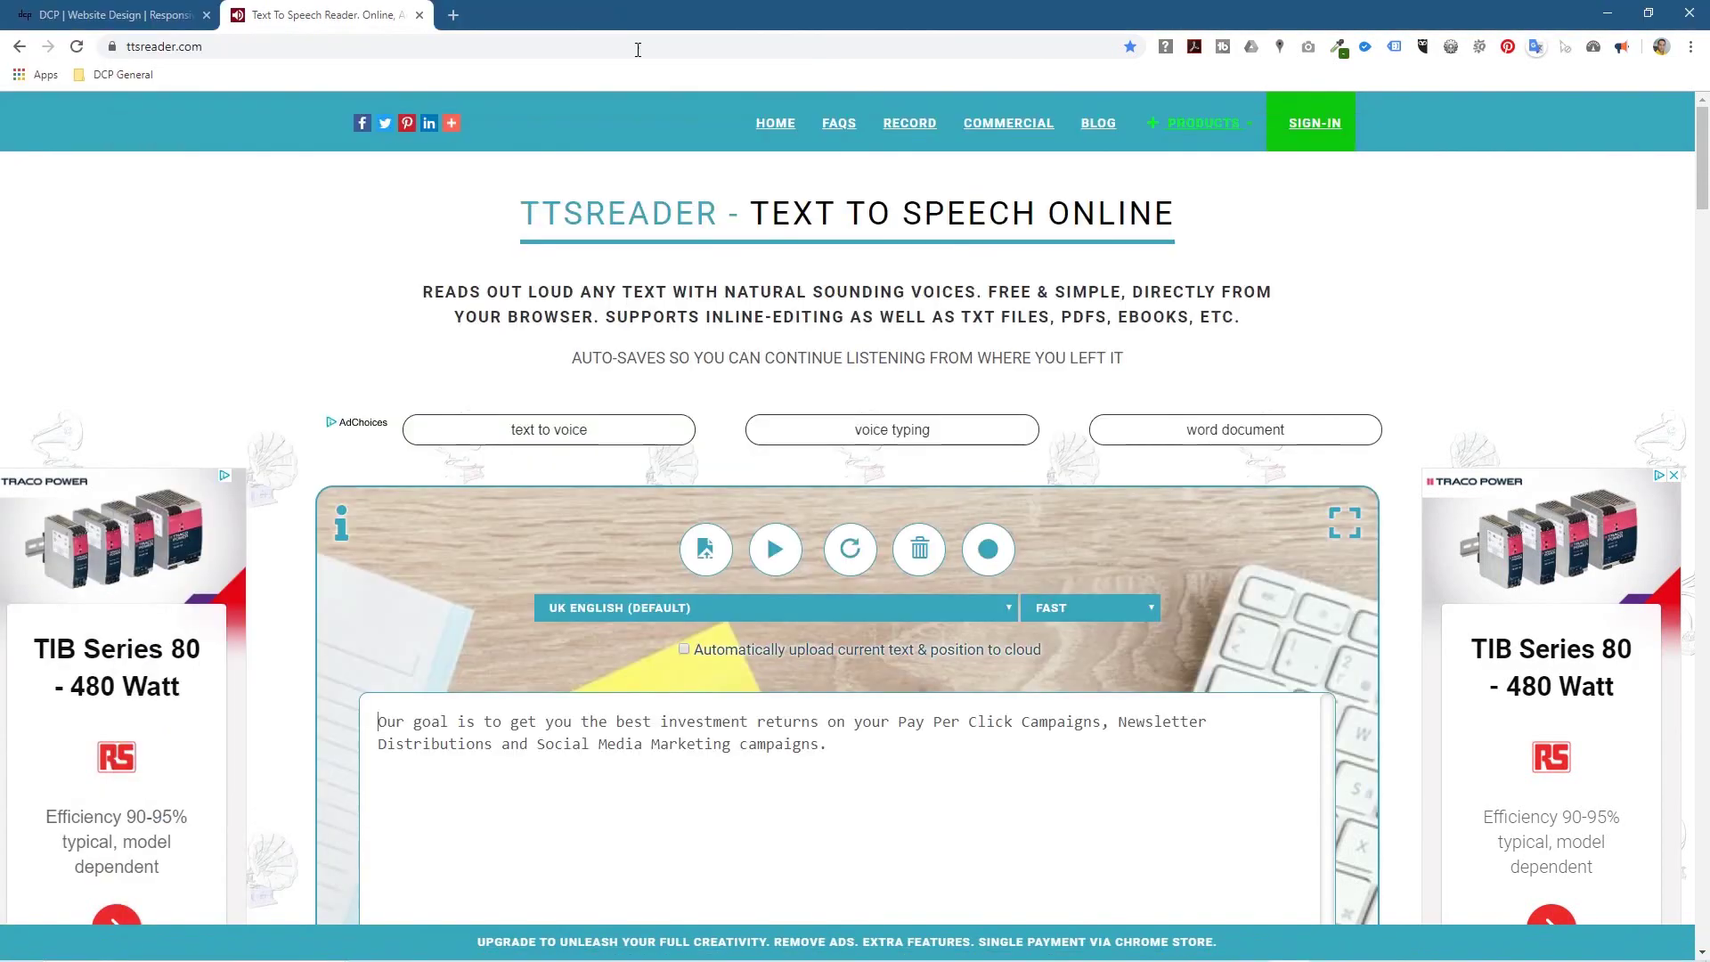
{"action": "key", "text": "ctrl+a"}
{"action": "type", "text": "DCP Web Designers offer a range of affordable web design solutions for businesses based in London. At DCP we use the latest Responsive Website Design coding techniques to make sure your website is mobile friendly. We have over 13 year experience in building website solutions for a wide range of businesses. All of our websites are created from a blank canvas to ensure your business has a unique presence on the internet. We have completed over 500 projects so you can be assured that we will deliver a high-quality website solution for your business."}
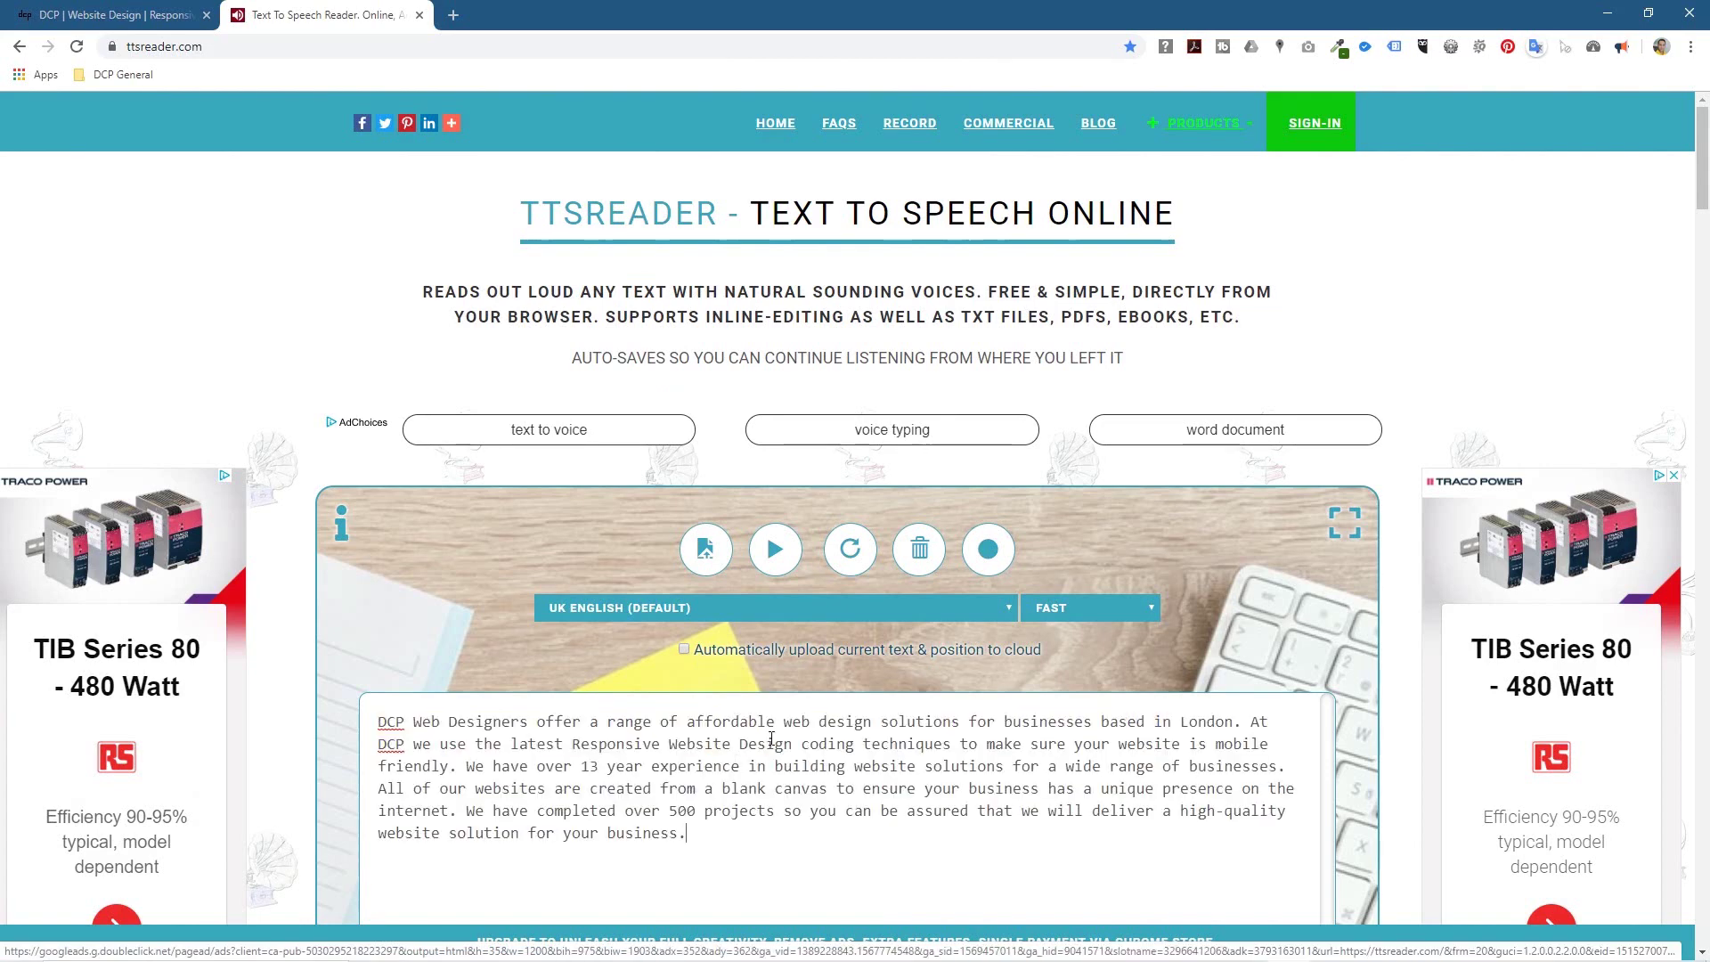
Select the pasted paragraph in TTSReader, play it aloud and pause the playback in the second sentence
{"action": "scroll", "coordinate": [1256, 584], "scroll_direction": "down", "scroll_amount": 1}
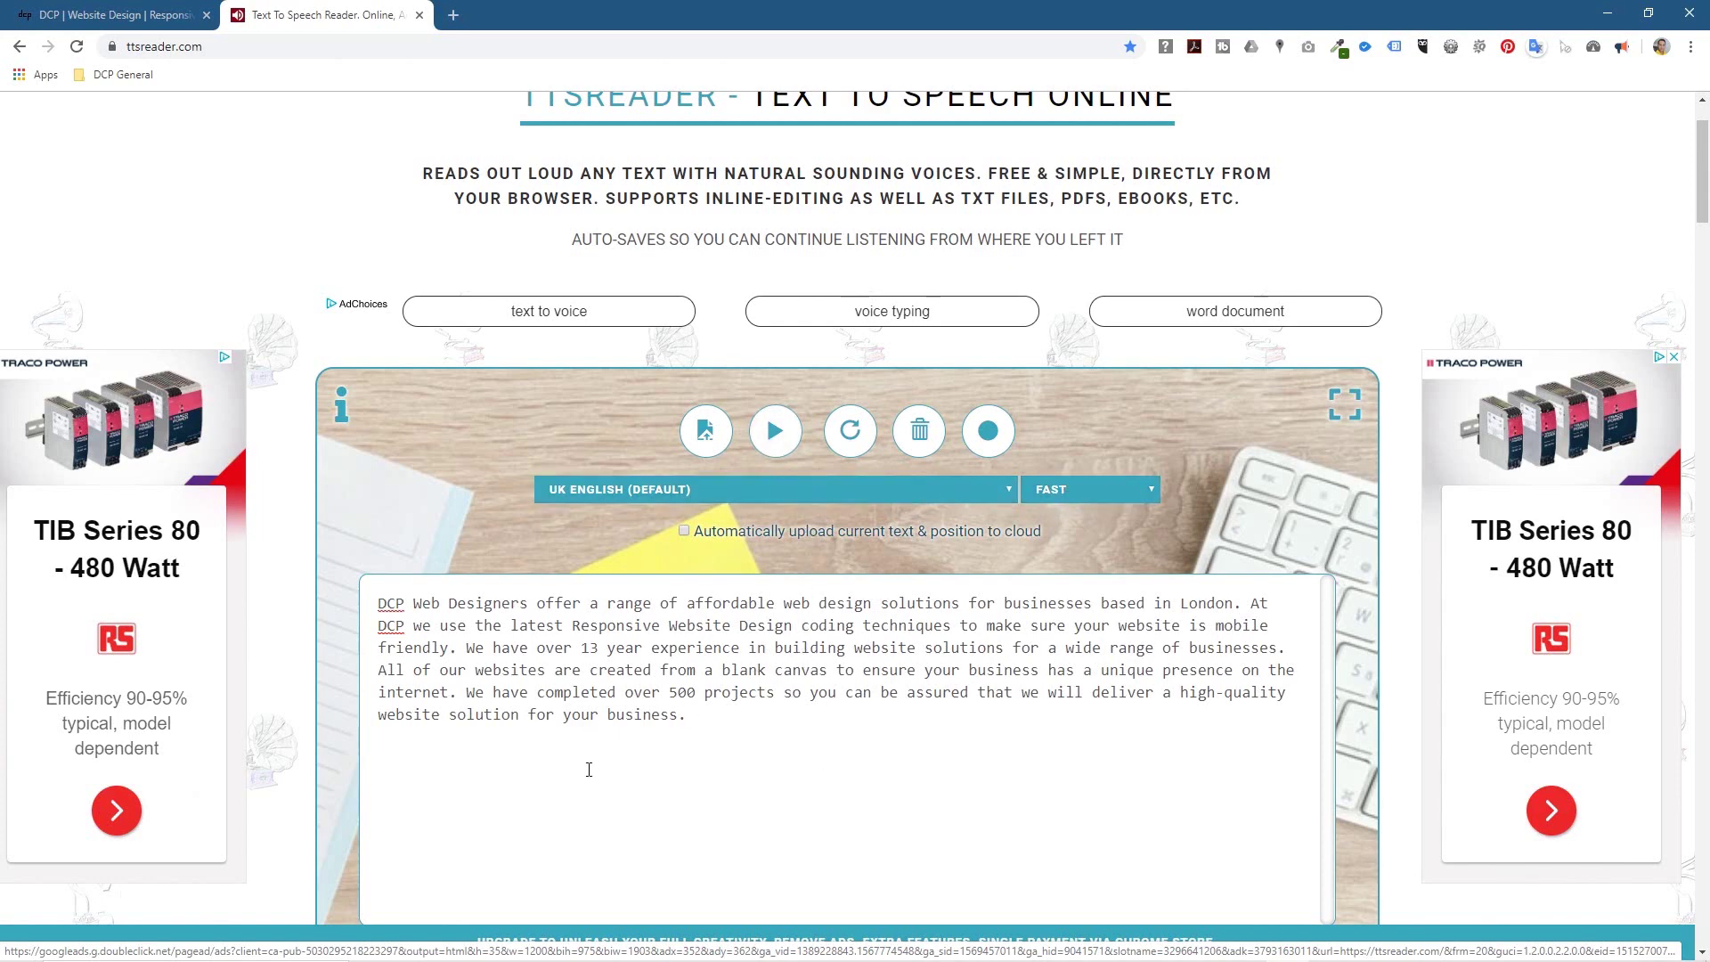
{"action": "left_click_drag", "start_coordinate": [718, 728], "coordinate": [289, 570]}
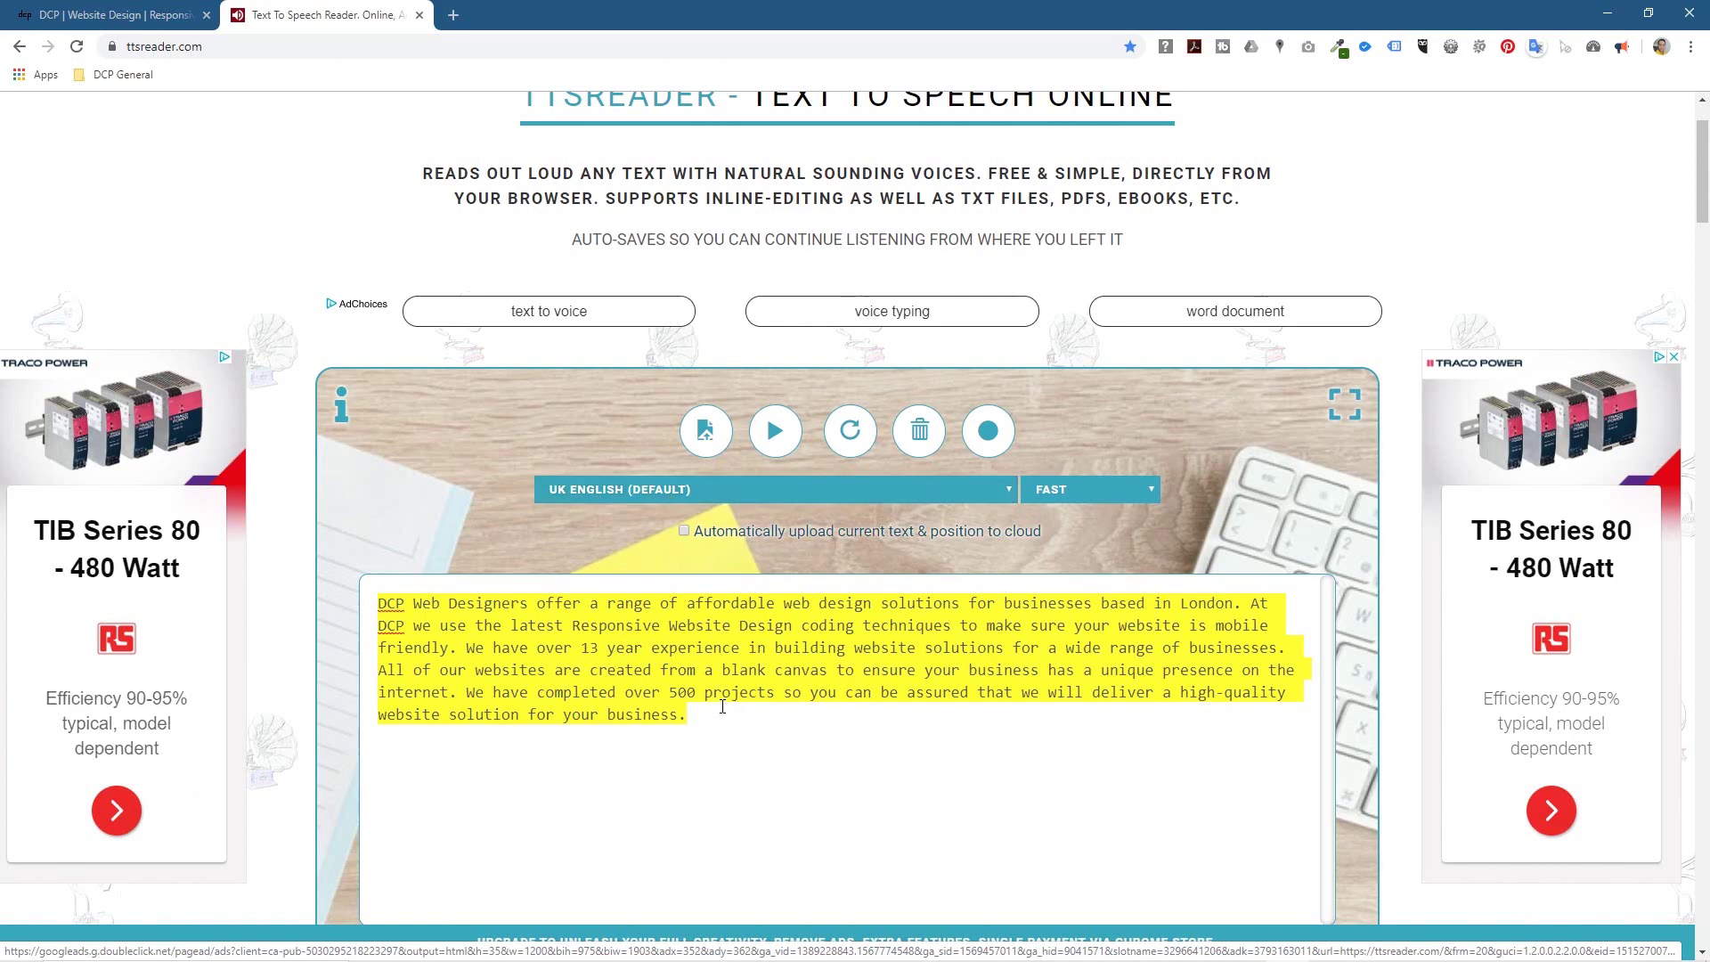
{"action": "scroll", "coordinate": [723, 701], "scroll_direction": "down", "scroll_amount": 3}
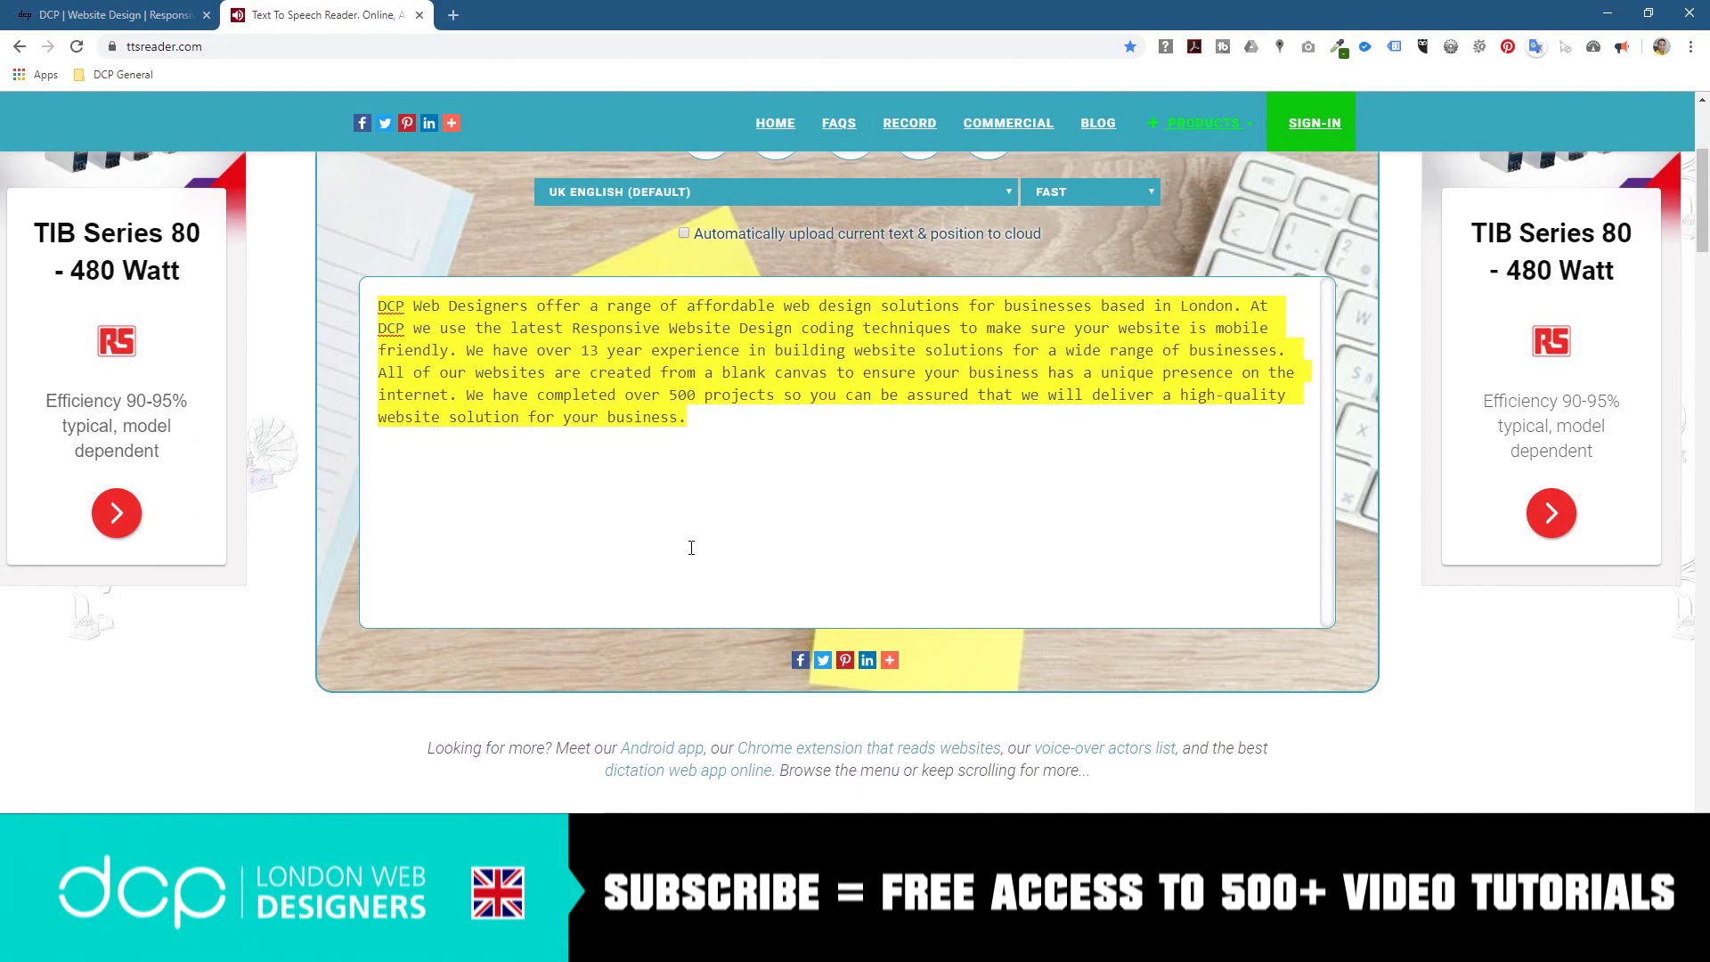
{"action": "scroll", "coordinate": [691, 548], "scroll_direction": "up", "scroll_amount": 3}
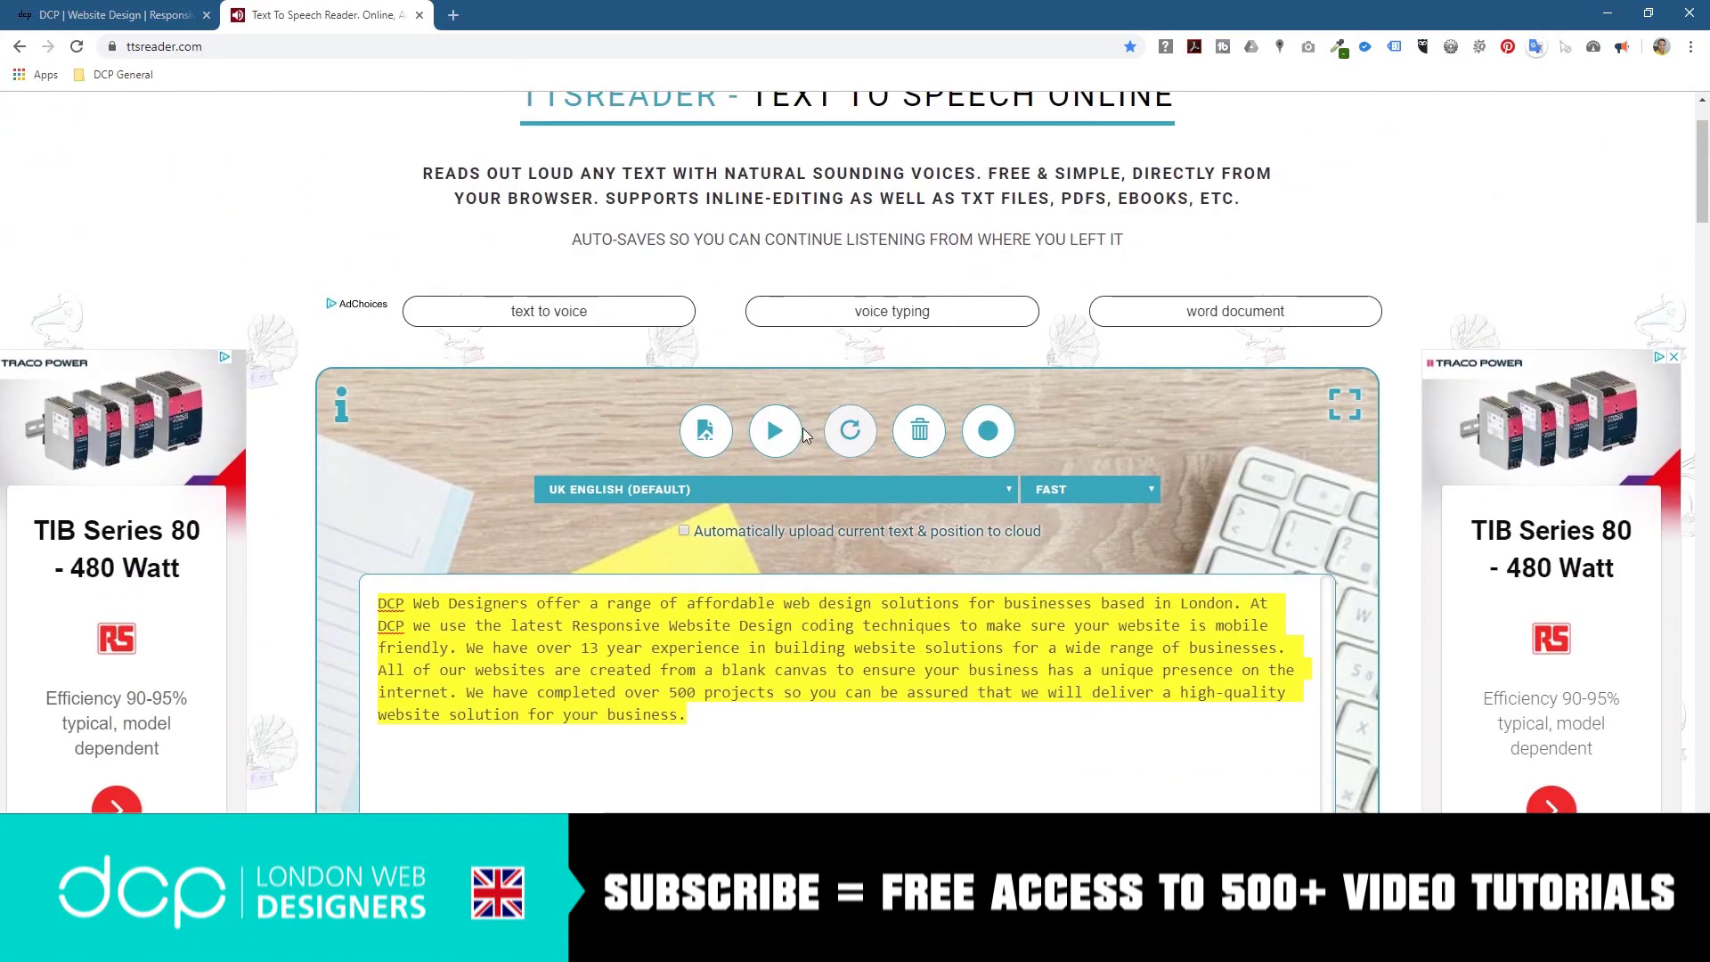
{"action": "left_click", "coordinate": [775, 431]}
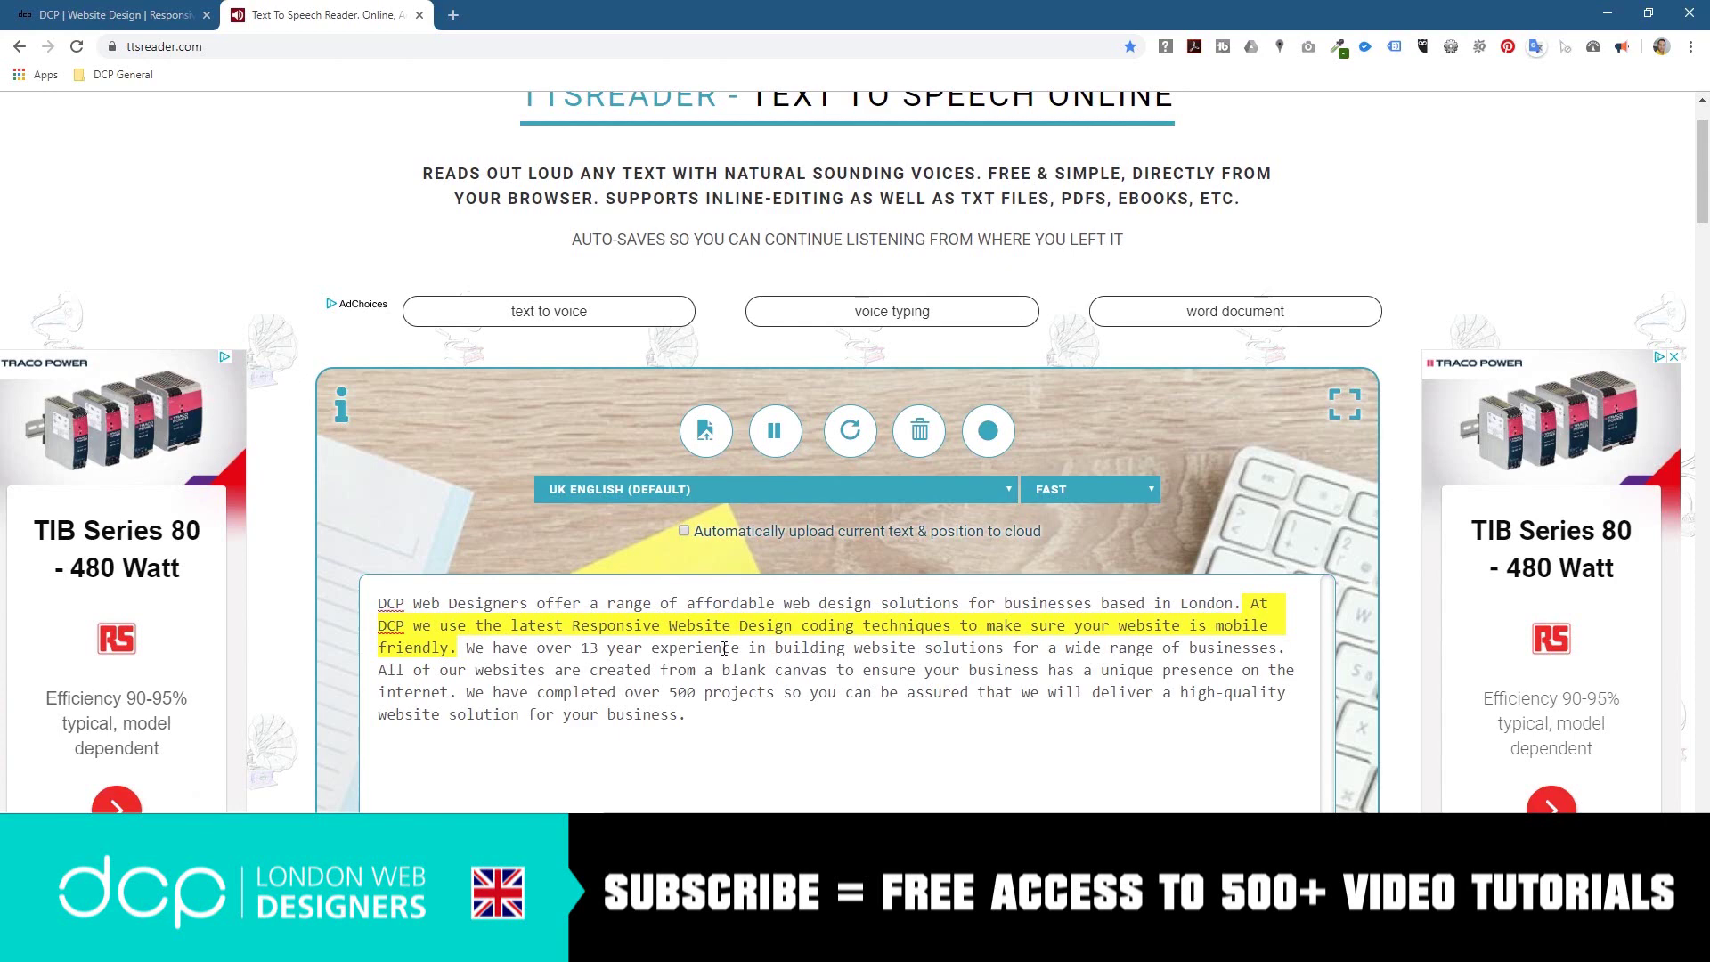
{"action": "left_click", "coordinate": [770, 434]}
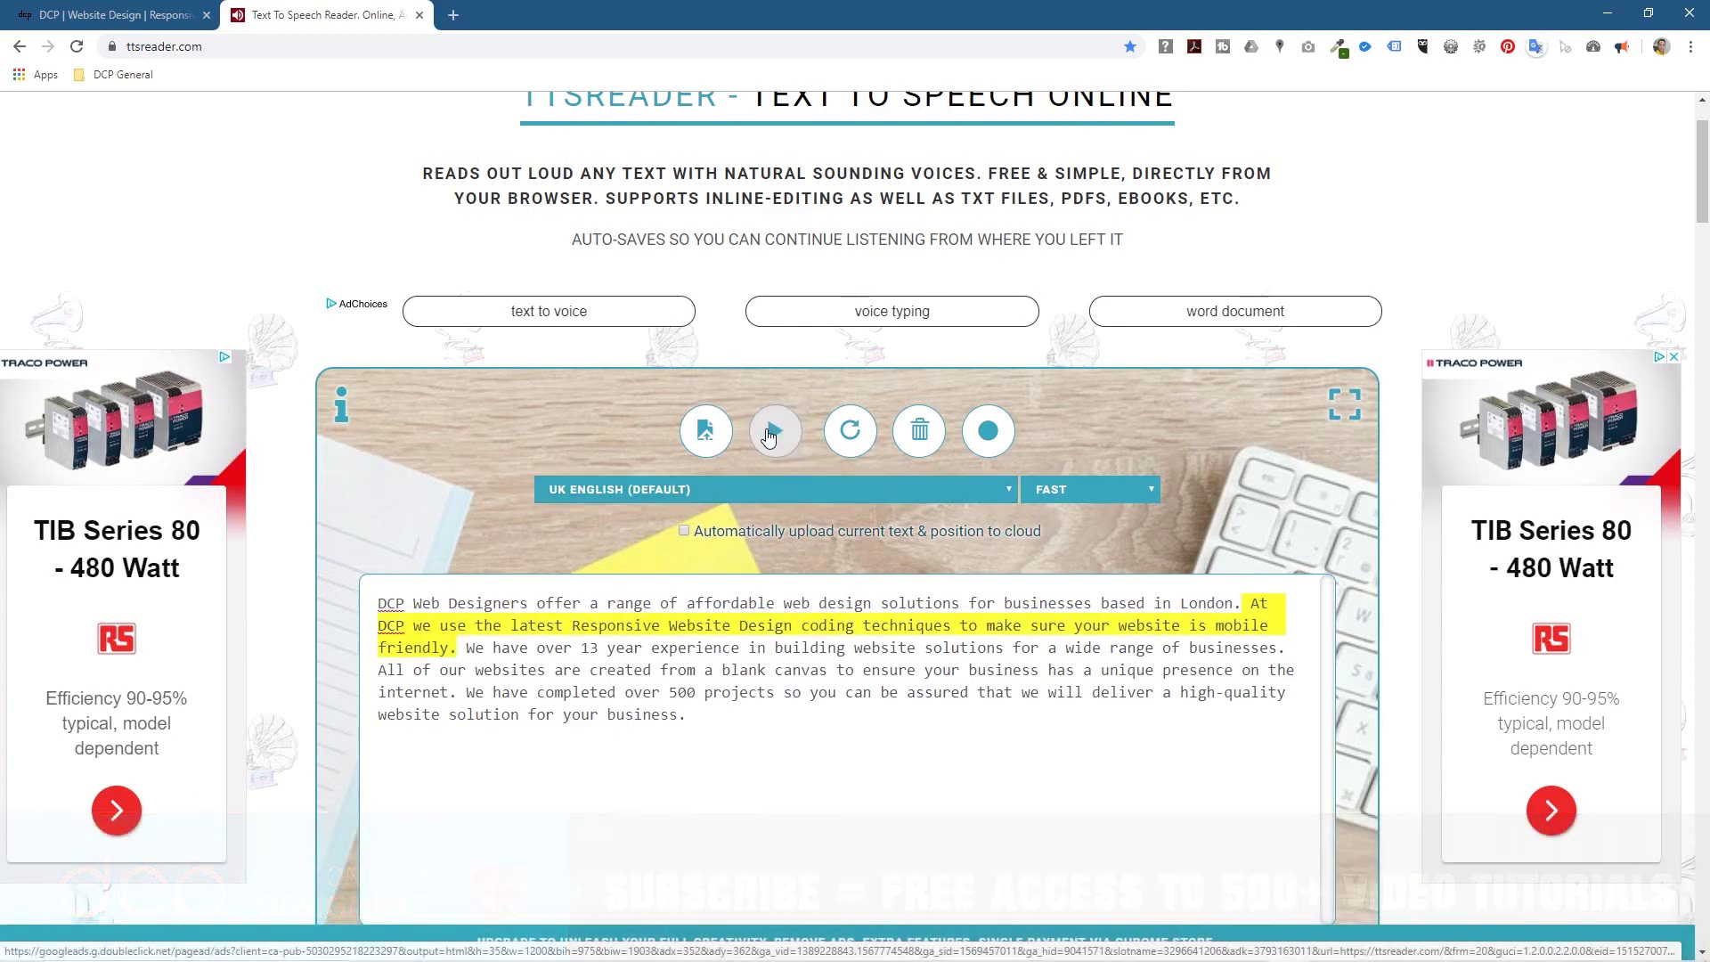
Highlight the first two sentences in TTSReader, from "DCP Web Designers" to "mobile friendly."
{"action": "left_click", "coordinate": [492, 643]}
{"action": "left_click_drag", "start_coordinate": [457, 649], "coordinate": [362, 604]}
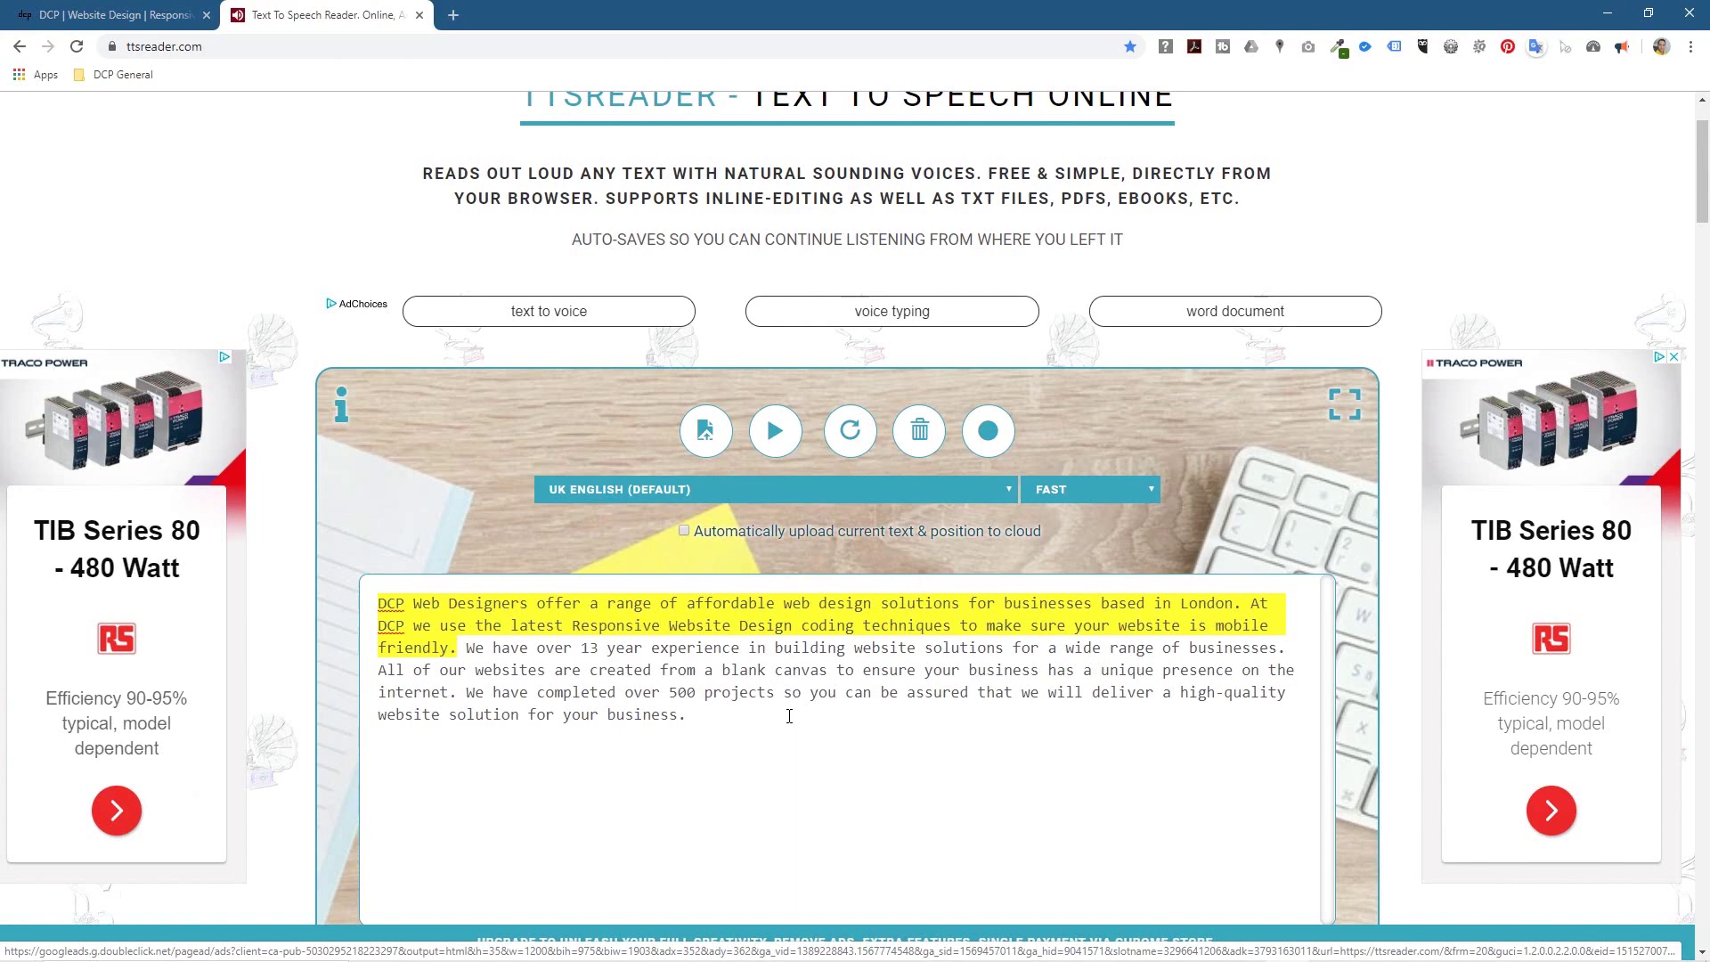
Return to the DCP website design page and select its whole Website Design paragraph for Read Aloud
{"action": "left_click", "coordinate": [134, 15]}
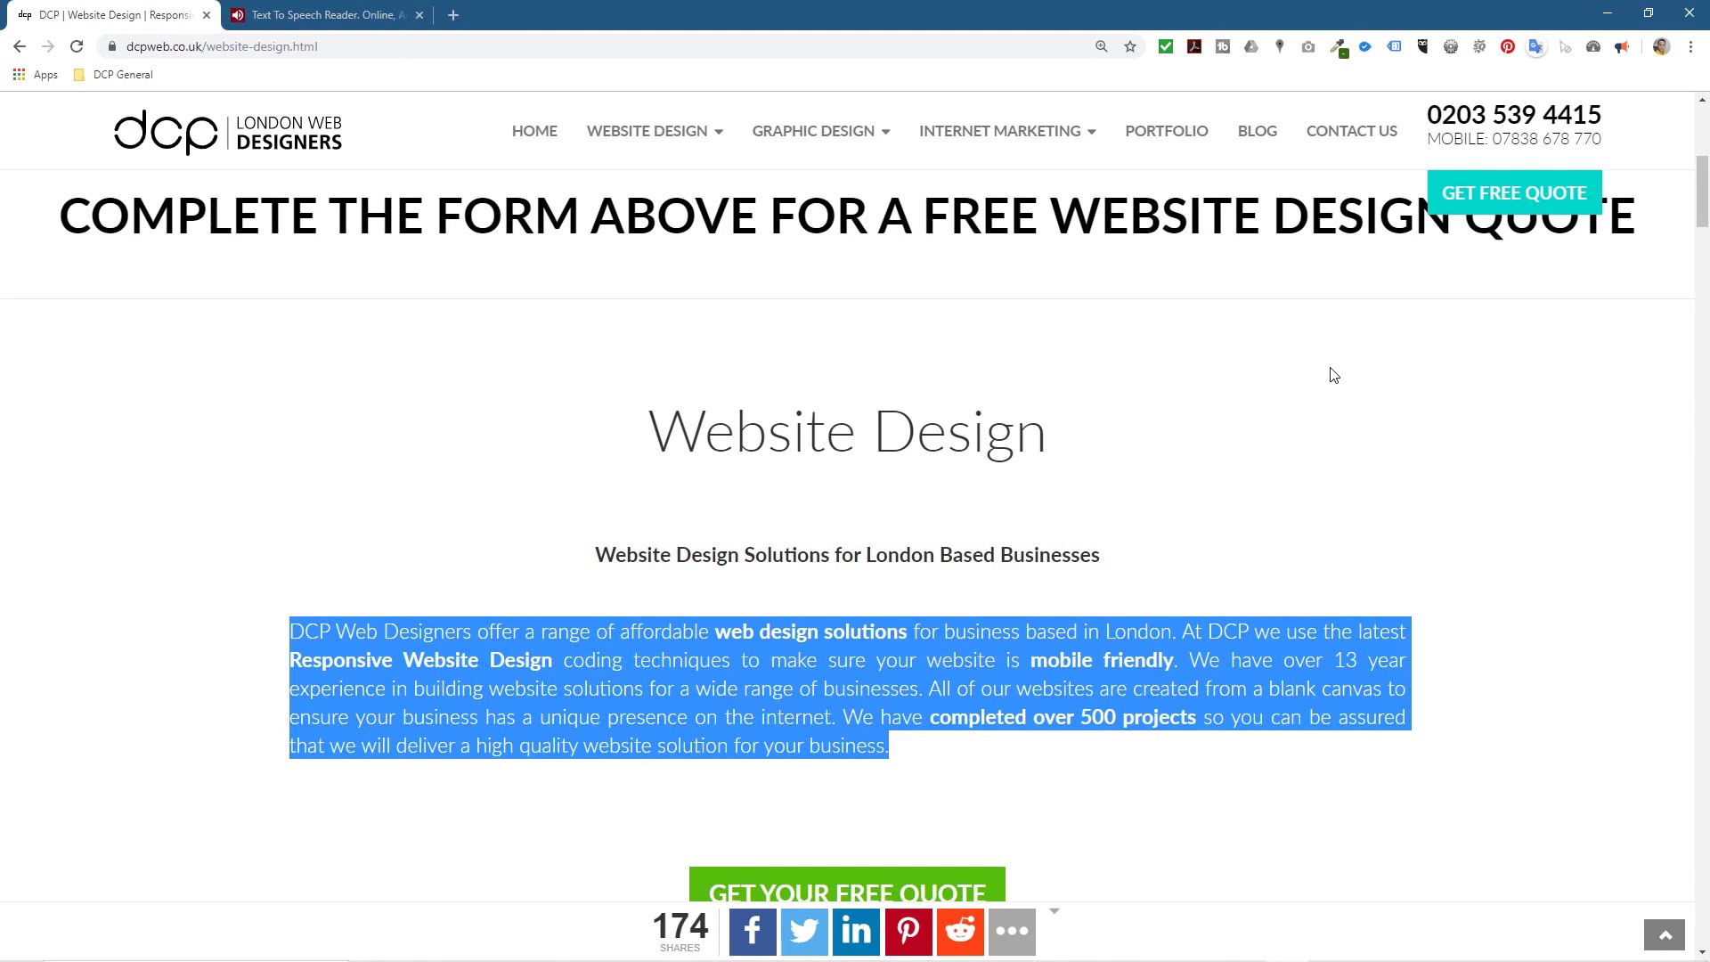
{"action": "left_click", "coordinate": [384, 15]}
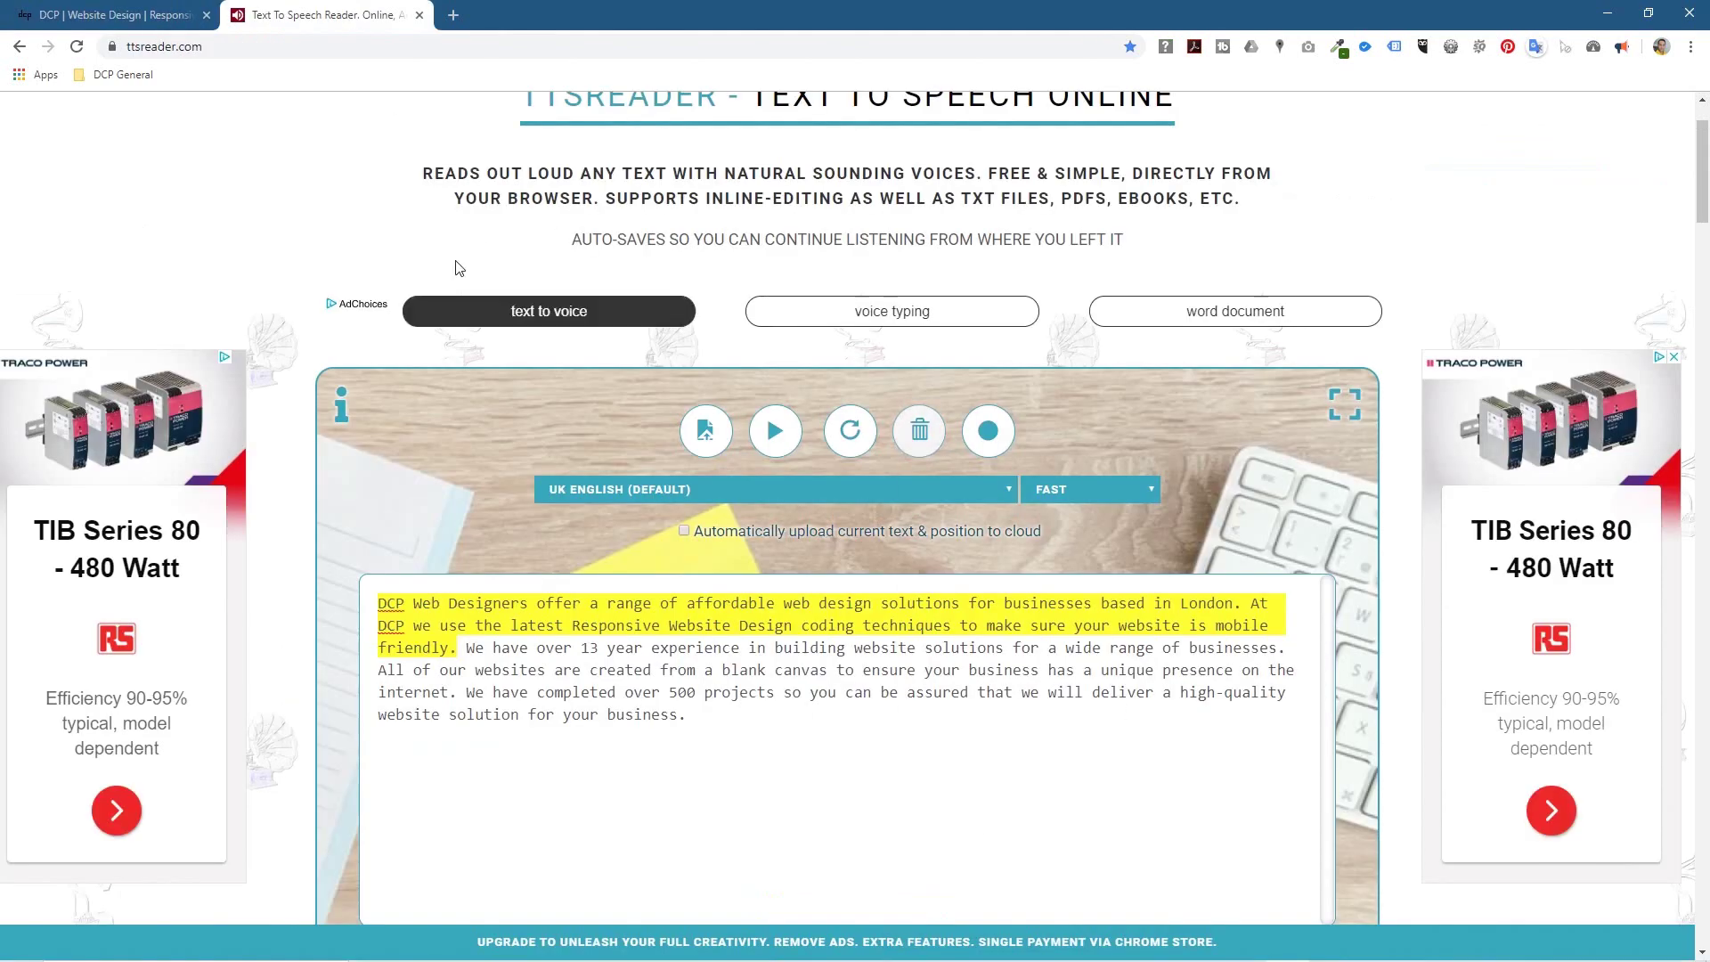
{"action": "left_click", "coordinate": [121, 15]}
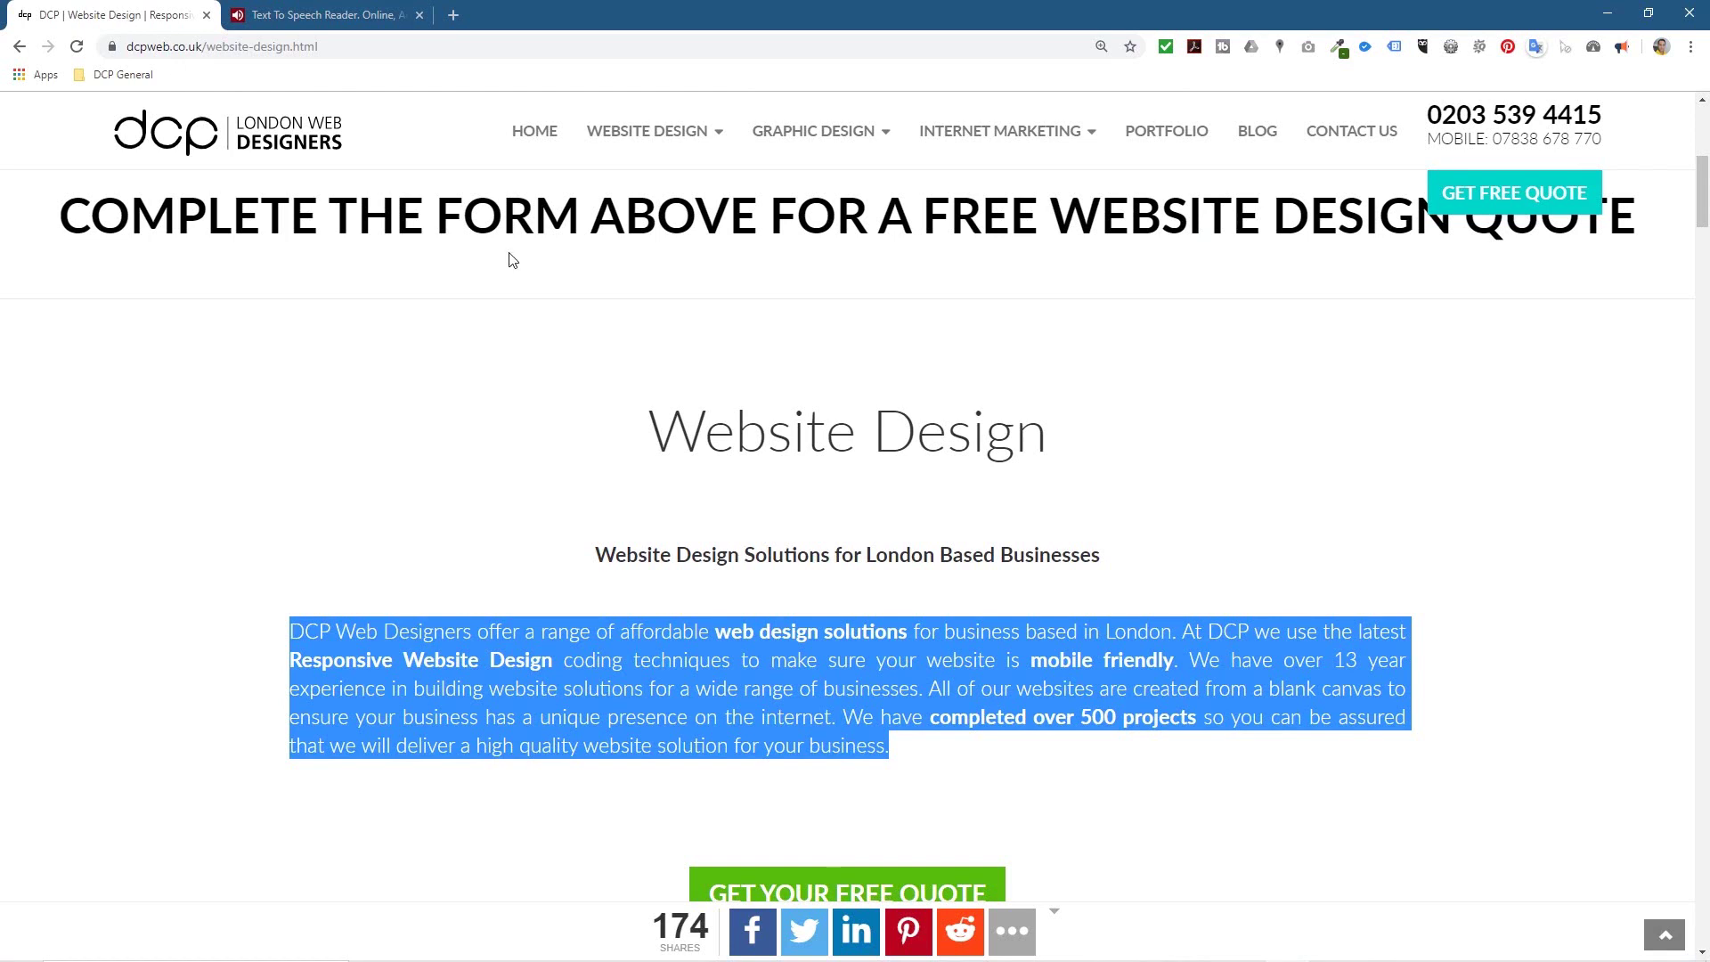
{"action": "left_click", "coordinate": [569, 497]}
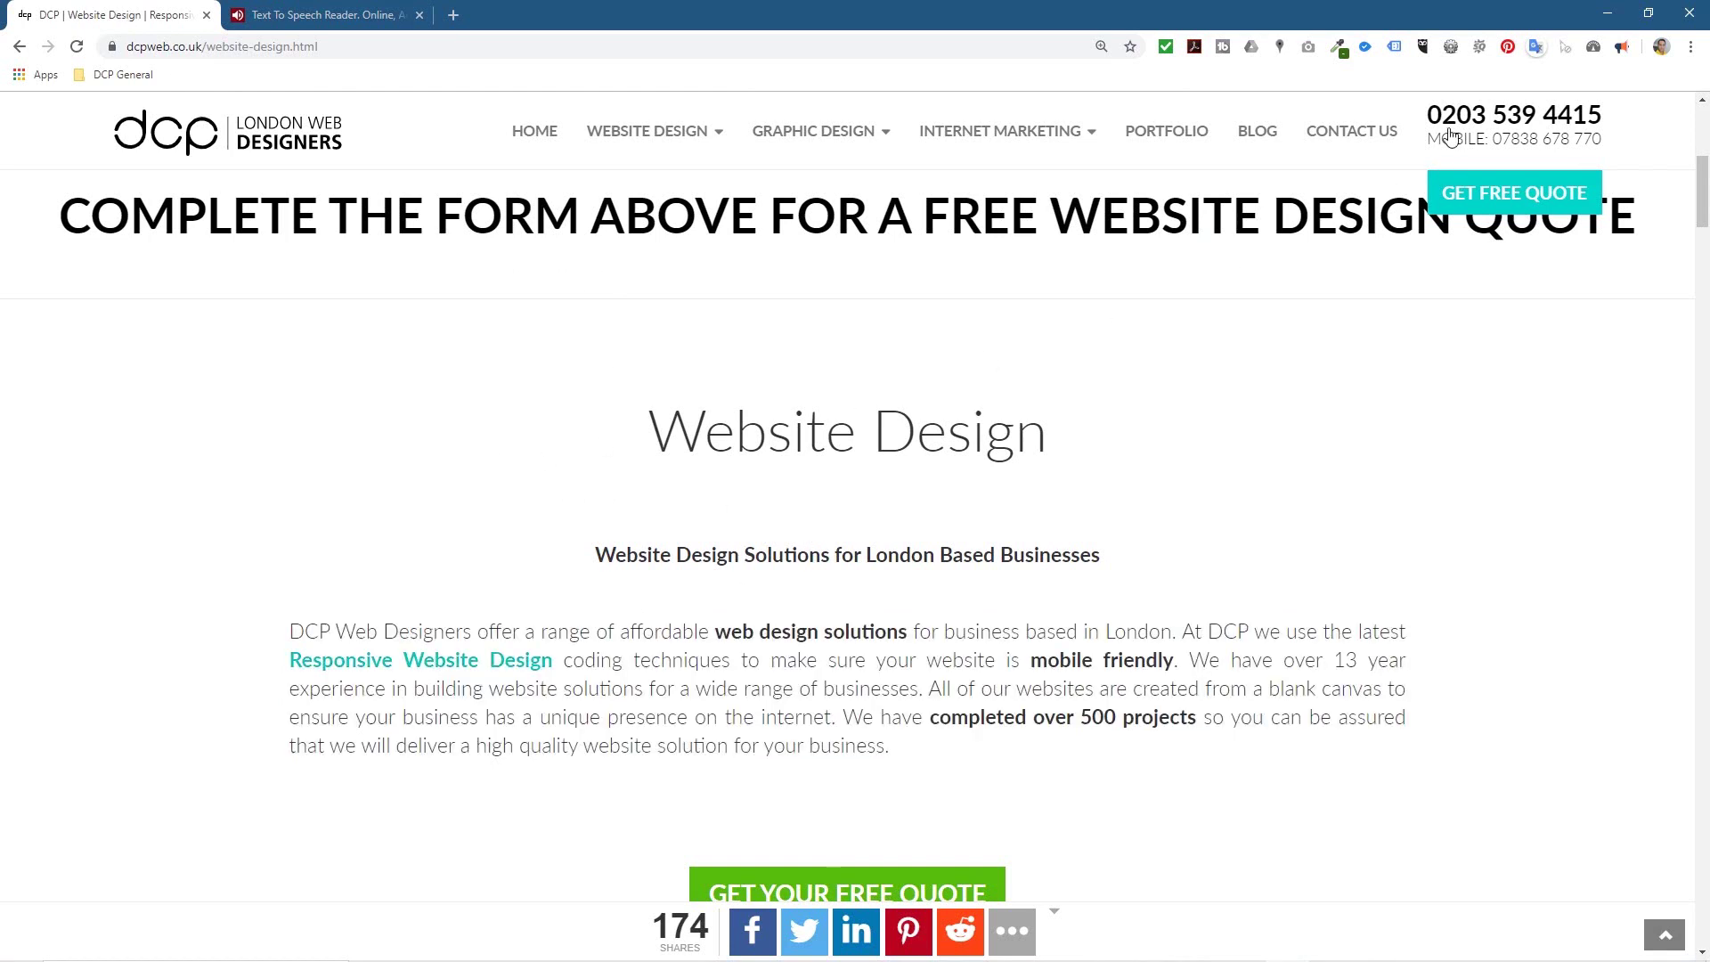
{"action": "left_click", "coordinate": [1623, 49]}
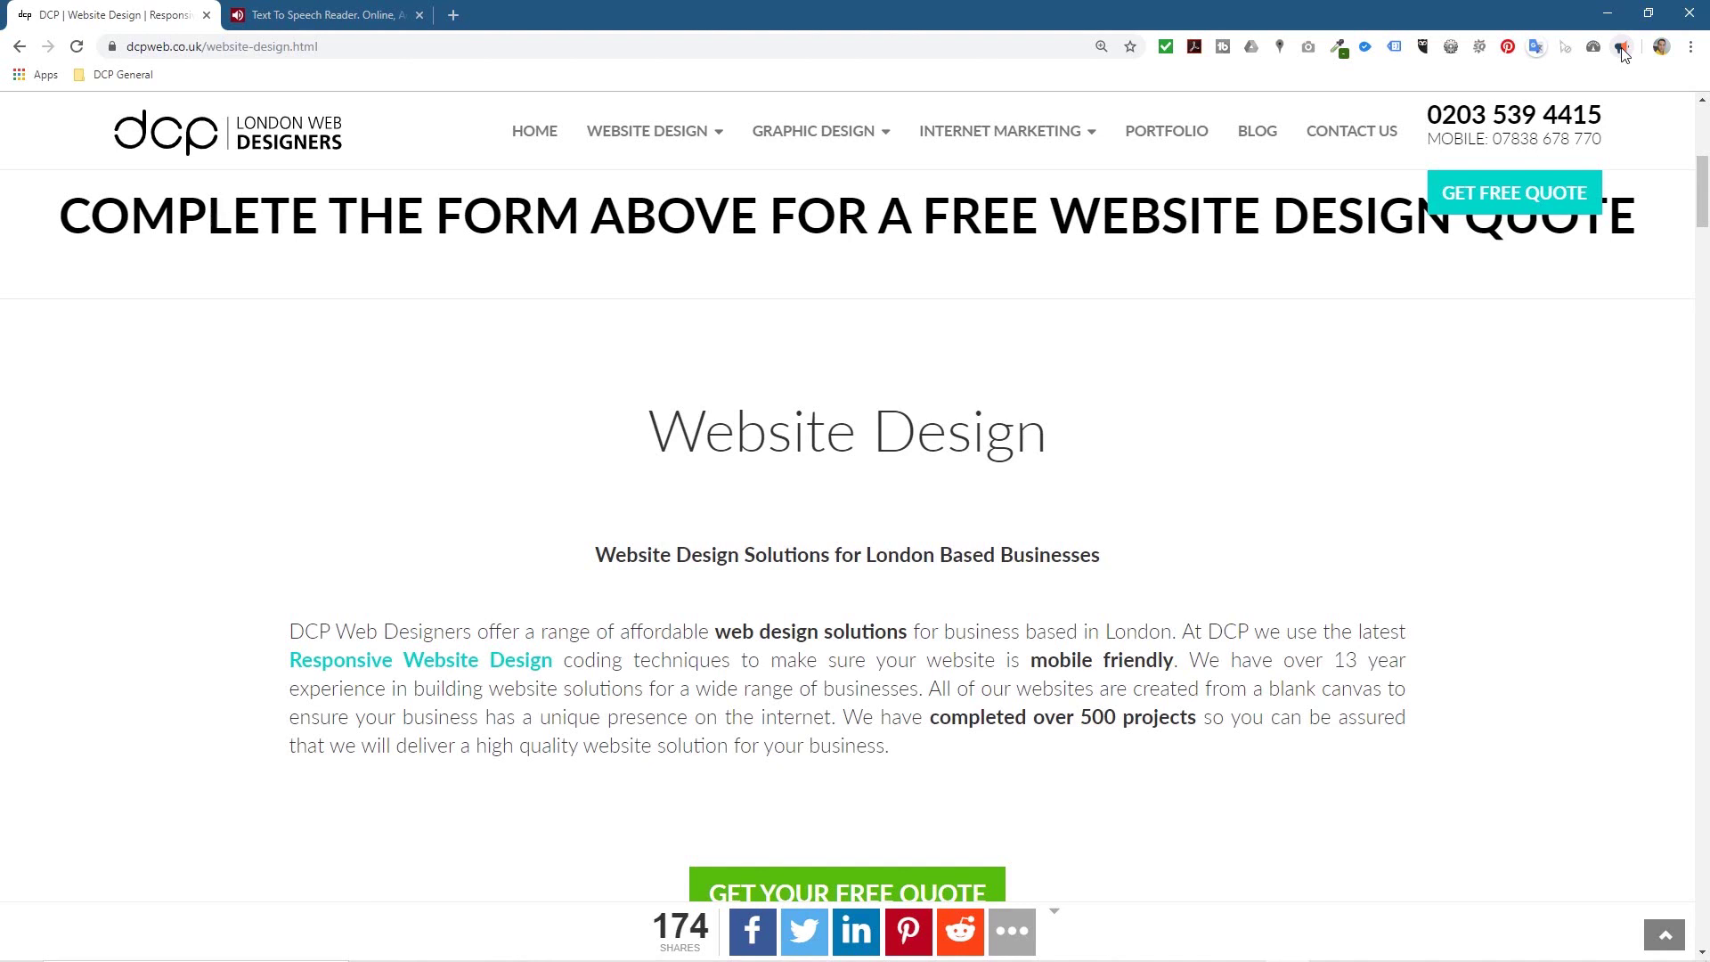
{"action": "left_click_drag", "start_coordinate": [989, 752], "coordinate": [292, 623]}
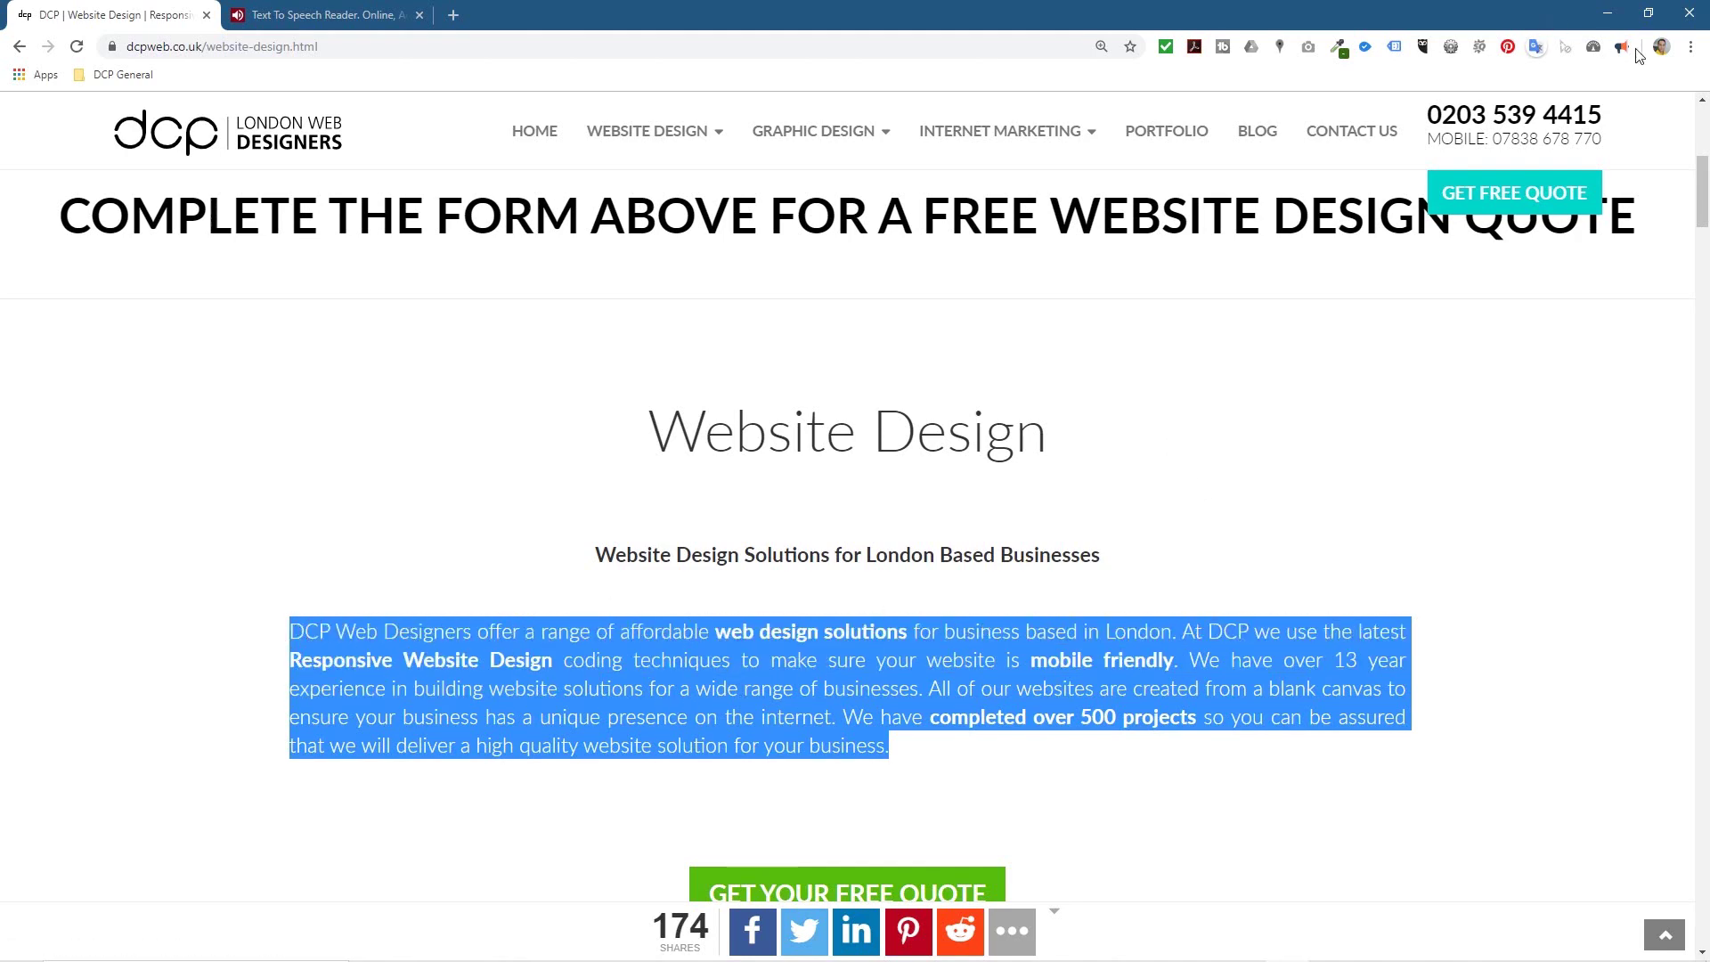
Highlight the heading and text of the Responsive Website Design section and of the Google Page Speed section
{"action": "scroll", "coordinate": [913, 595], "scroll_direction": "down", "scroll_amount": 8}
{"action": "scroll", "coordinate": [913, 596], "scroll_direction": "down", "scroll_amount": 12}
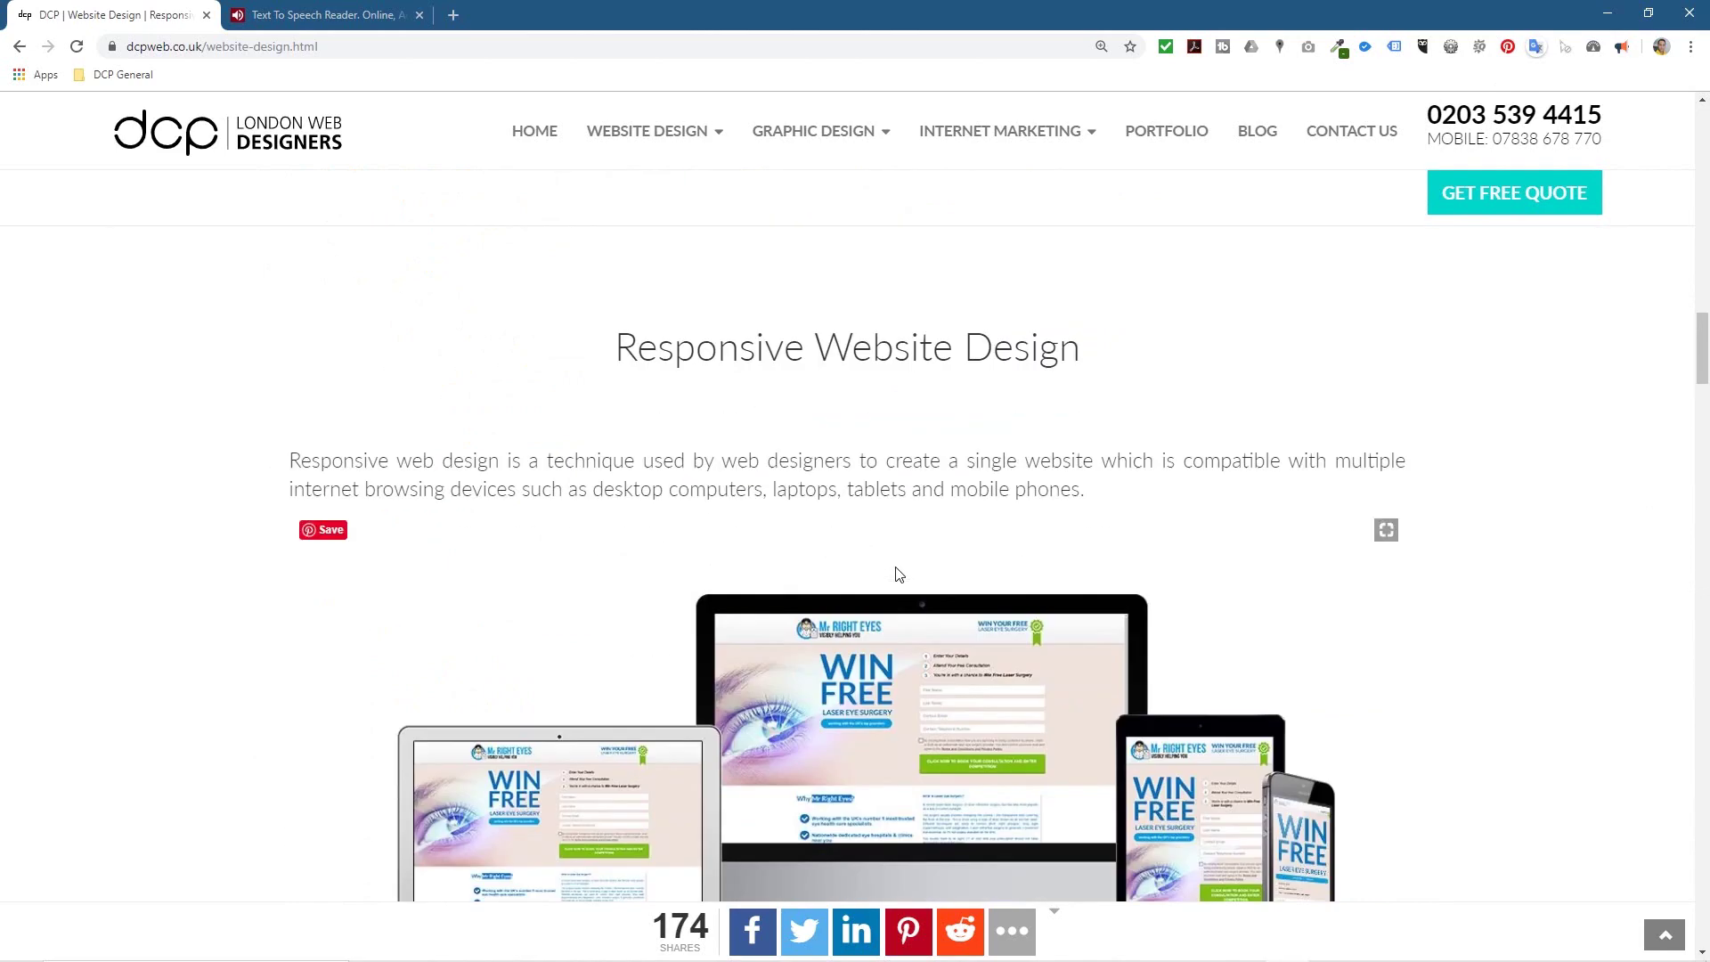
{"action": "left_click_drag", "start_coordinate": [1120, 497], "coordinate": [424, 366]}
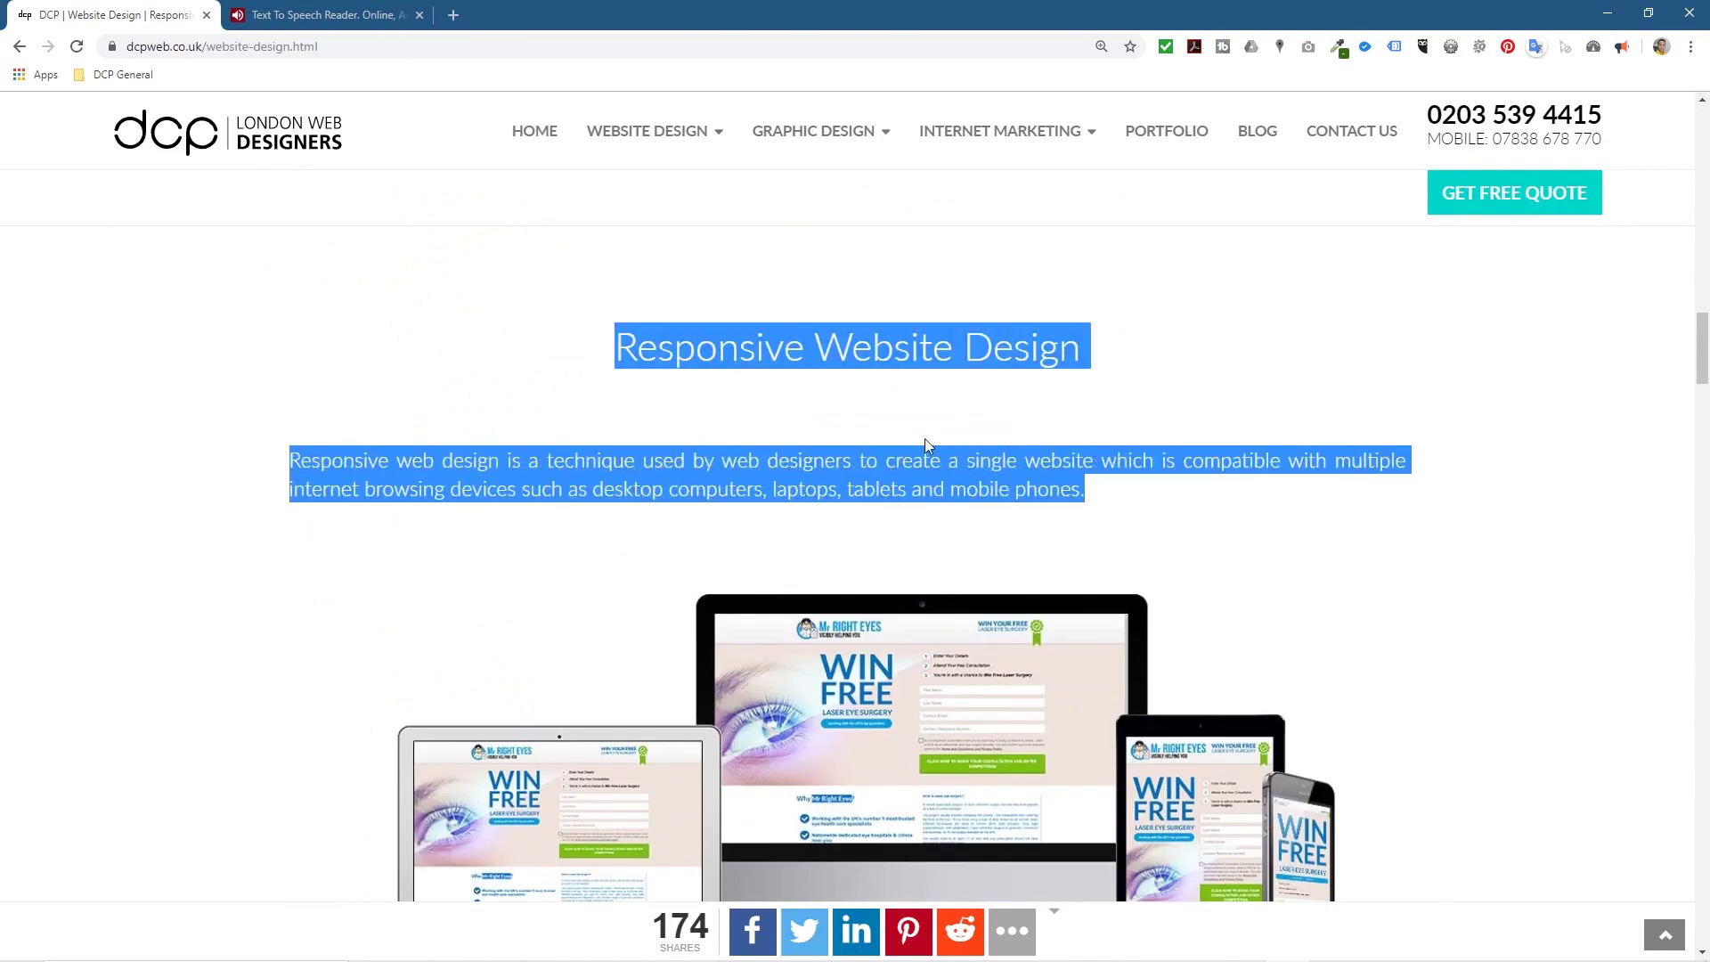
{"action": "scroll", "coordinate": [1001, 430], "scroll_direction": "down", "scroll_amount": 18}
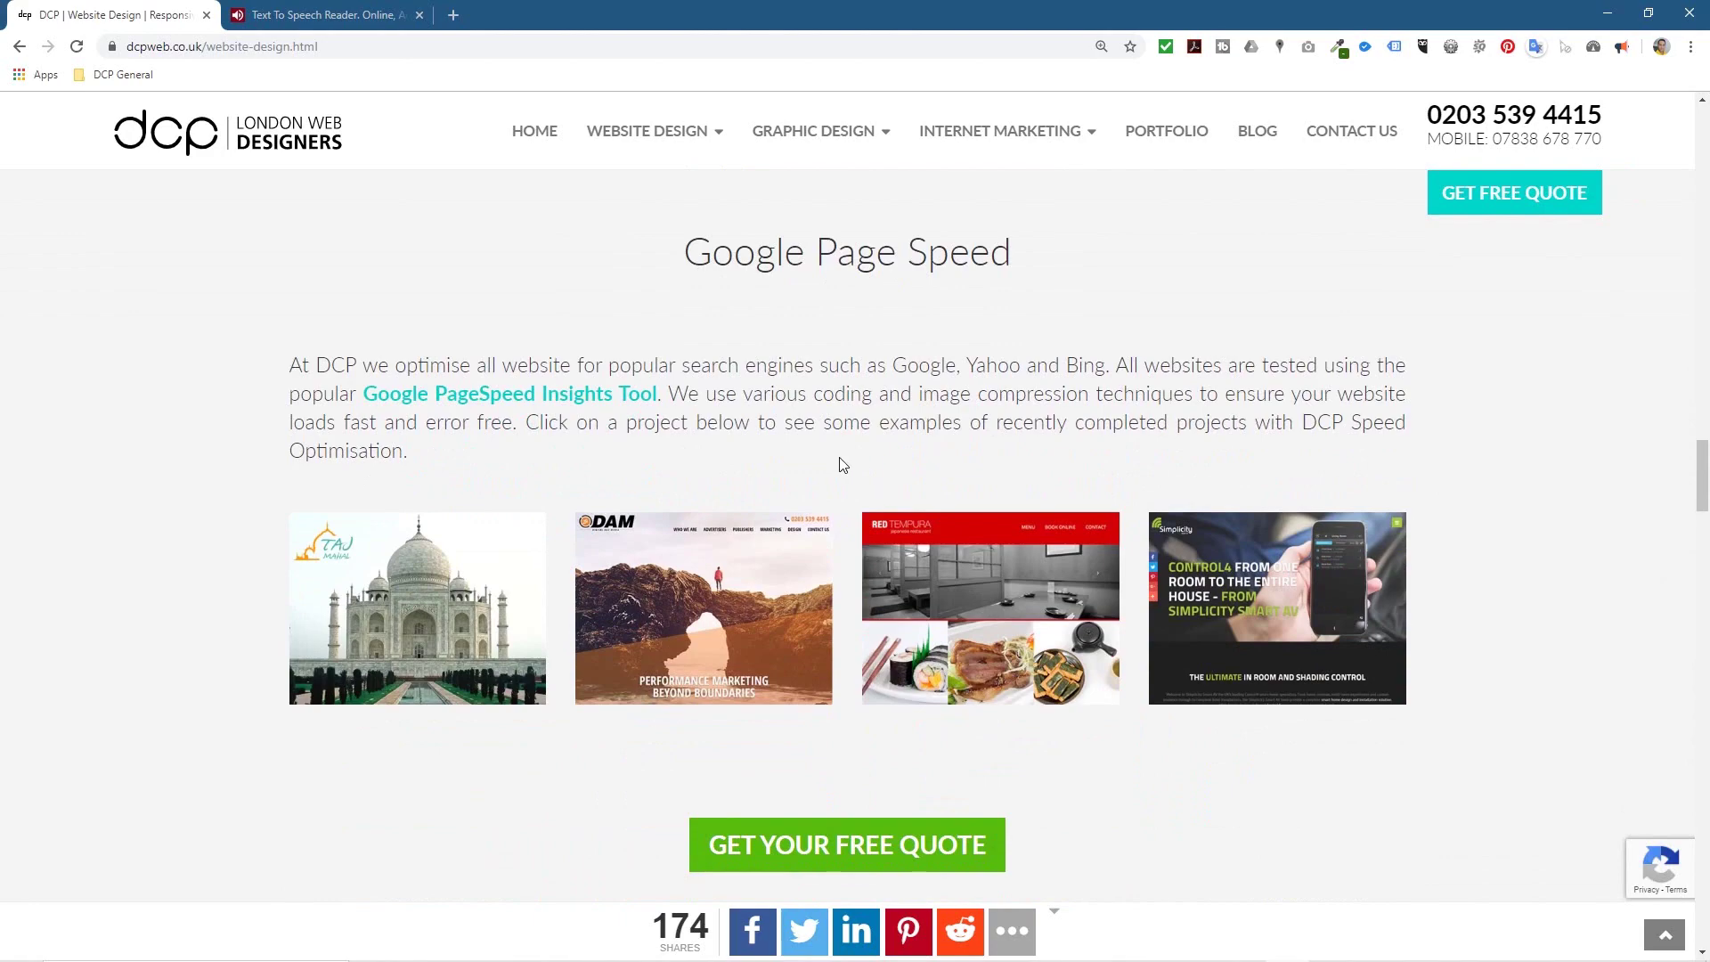
{"action": "left_click_drag", "start_coordinate": [843, 452], "coordinate": [633, 259]}
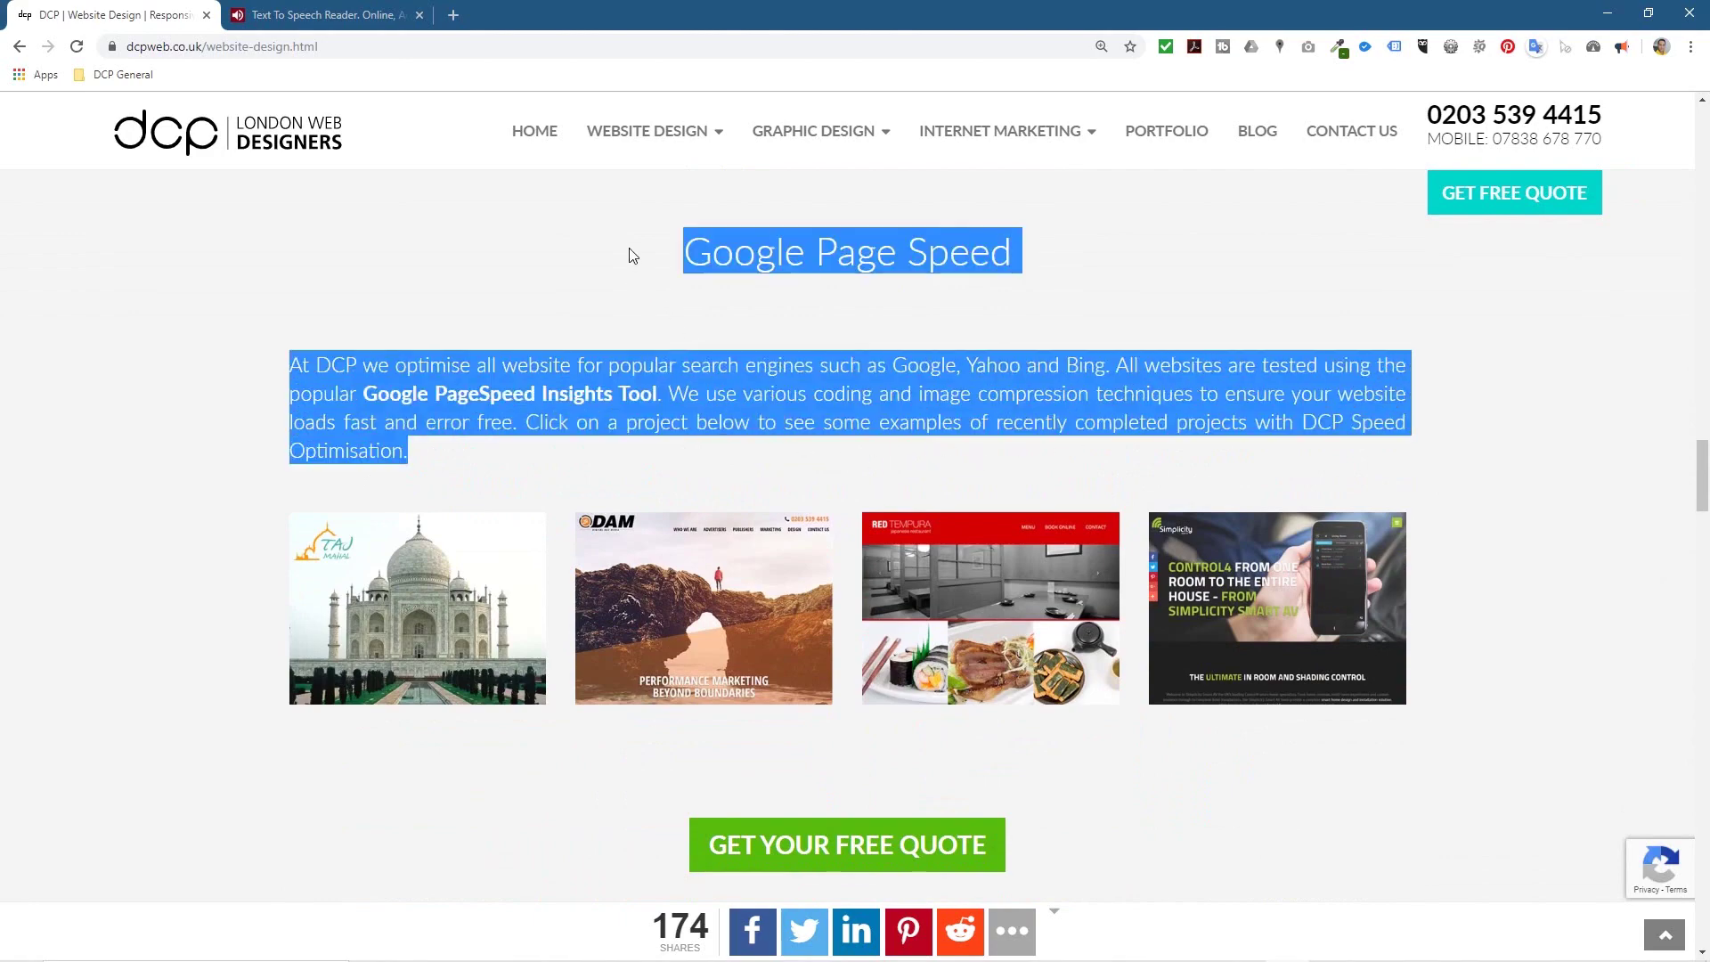
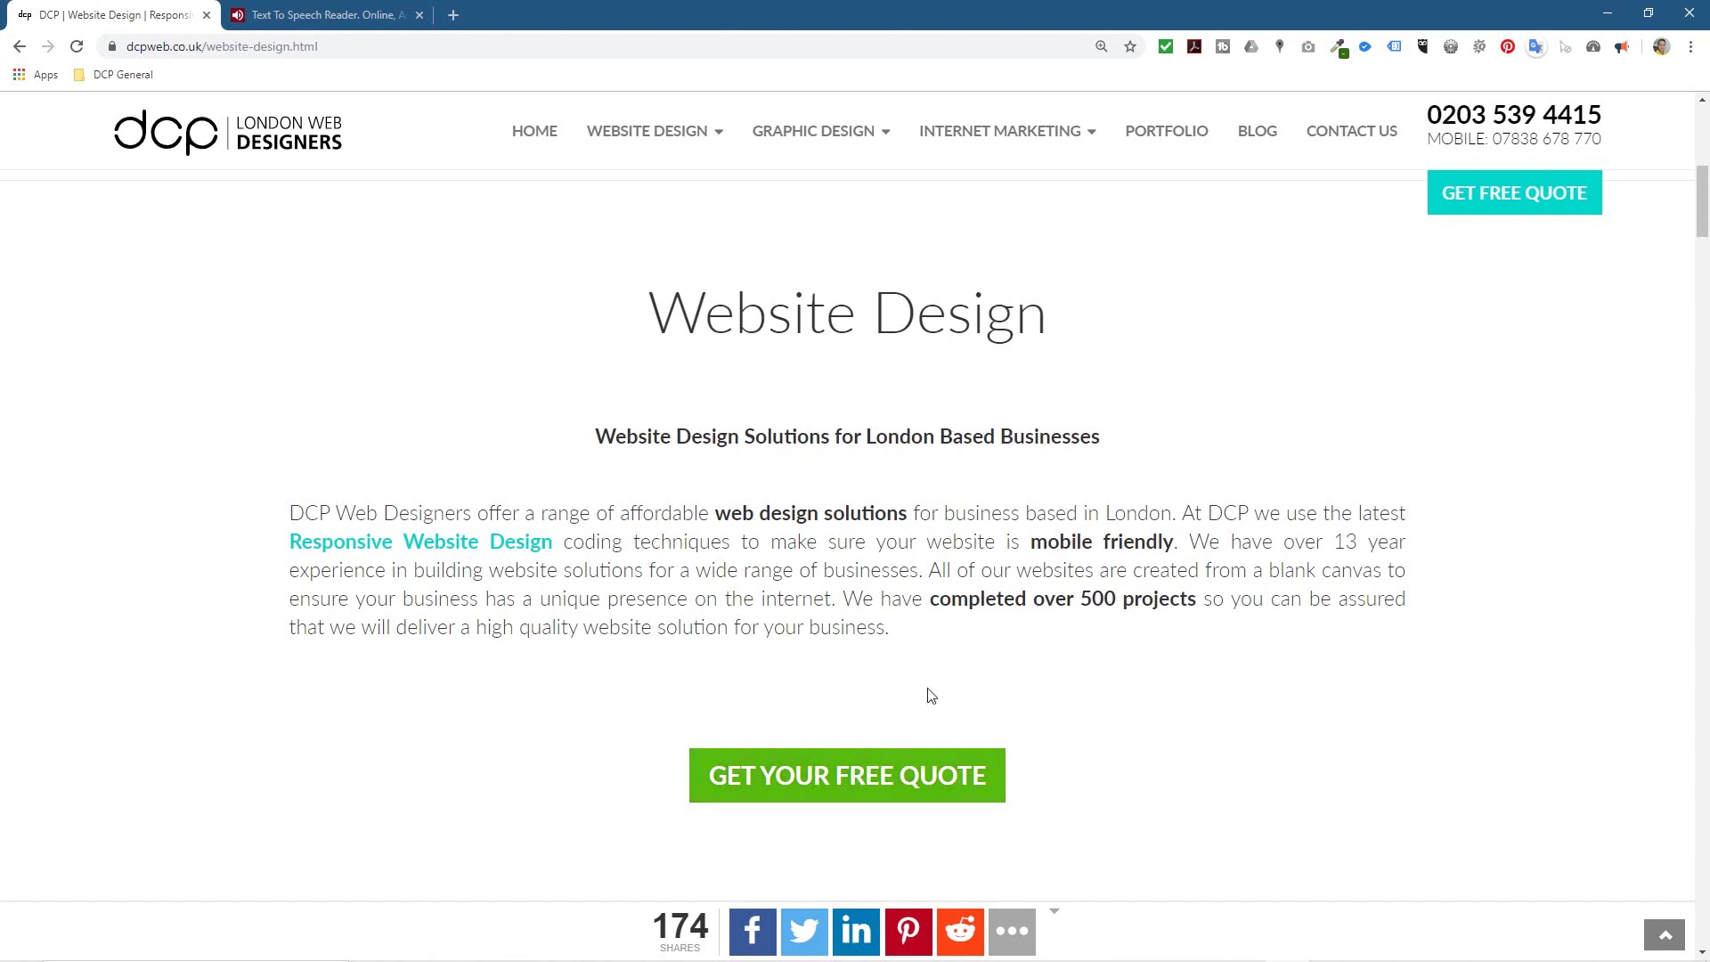
Highlight the words "web design" and reselect the entire Website Design paragraph for reading with Read Aloud
{"action": "left_click_drag", "start_coordinate": [710, 513], "coordinate": [825, 508]}
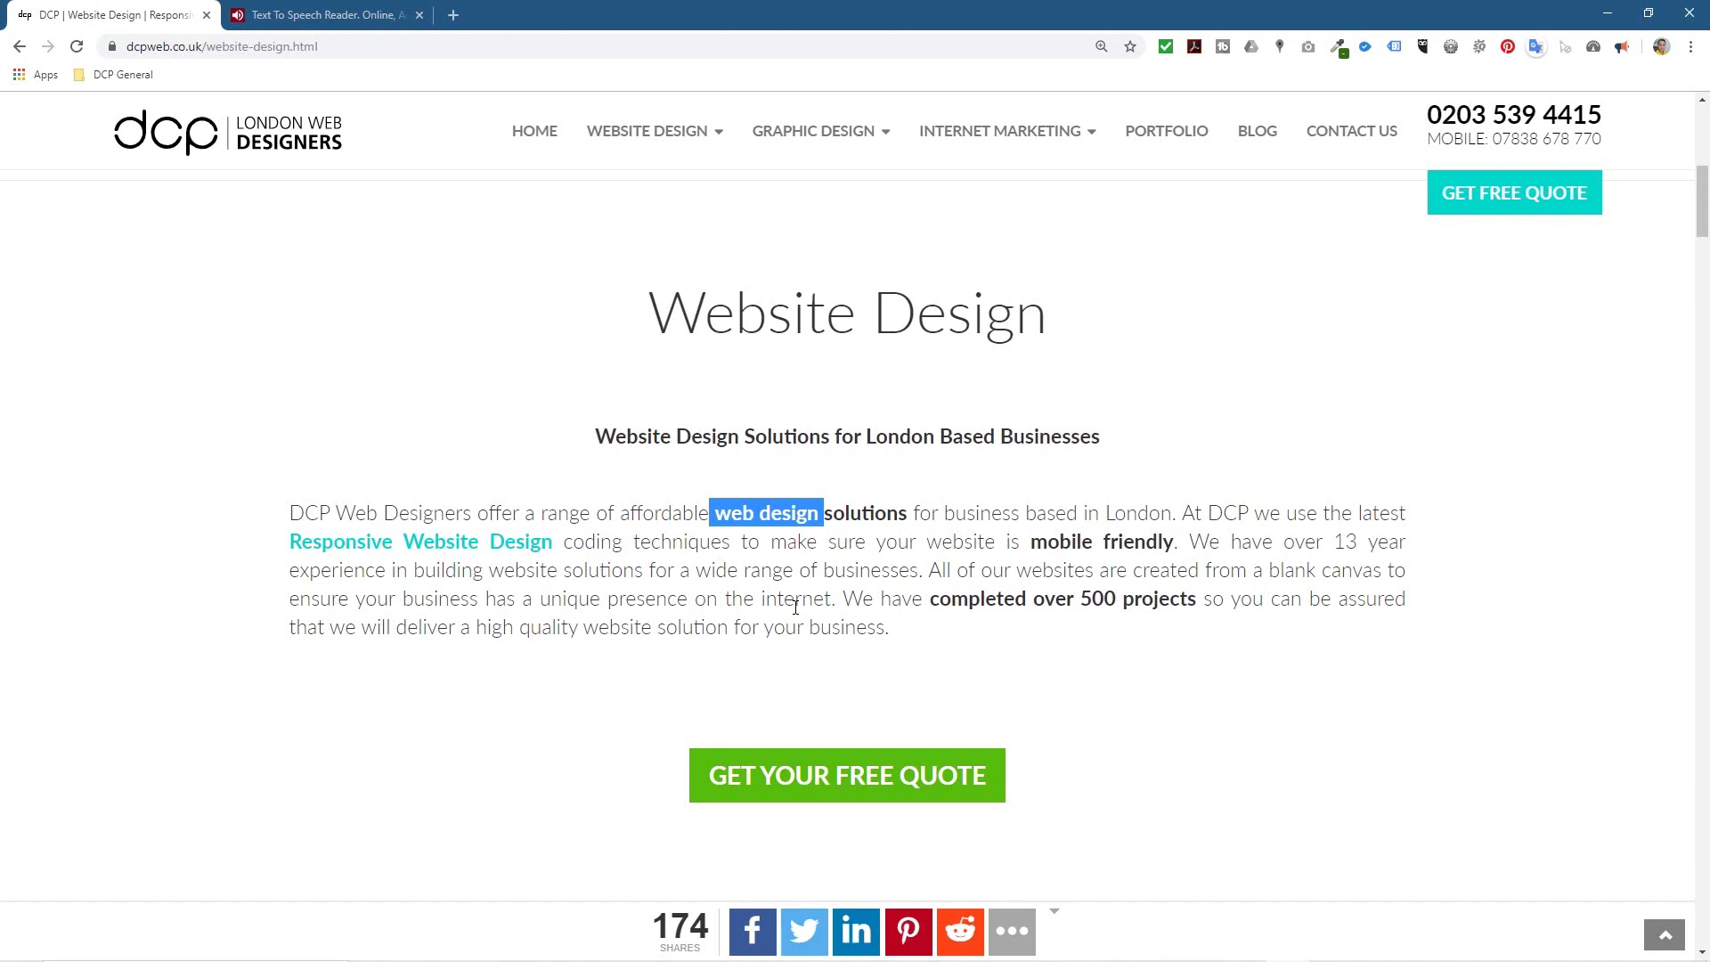
{"action": "left_click", "coordinate": [721, 668]}
{"action": "left_click_drag", "start_coordinate": [915, 643], "coordinate": [287, 512]}
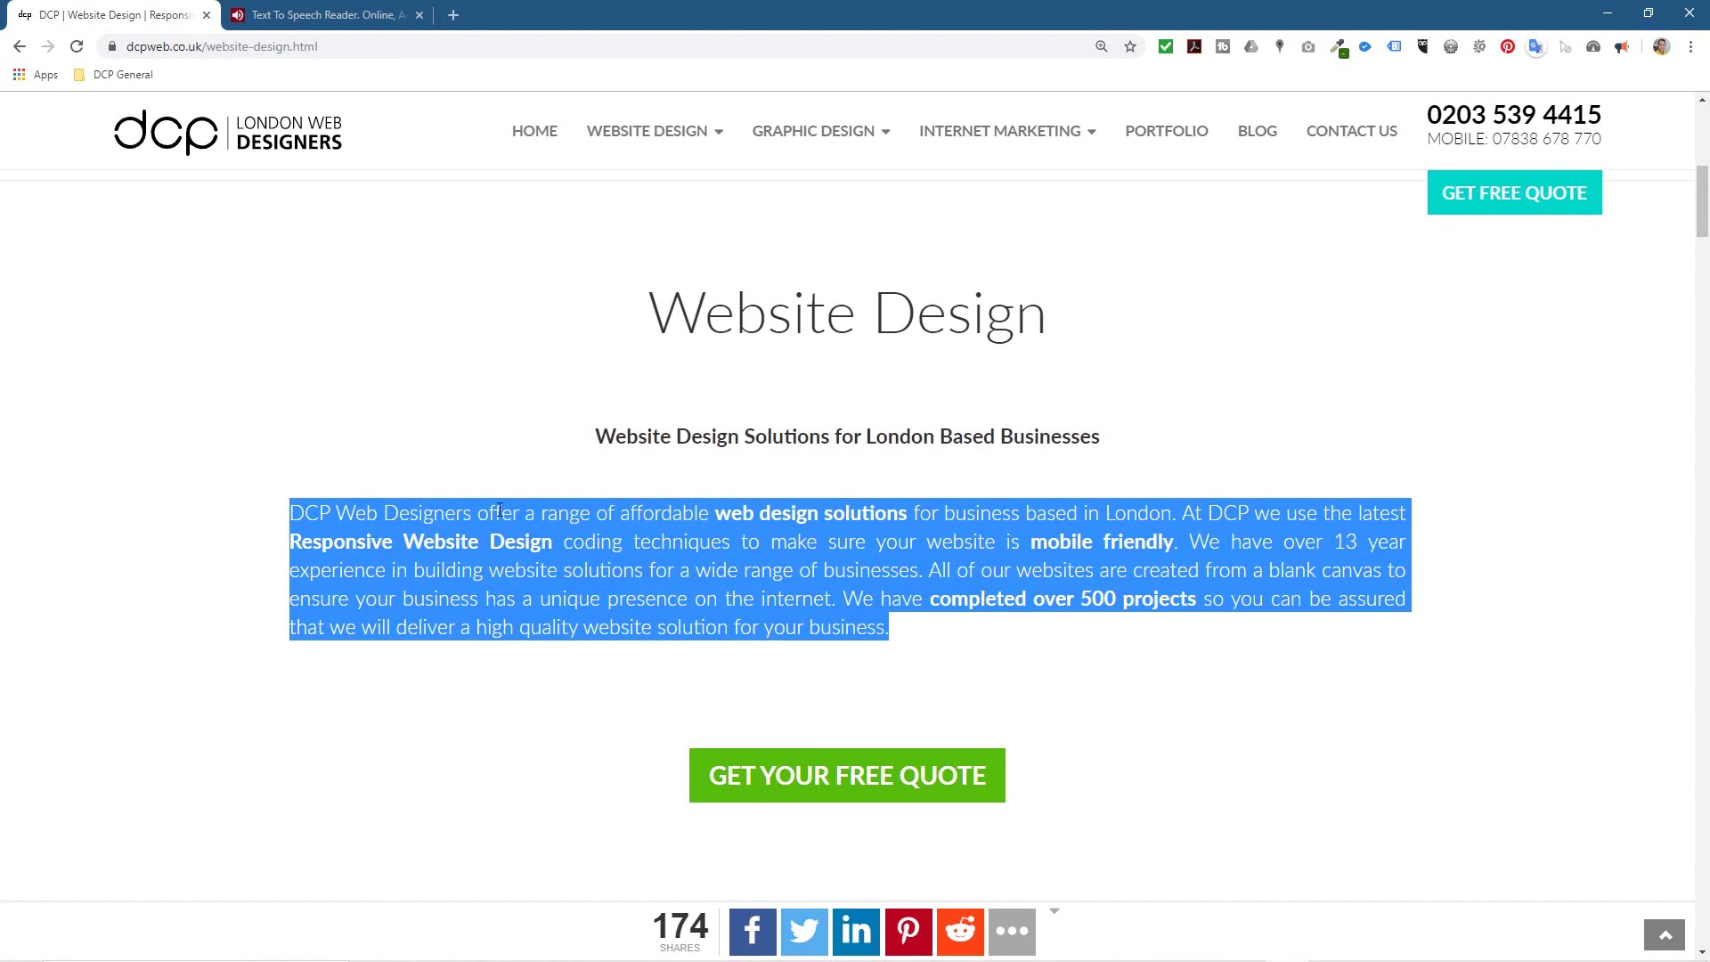
{"action": "left_click", "coordinate": [1620, 49]}
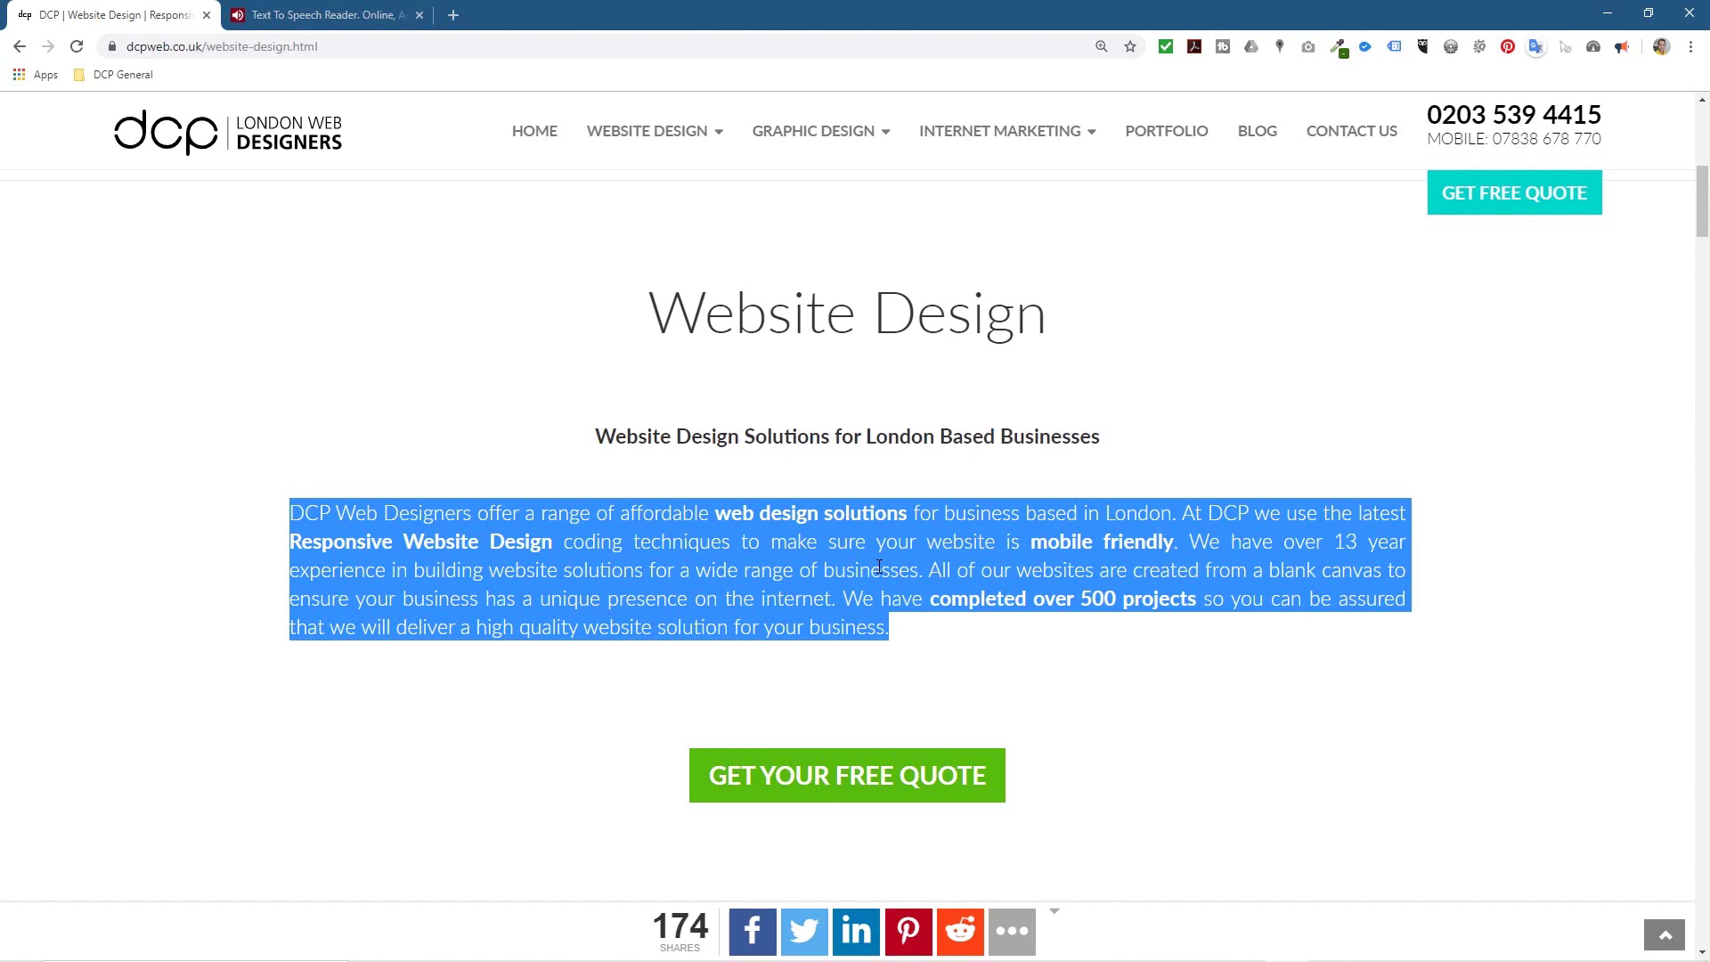
Minimise the Chrome window and close the Word document without saving it
{"action": "left_click", "coordinate": [1608, 14]}
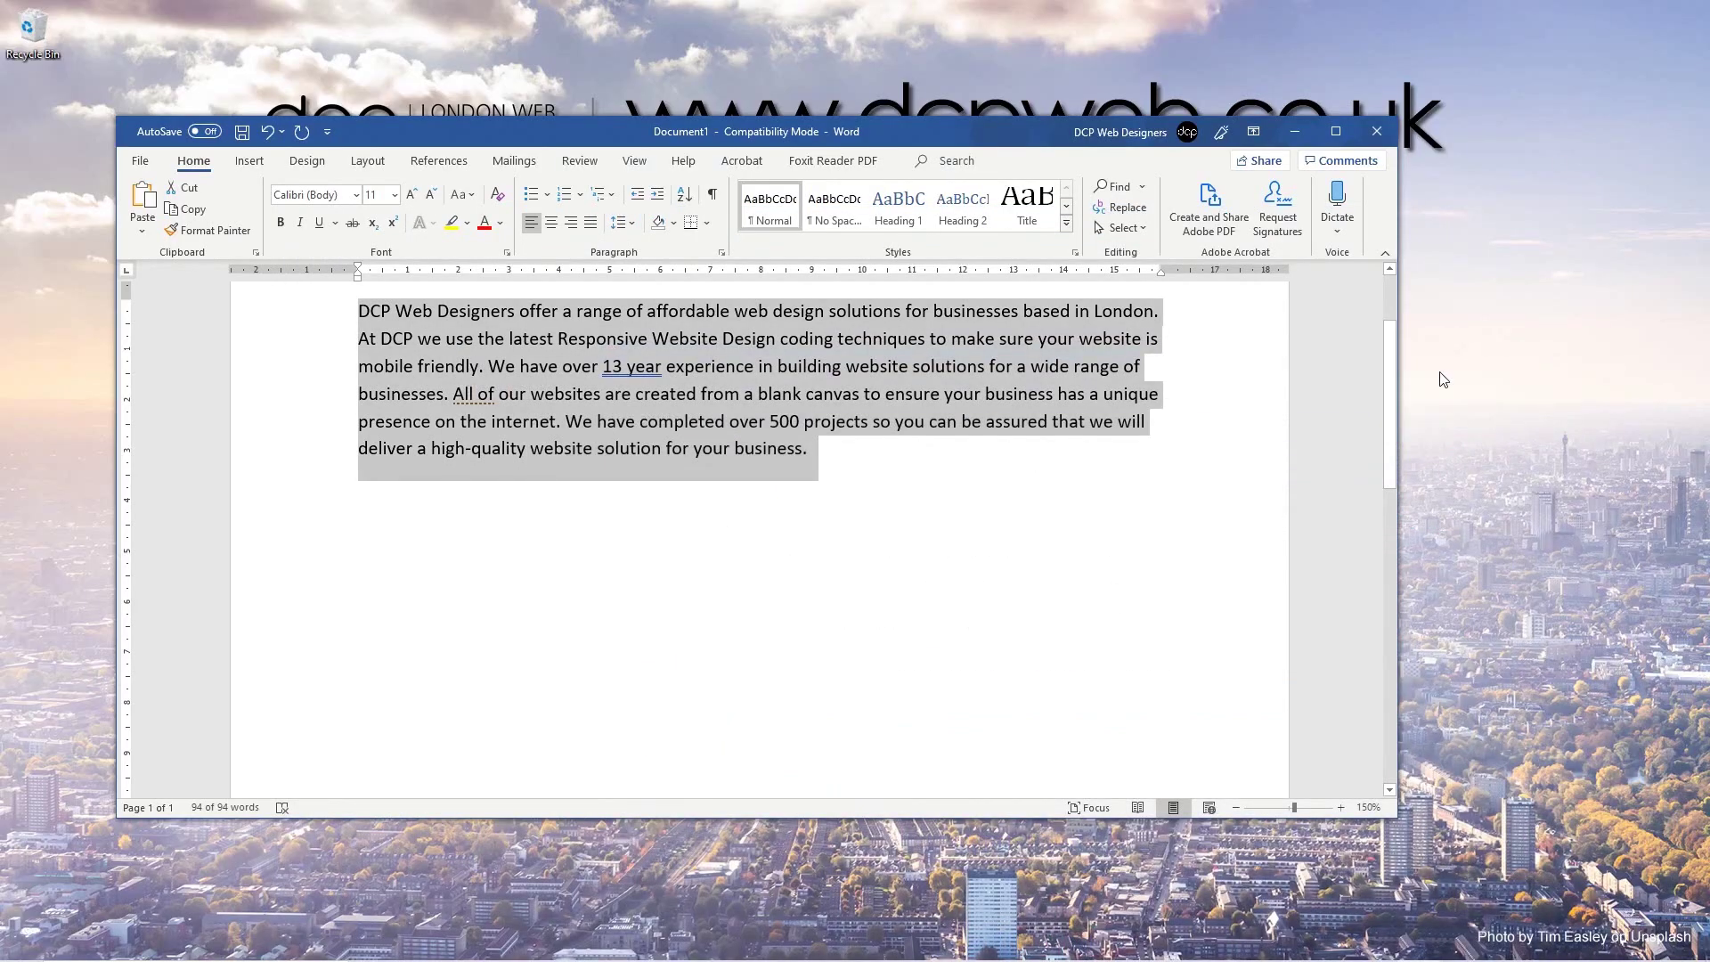
{"action": "left_click", "coordinate": [1377, 131]}
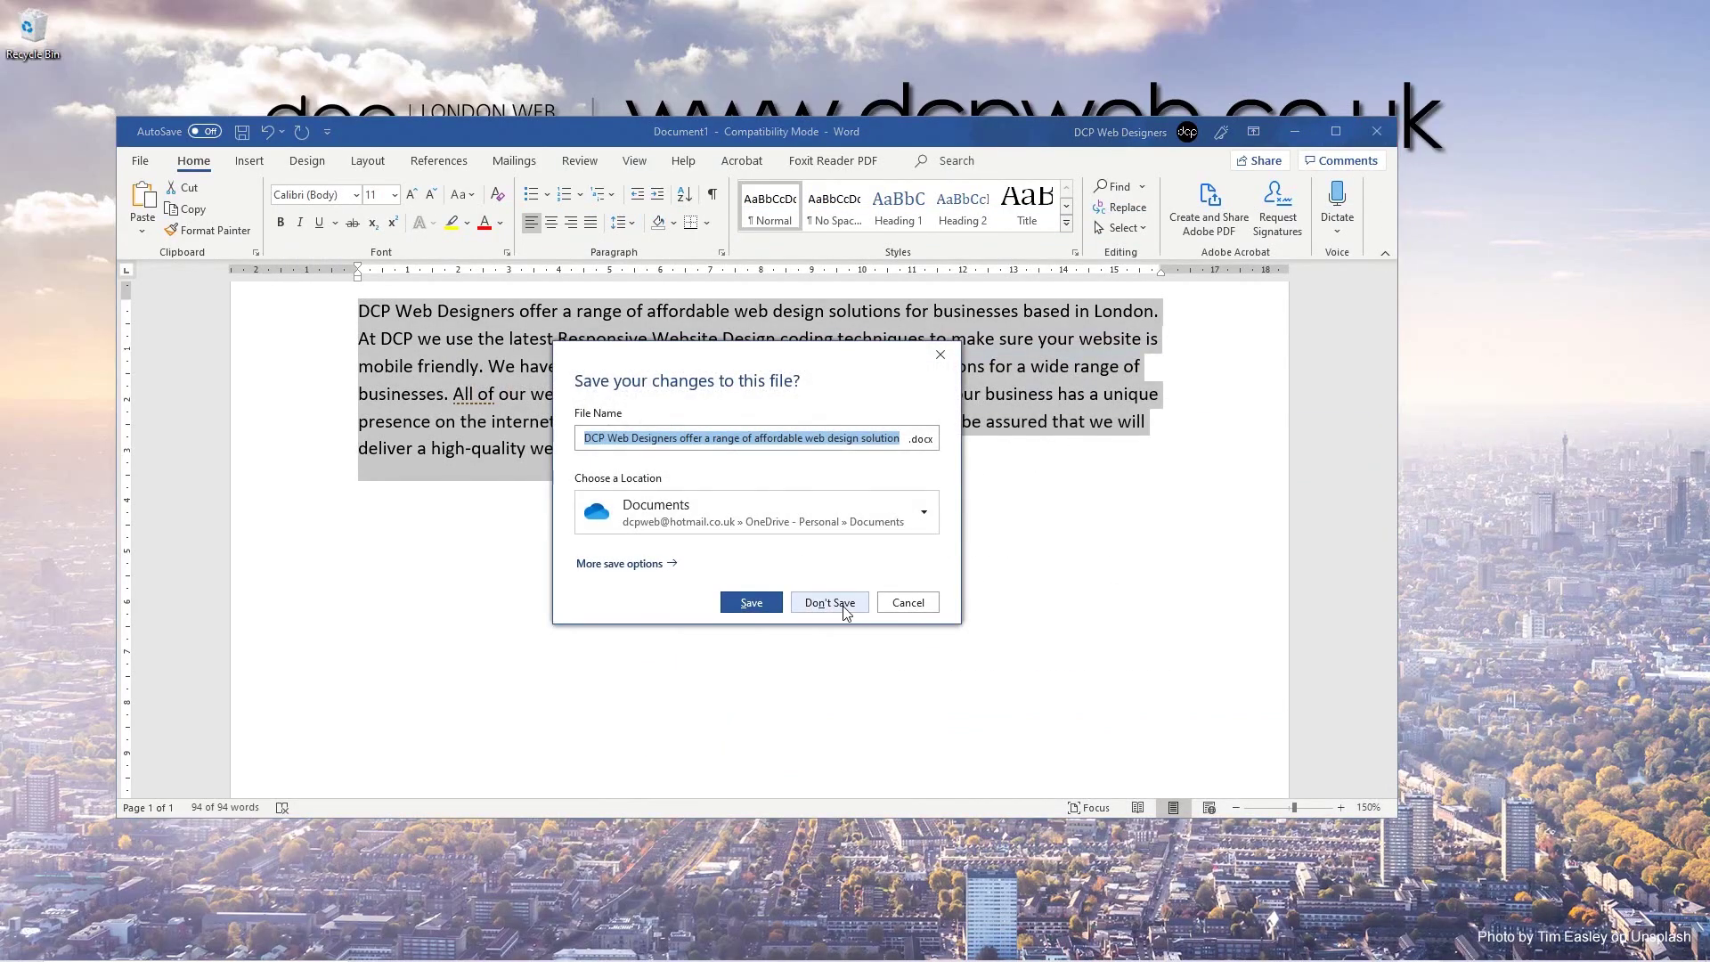
{"action": "left_click", "coordinate": [829, 603]}
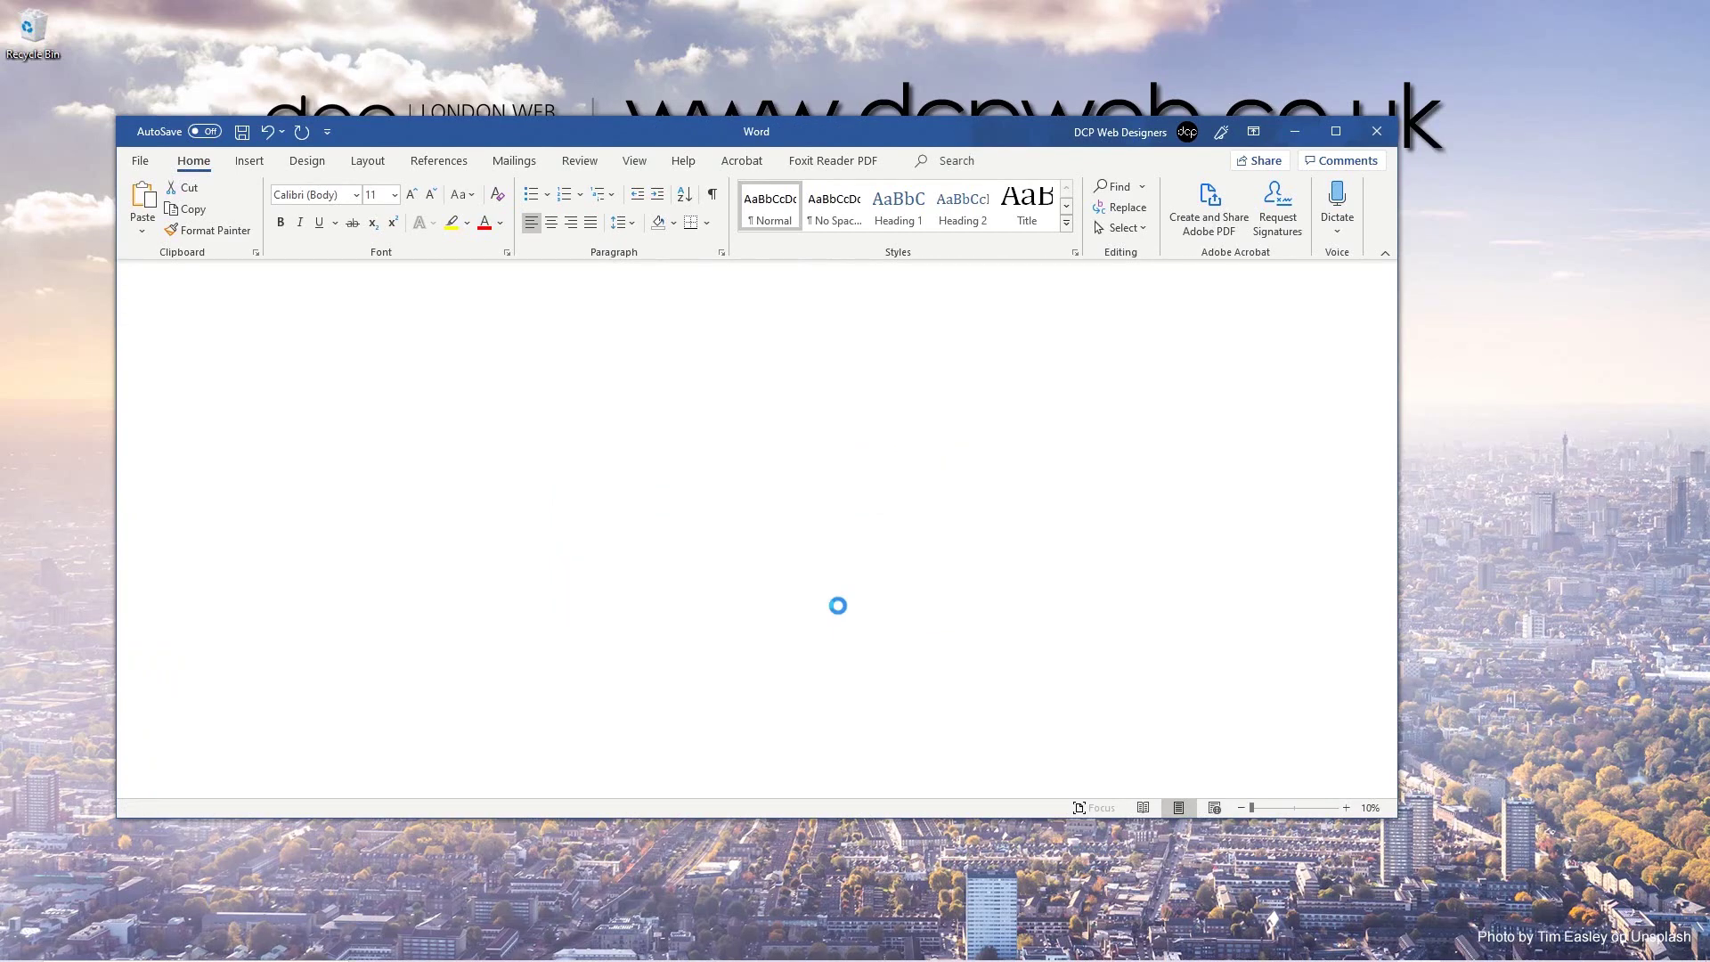